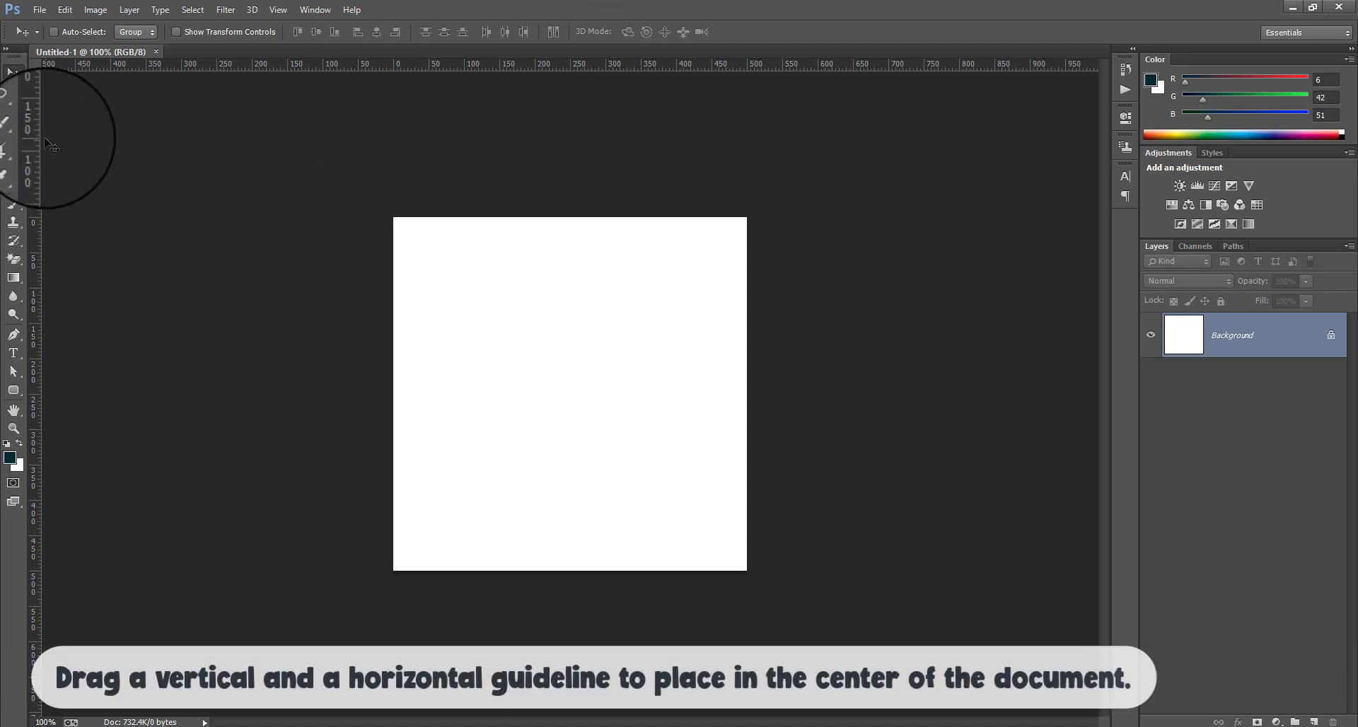
# Place a vertical and a horizontal guide through the document's center and set the ruler units to percent.
pyautogui.moveTo(32, 134); pyautogui.dragTo(572, 138)
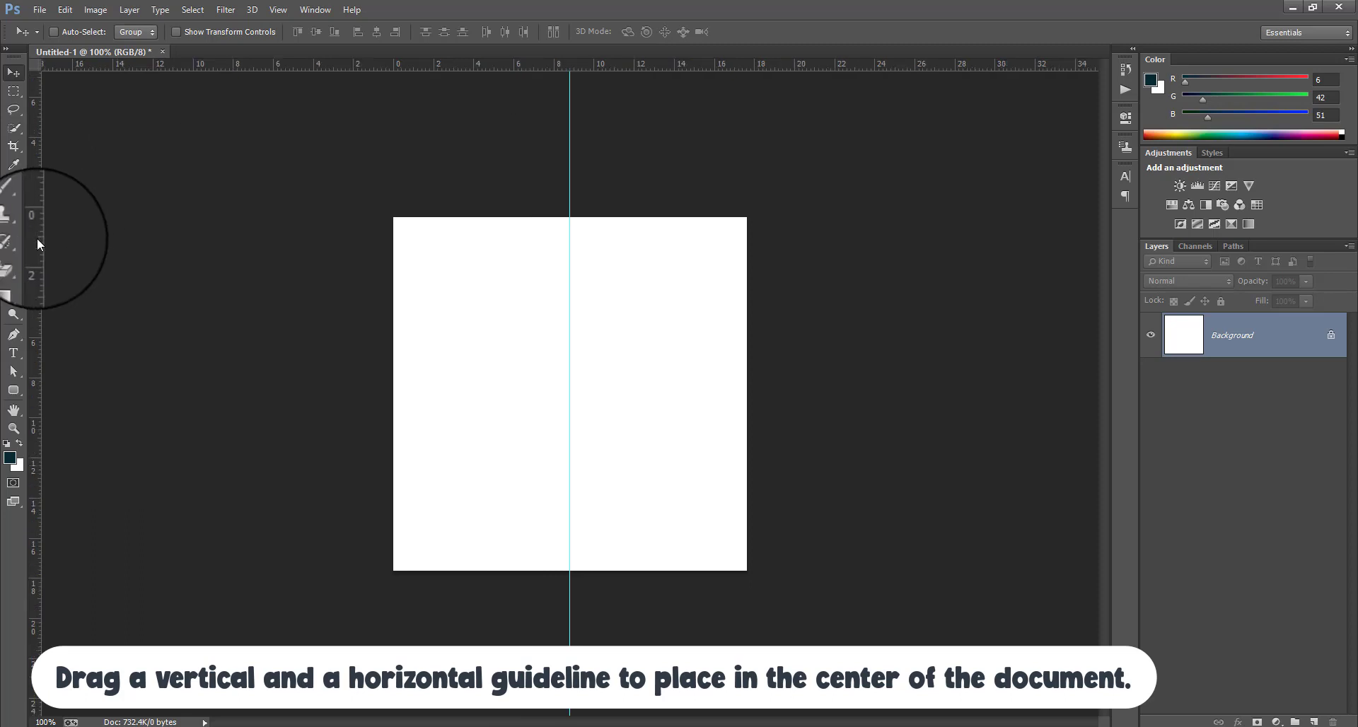
pyautogui.rightClick(36, 238)
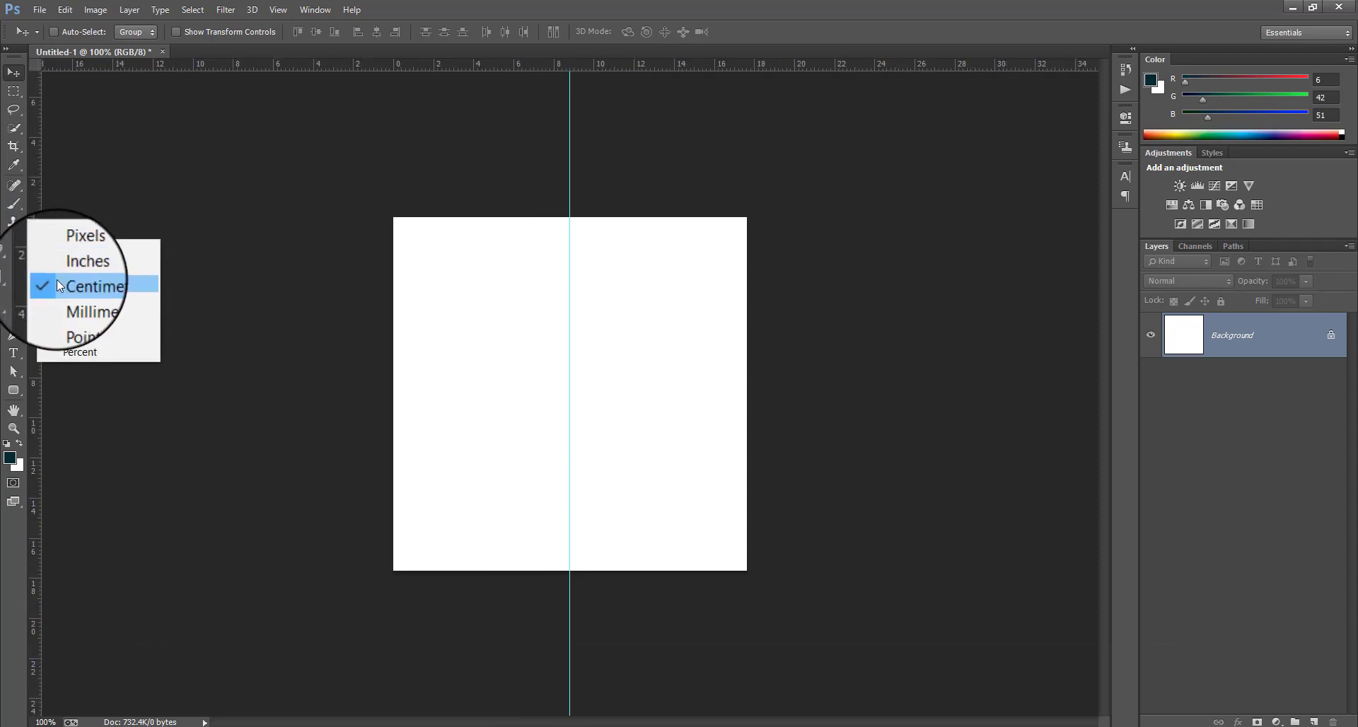
pyautogui.click(73, 356)
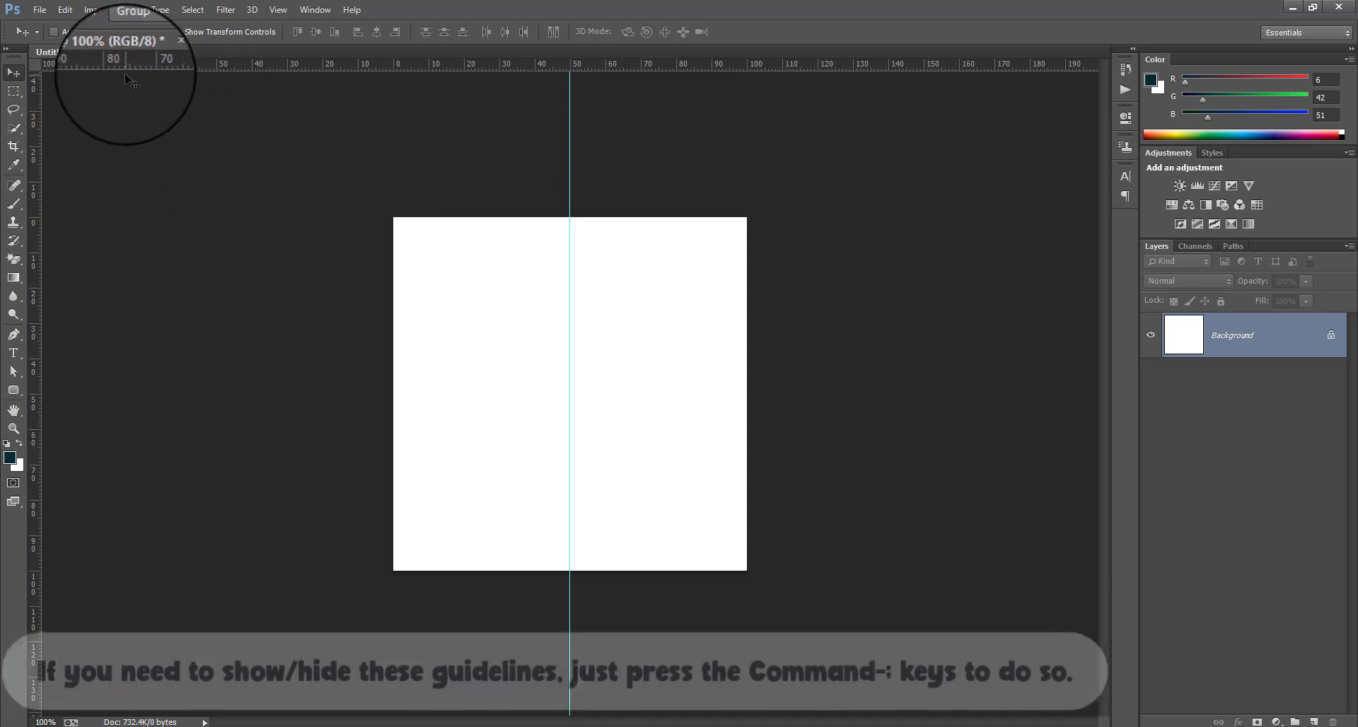
pyautogui.moveTo(119, 66); pyautogui.dragTo(138, 394)
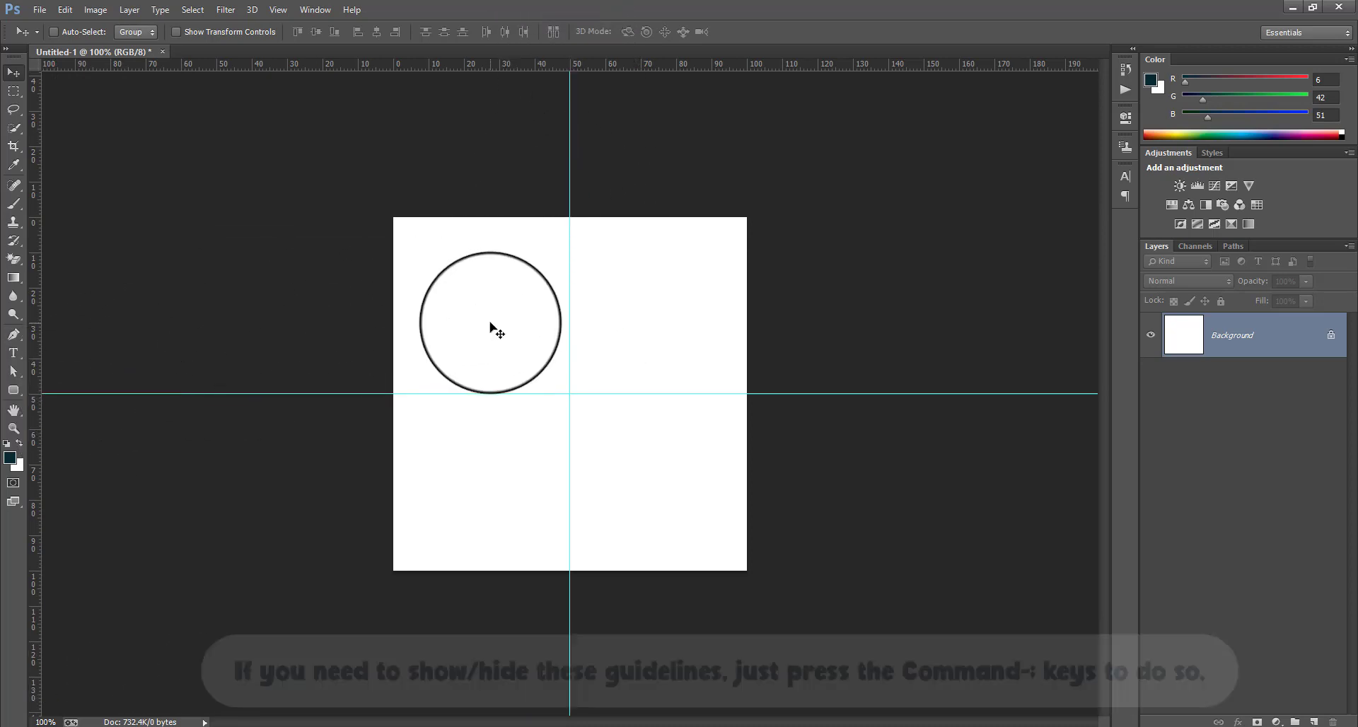
# Choose the Line Tool and set the foreground color to red (#ff0018).
pyautogui.click(13, 92)
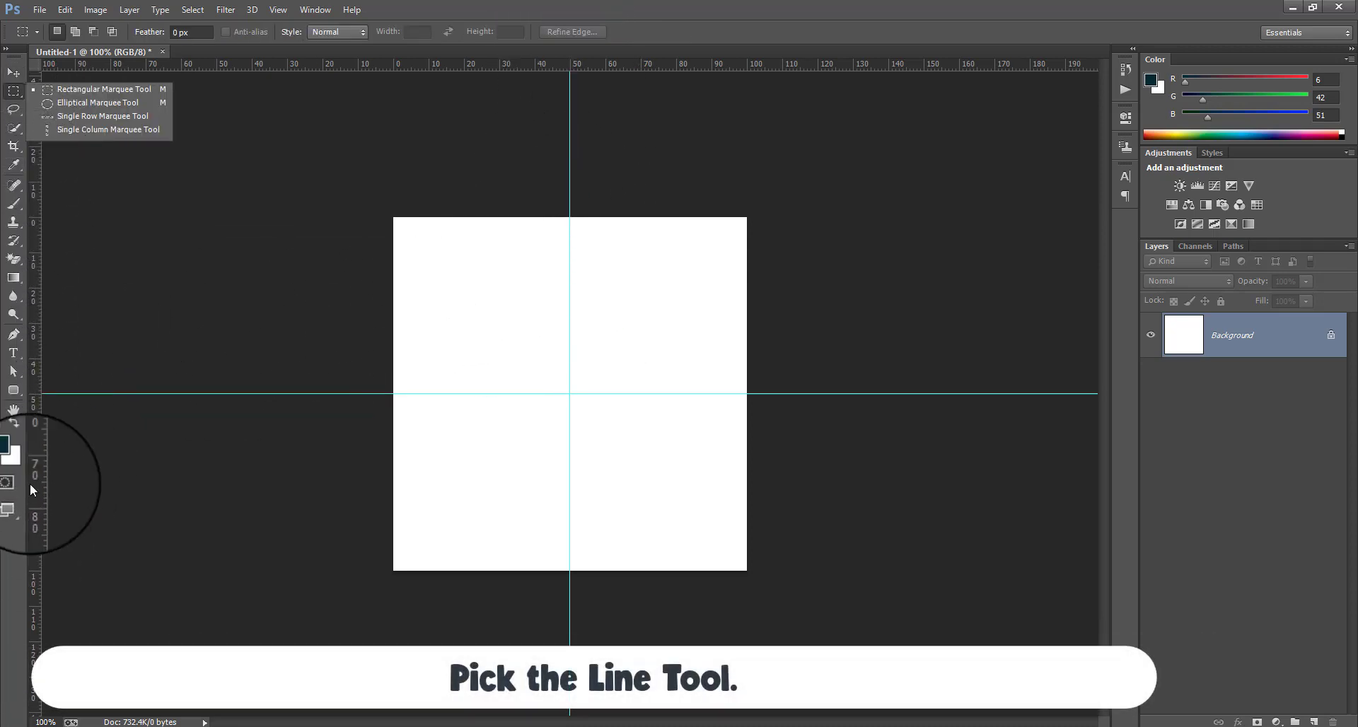
pyautogui.click(14, 389)
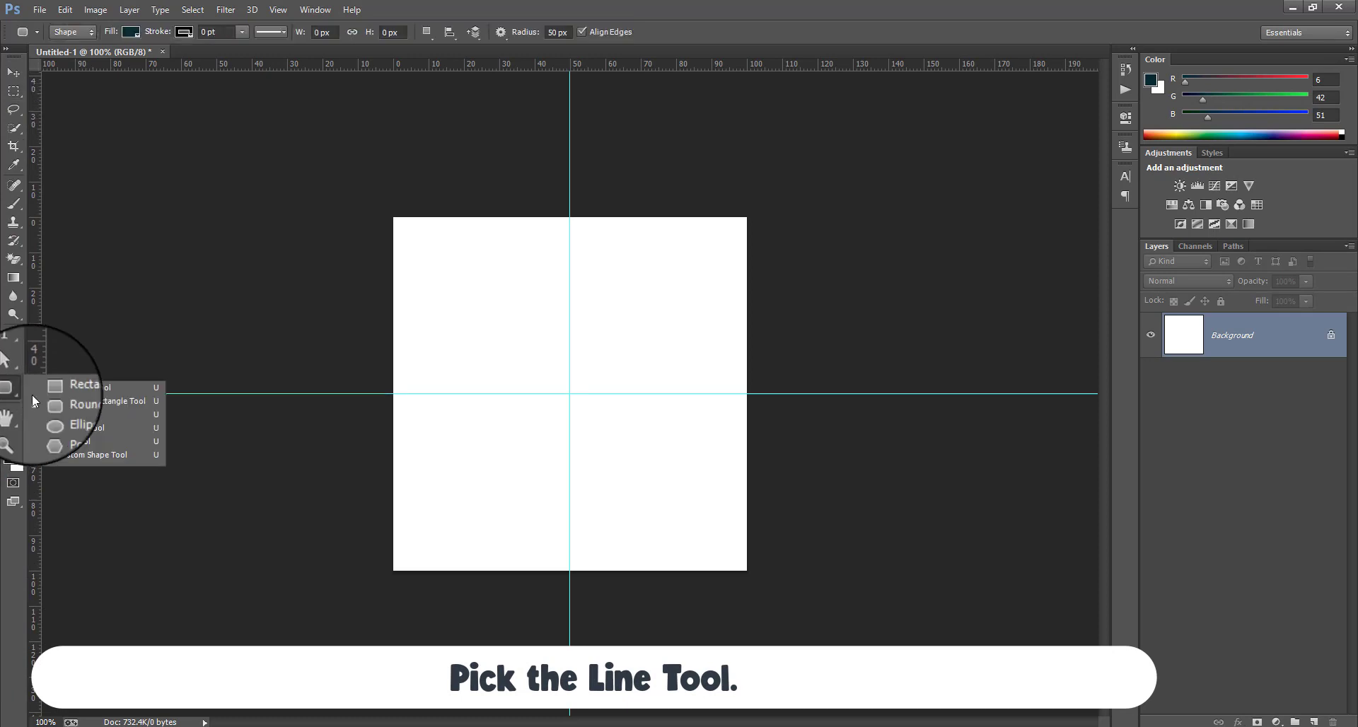
pyautogui.click(99, 441)
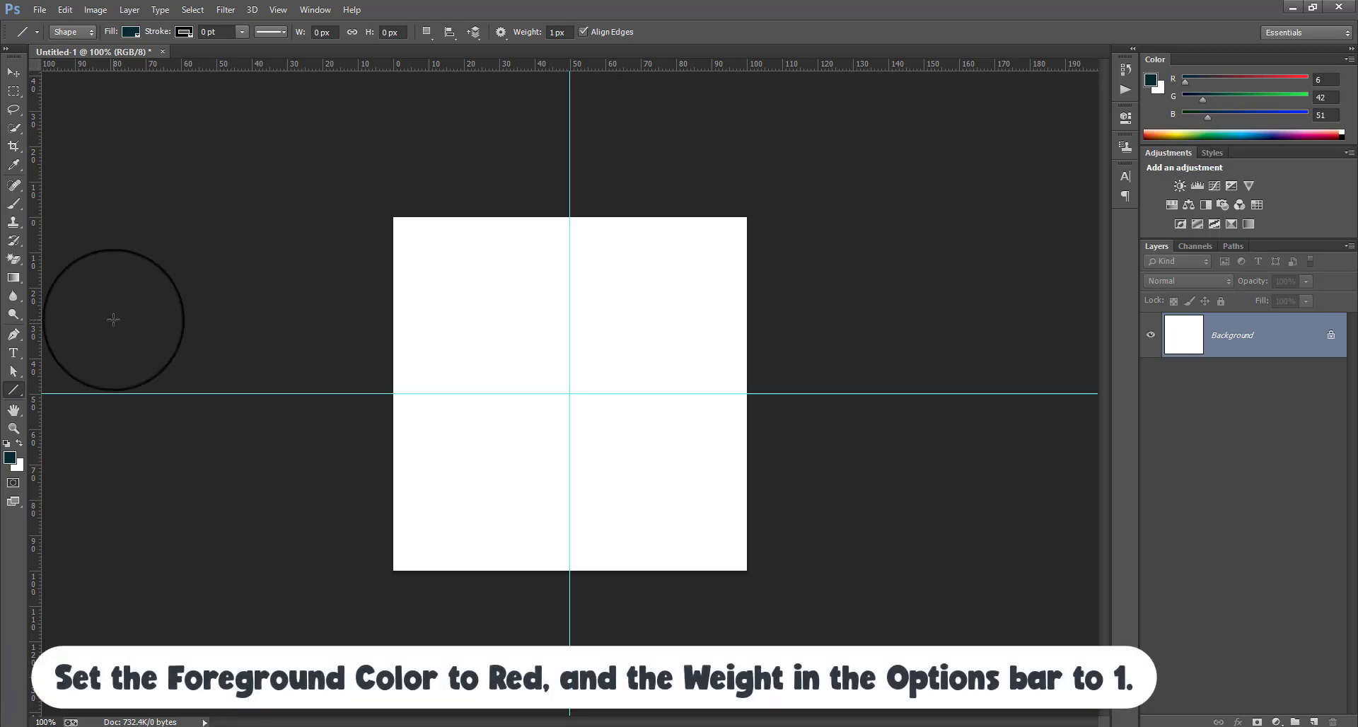
pyautogui.click(11, 459)
pyautogui.click(1096, 236)
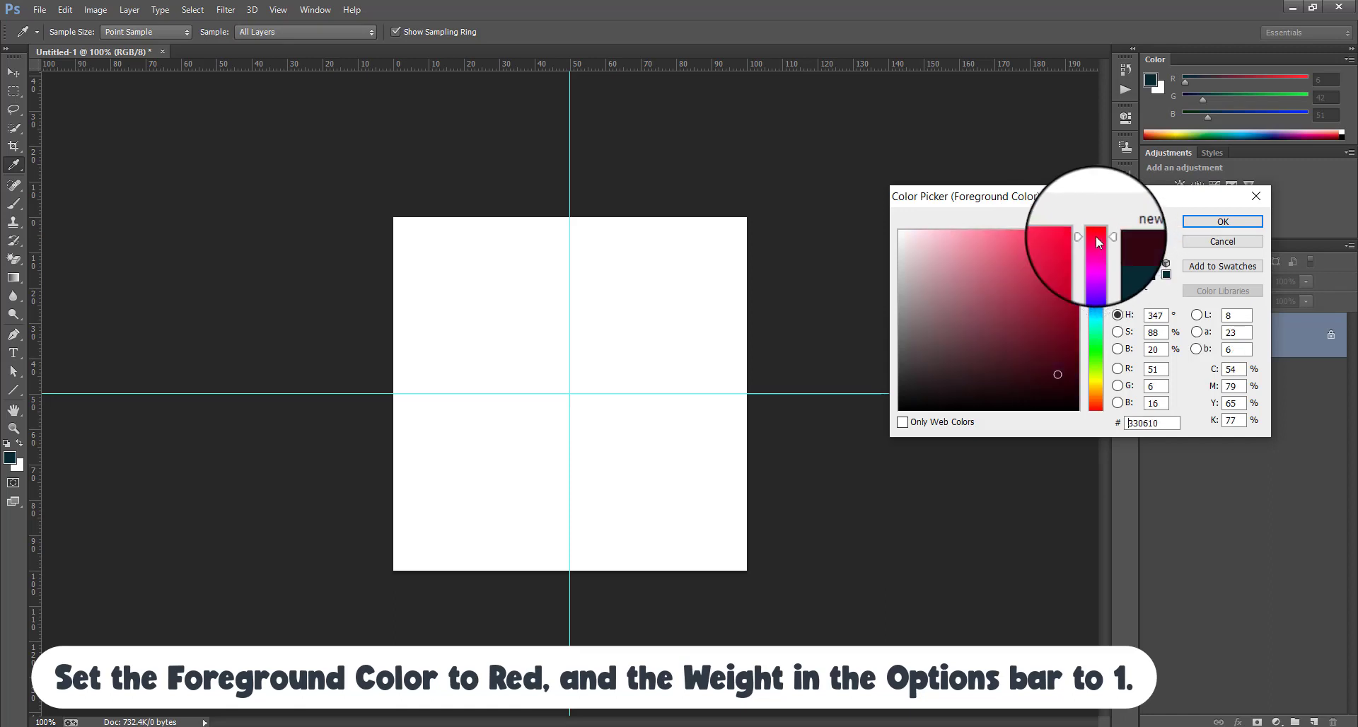
pyautogui.click(1058, 246)
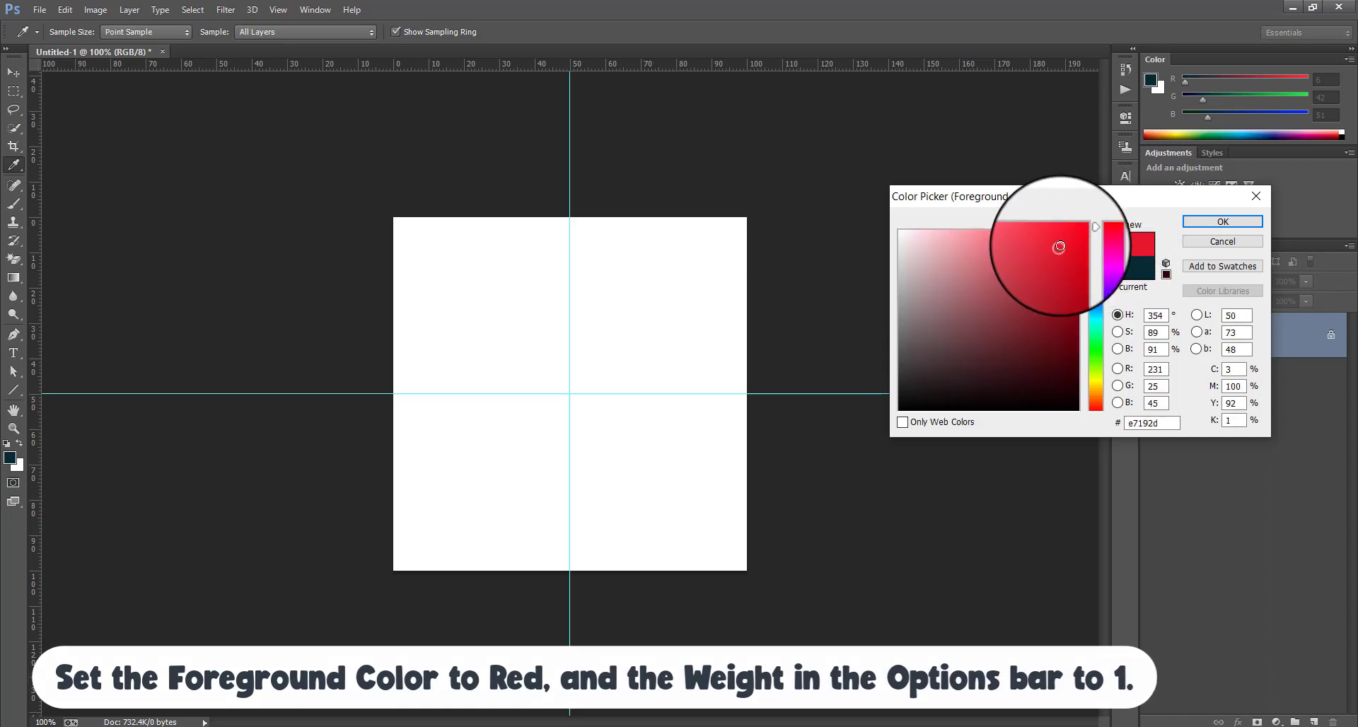
pyautogui.moveTo(1059, 246); pyautogui.dragTo(1079, 230)
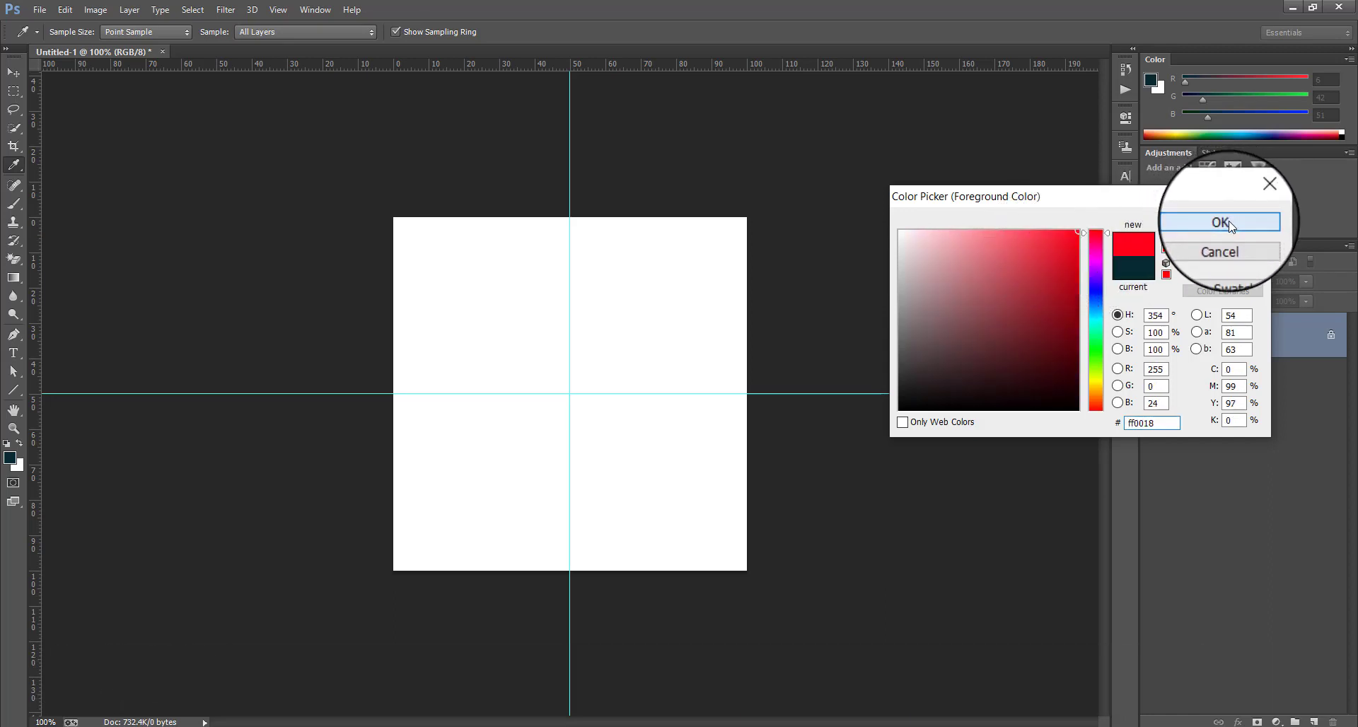
pyautogui.click(1229, 223)
pyautogui.press('u')
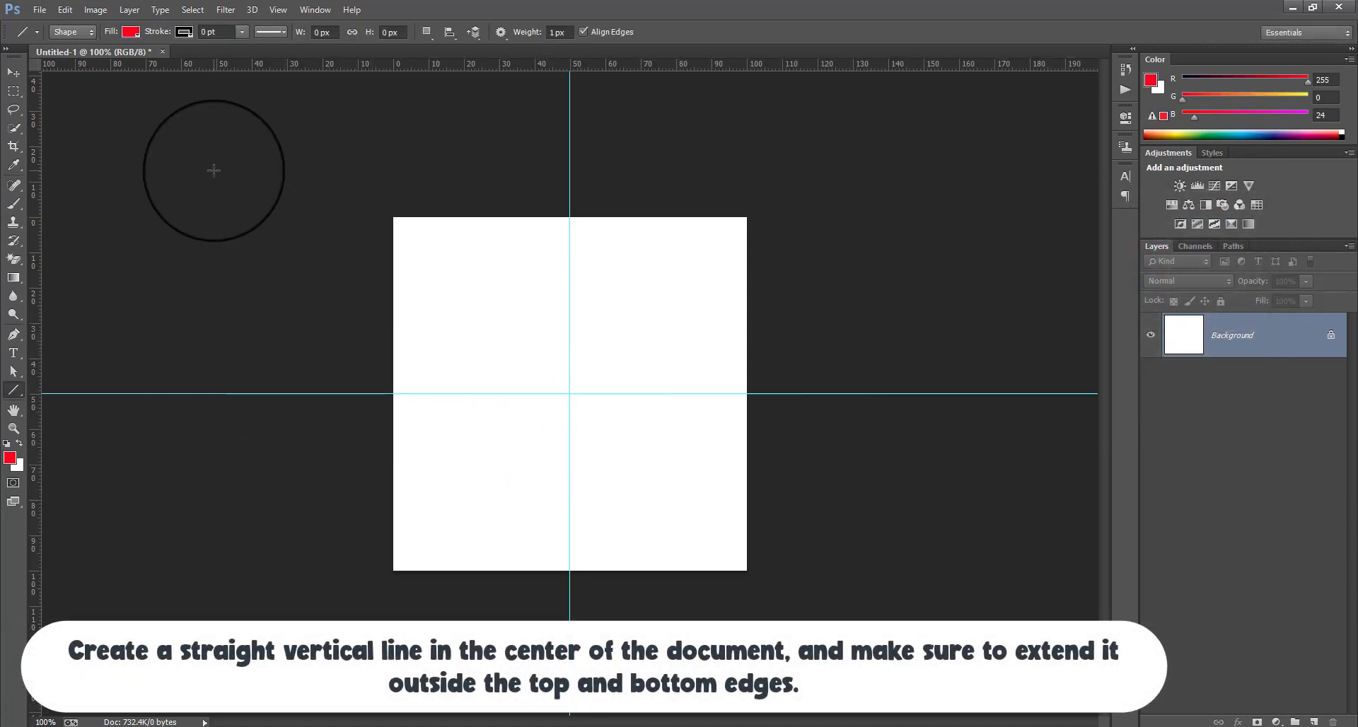
# Draw a vertical line about 615 px long along the center guide, extending beyond the canvas's upper and lower edges.
pyautogui.click(212, 36)
pyautogui.scroll(1, 212, 36)
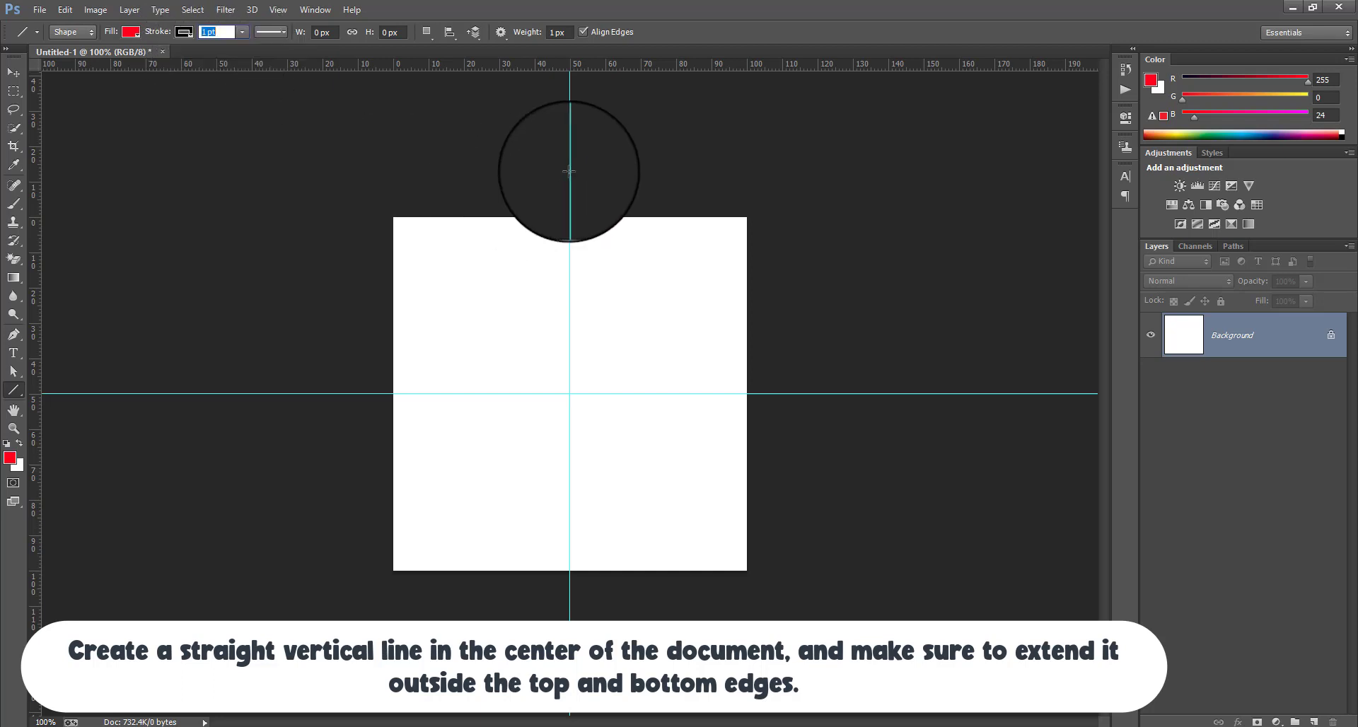
pyautogui.moveTo(569, 170); pyautogui.dragTo(570, 606)
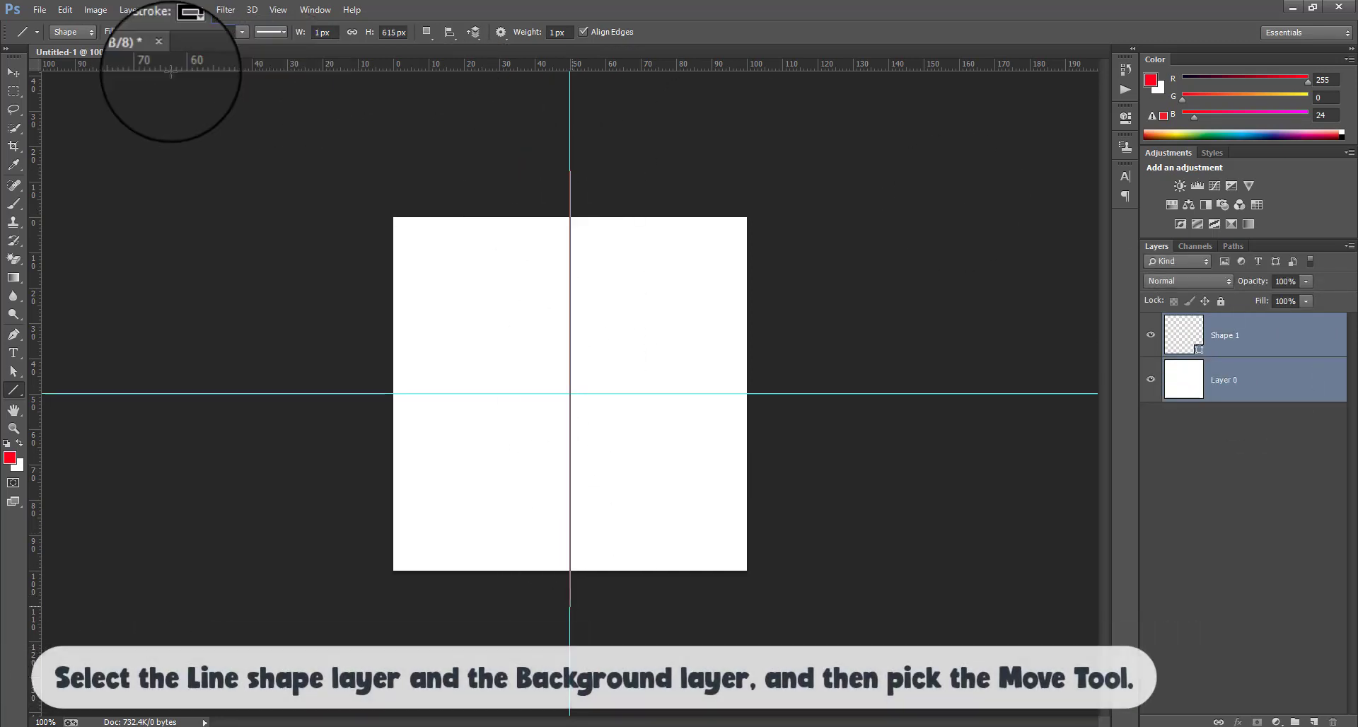
# Align the line shape and the white background layer by their vertical and horizontal centers.
pyautogui.click(12, 72)
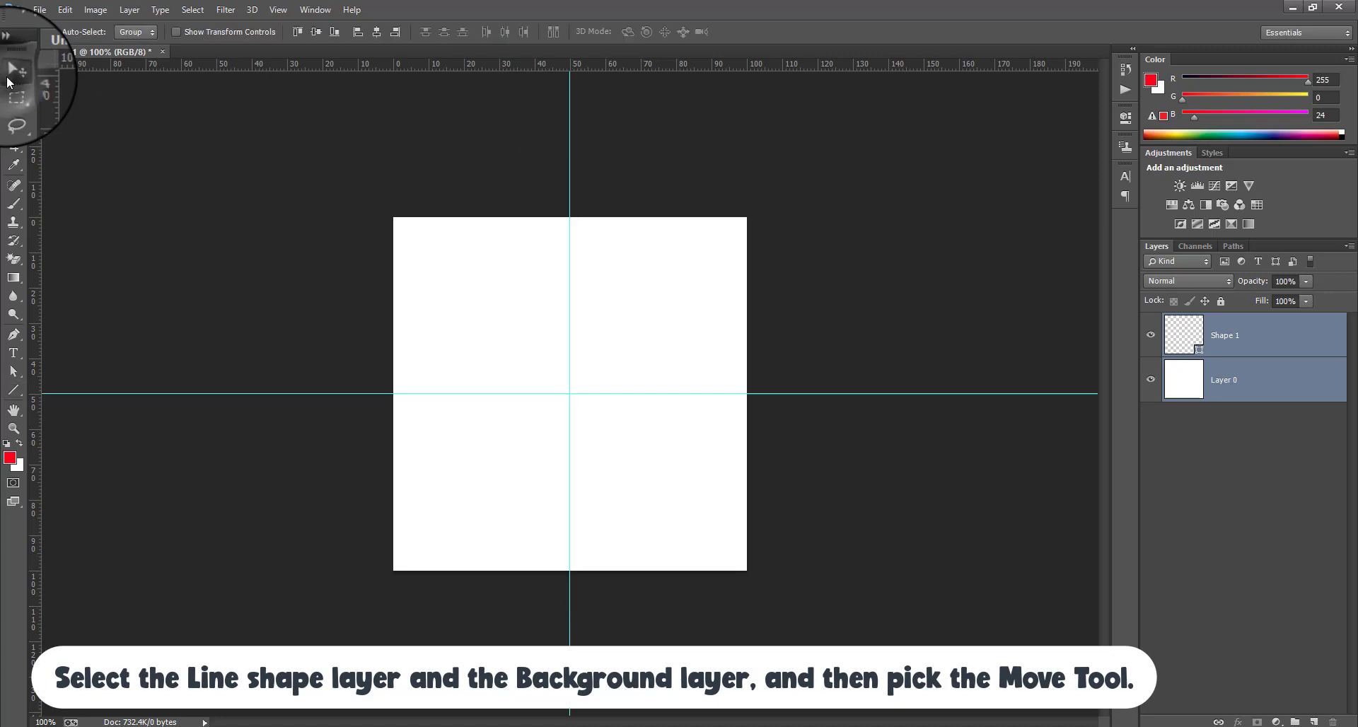
pyautogui.click(311, 38)
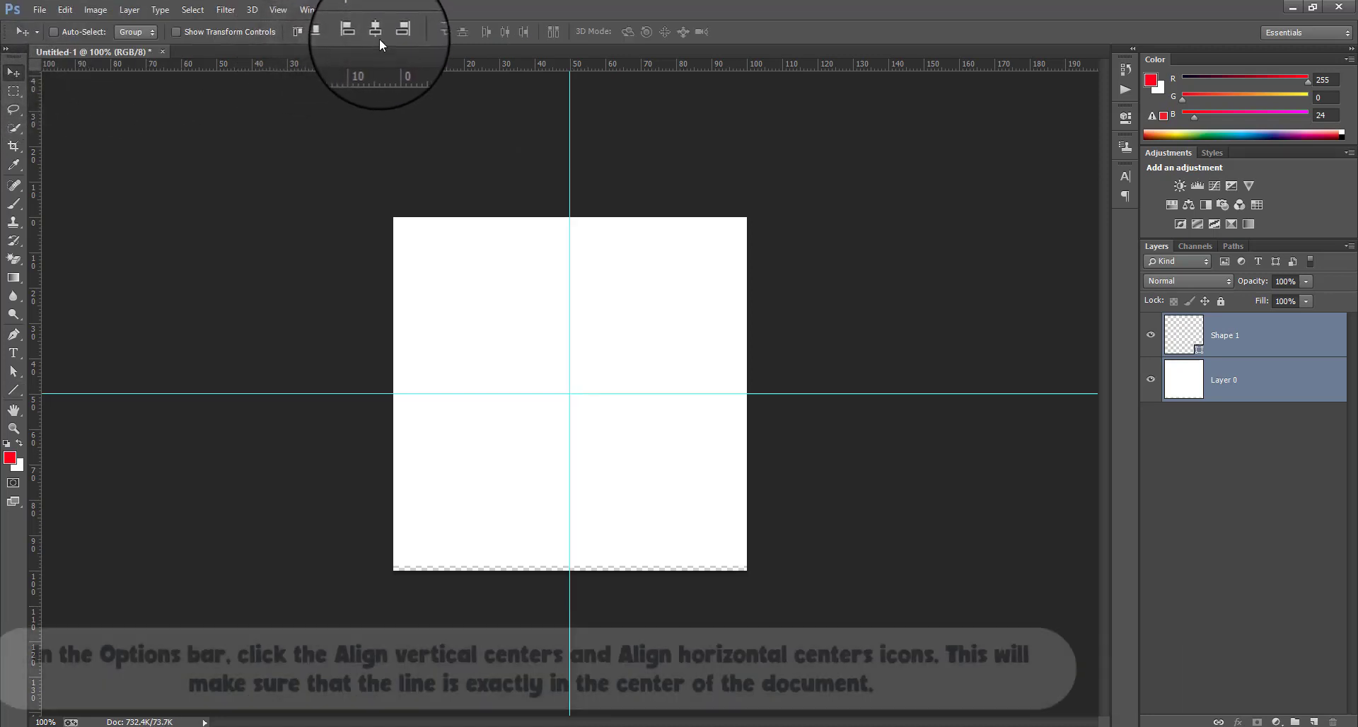
pyautogui.click(378, 35)
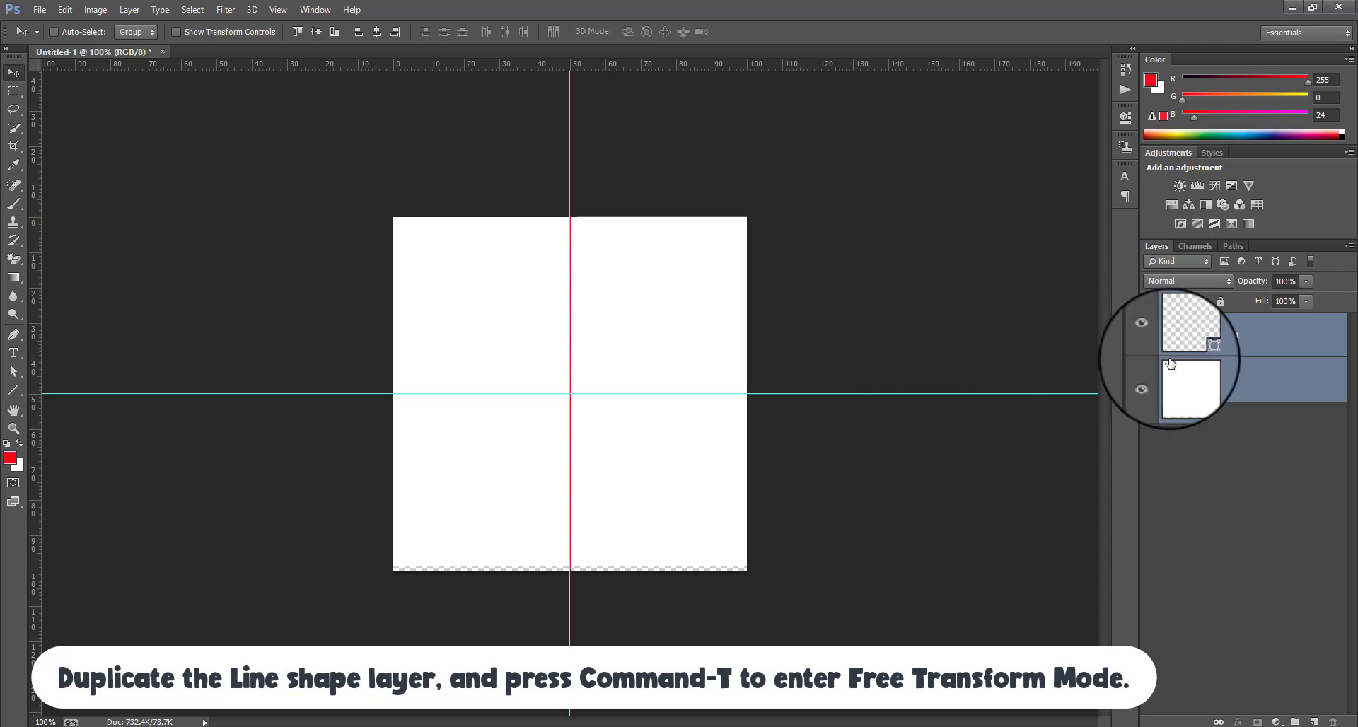
# Duplicate the line shape layer and rotate the copy 30° clockwise about its center.
pyautogui.click(1227, 338)
pyautogui.hotkey('ctrl', 'j')
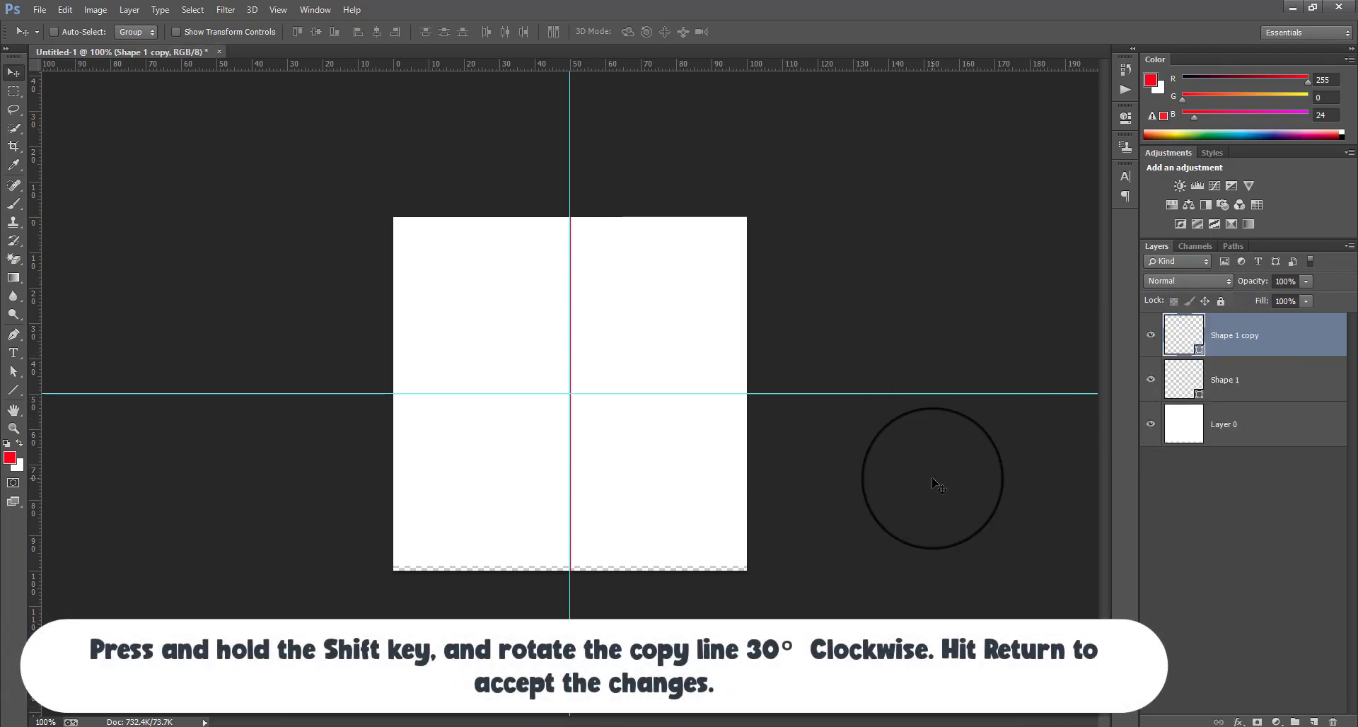
pyautogui.hotkey('ctrl', 't')
pyautogui.moveTo(628, 154); pyautogui.dragTo(701, 234)
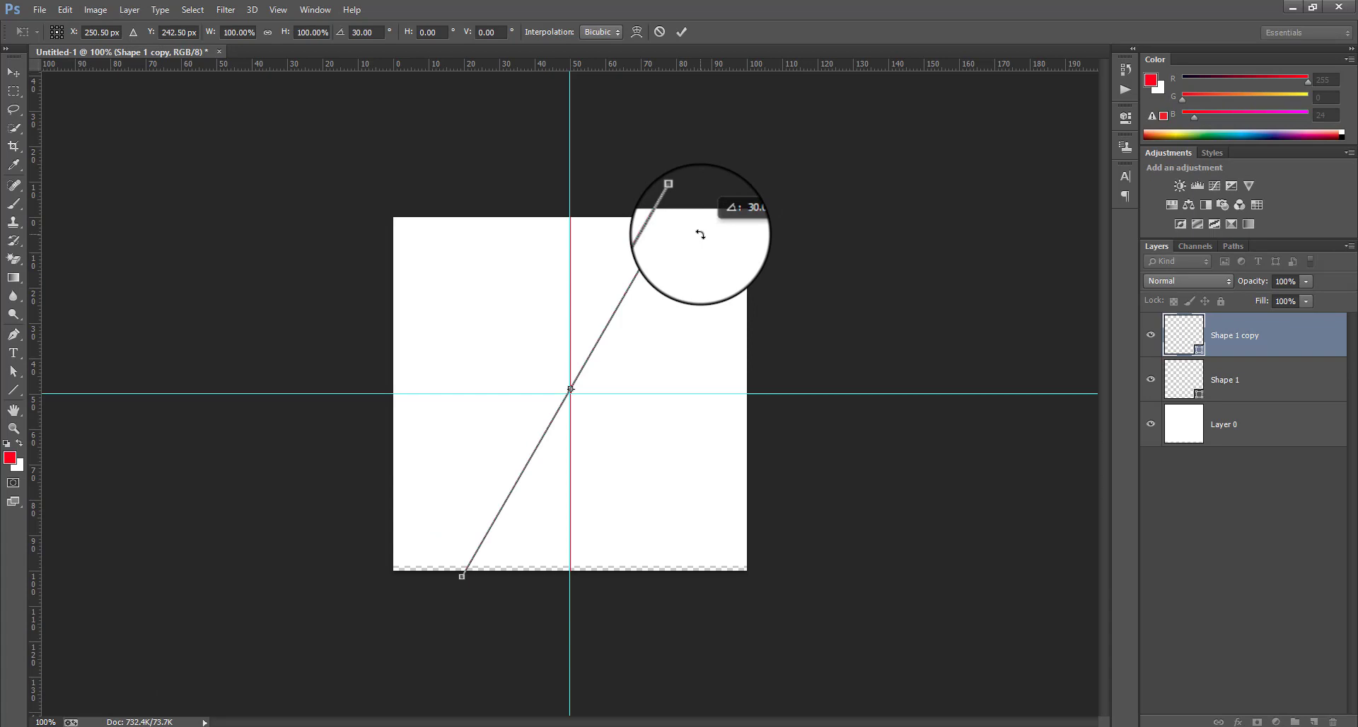
pyautogui.press('Return')
# Make two more line copies in sequence, rotating the first a further 30° clockwise and the second 90° counterclockwise.
pyautogui.click(1259, 342)
pyautogui.hotkey('ctrl', 'j')
pyautogui.hotkey('ctrl', 't')
pyautogui.moveTo(710, 181); pyautogui.dragTo(477, 215)
pyautogui.press('Return')
pyautogui.hotkey('ctrl', 'j')
pyautogui.hotkey('ctrl', 't')
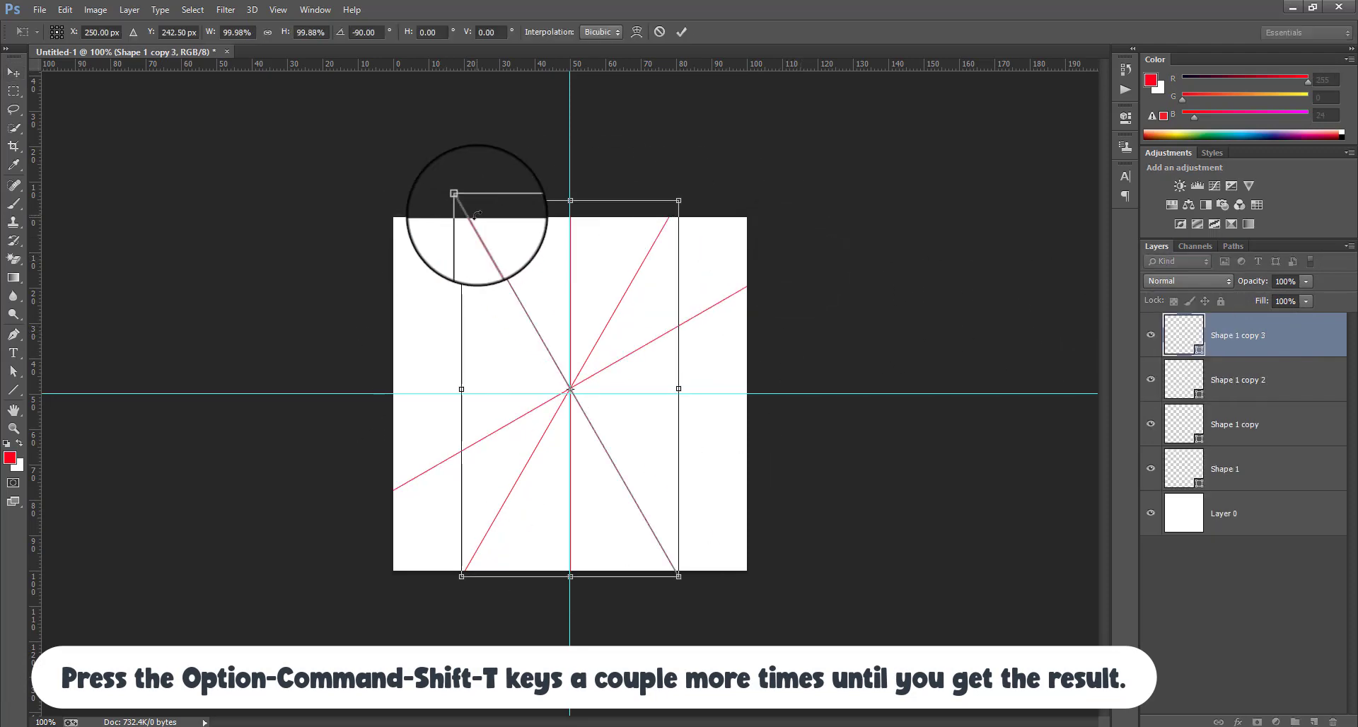
pyautogui.press('Return')
# Duplicate the newest line layer and rotate this copy 30° counterclockwise.
pyautogui.hotkey('ctrl', 'j')
pyautogui.hotkey('ctrl', 't')
pyautogui.moveTo(673, 205); pyautogui.dragTo(569, 223)
pyautogui.press('Return')
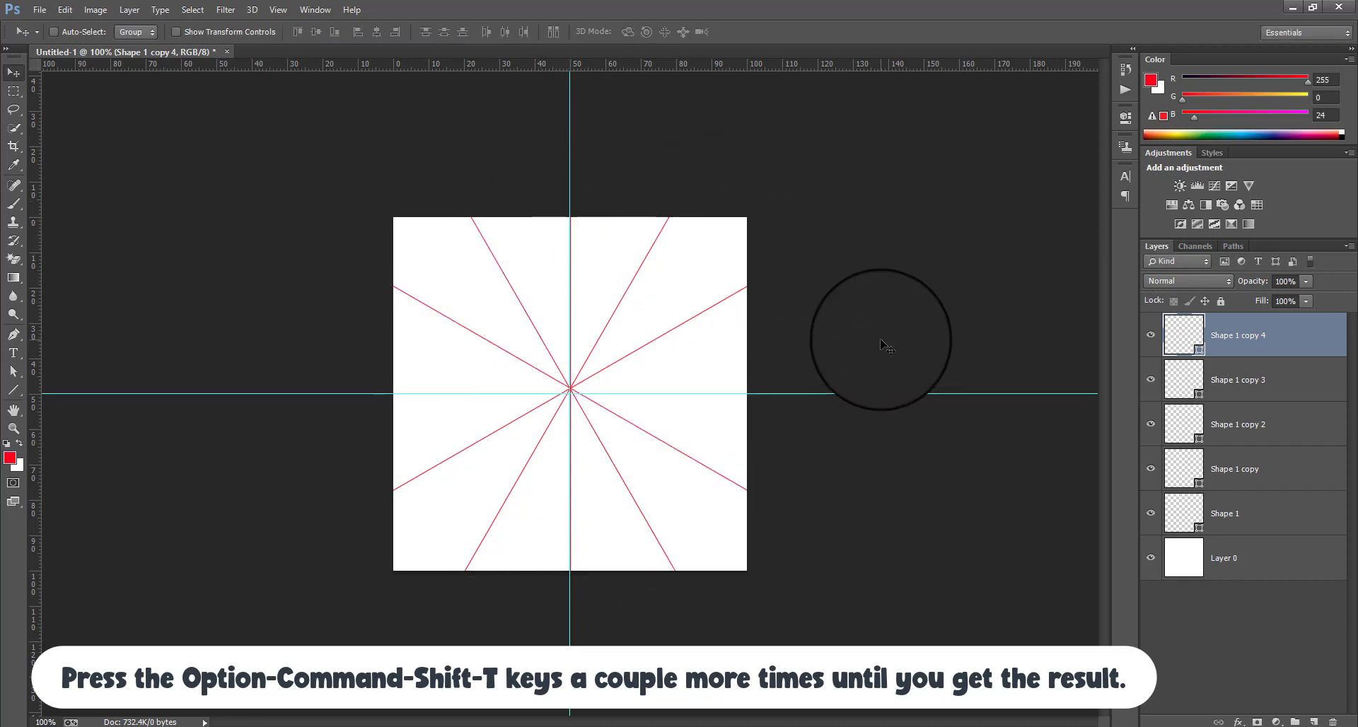
# Remove the vertical and horizontal center guides from the document.
pyautogui.moveTo(570, 170); pyautogui.dragTo(34, 205)
pyautogui.moveTo(200, 394); pyautogui.dragTo(211, 65)
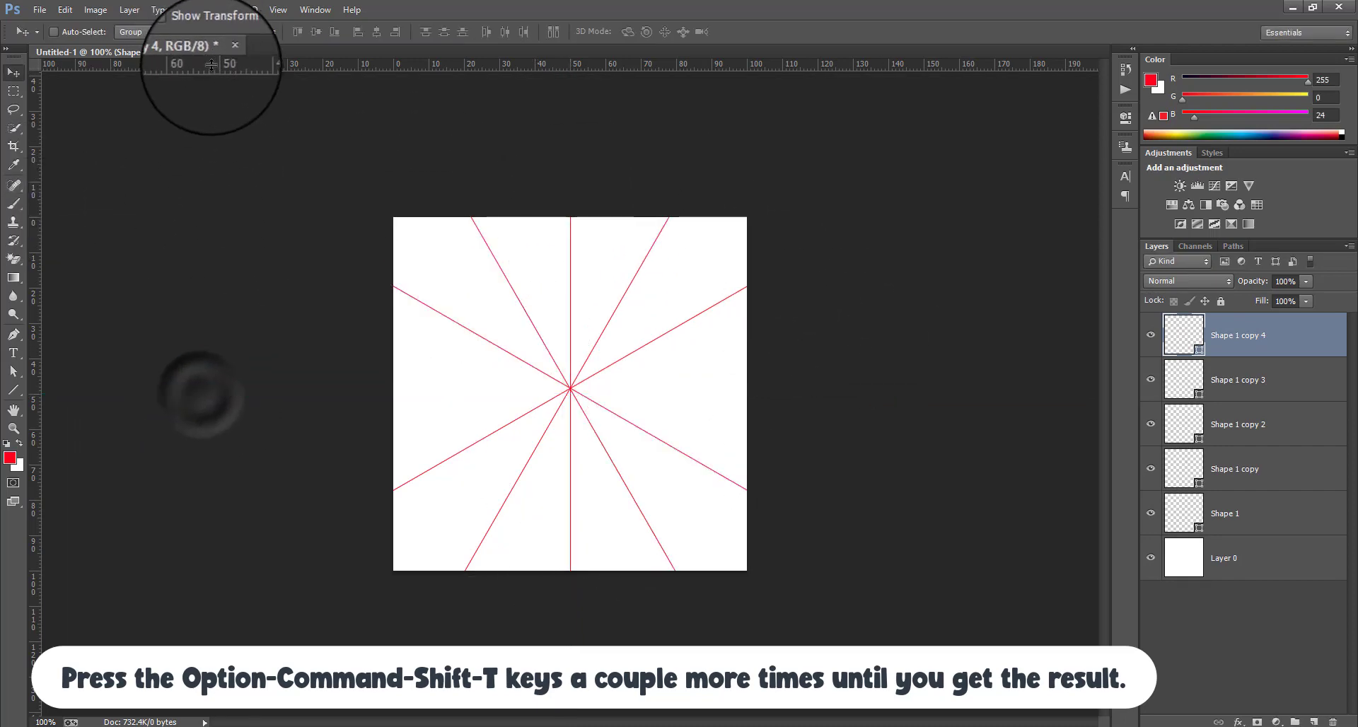
# Duplicate the original vertical line layer, Shape 1, and rotate the original to horizontal.
pyautogui.click(1251, 524)
pyautogui.hotkey('ctrl', 'j')
pyautogui.click(1257, 564)
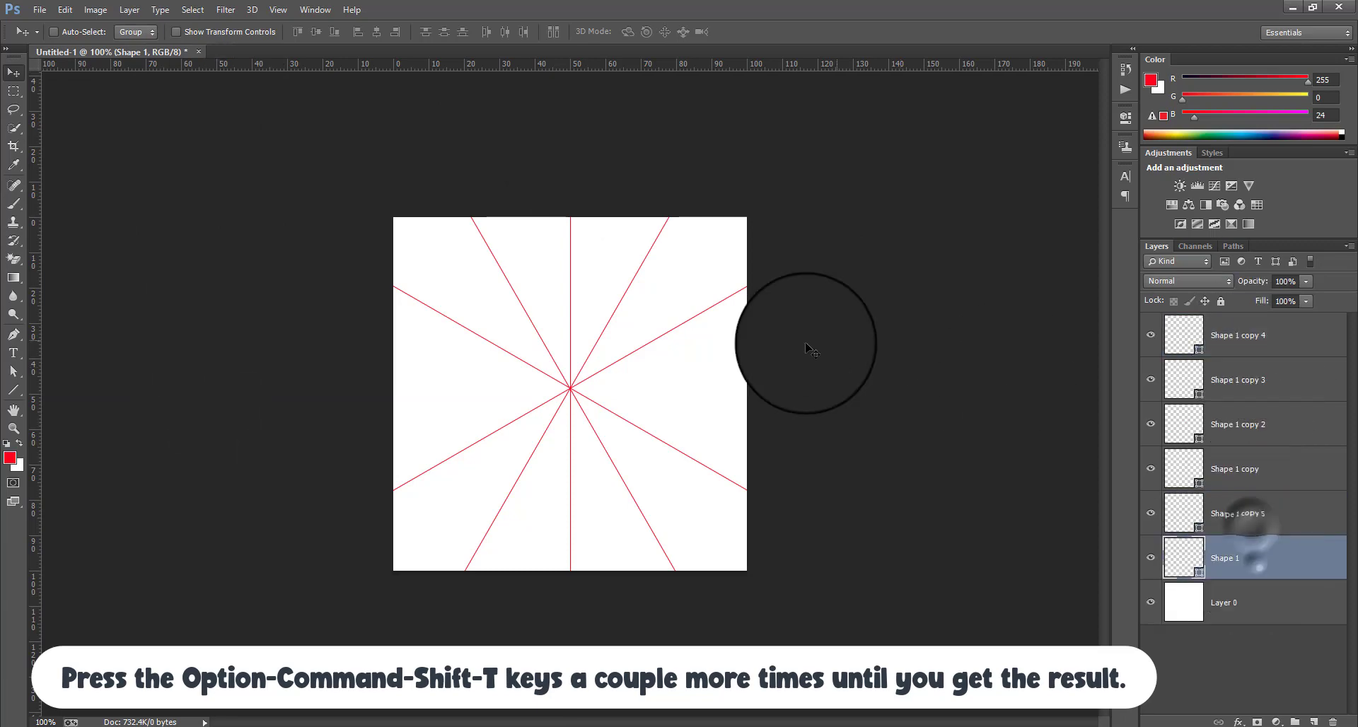
pyautogui.hotkey('ctrl', 't')
pyautogui.moveTo(566, 124); pyautogui.dragTo(778, 387)
pyautogui.press('Return')
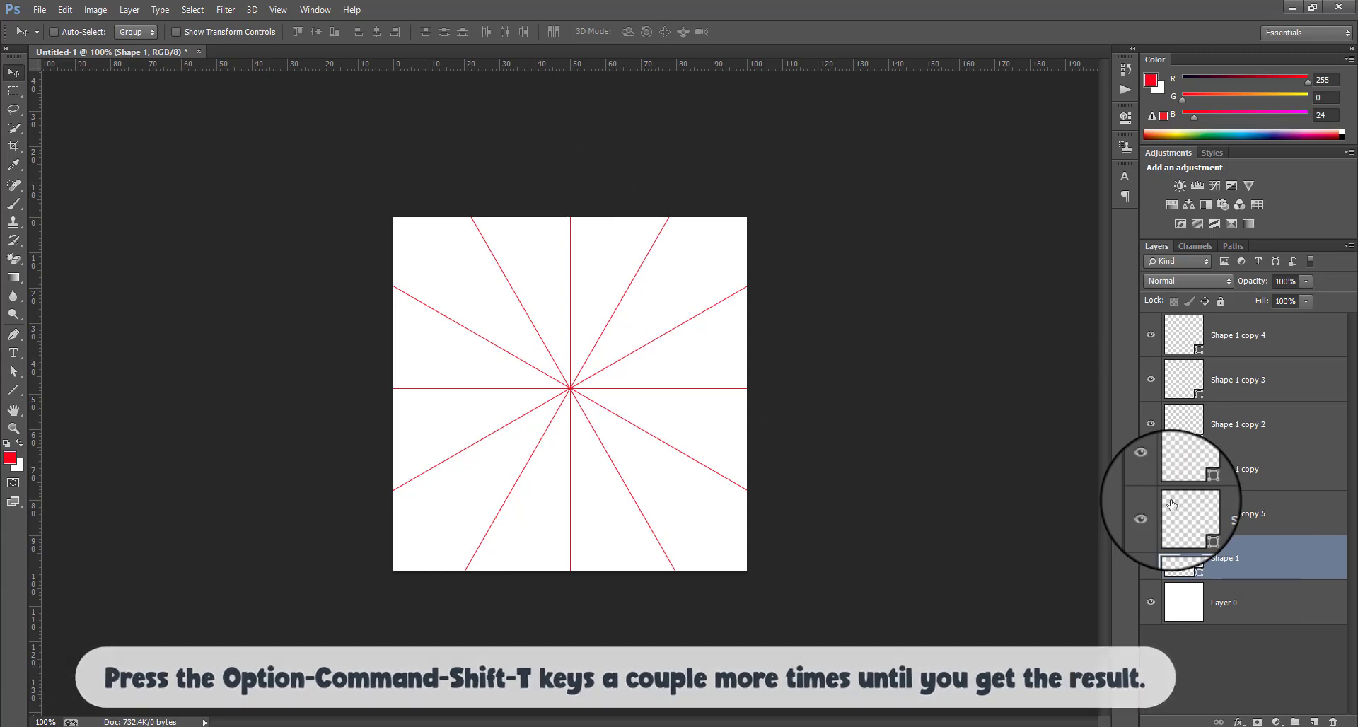
# Select all six line shape layers and rotate them together 15° clockwise.
pyautogui.click(1224, 325)
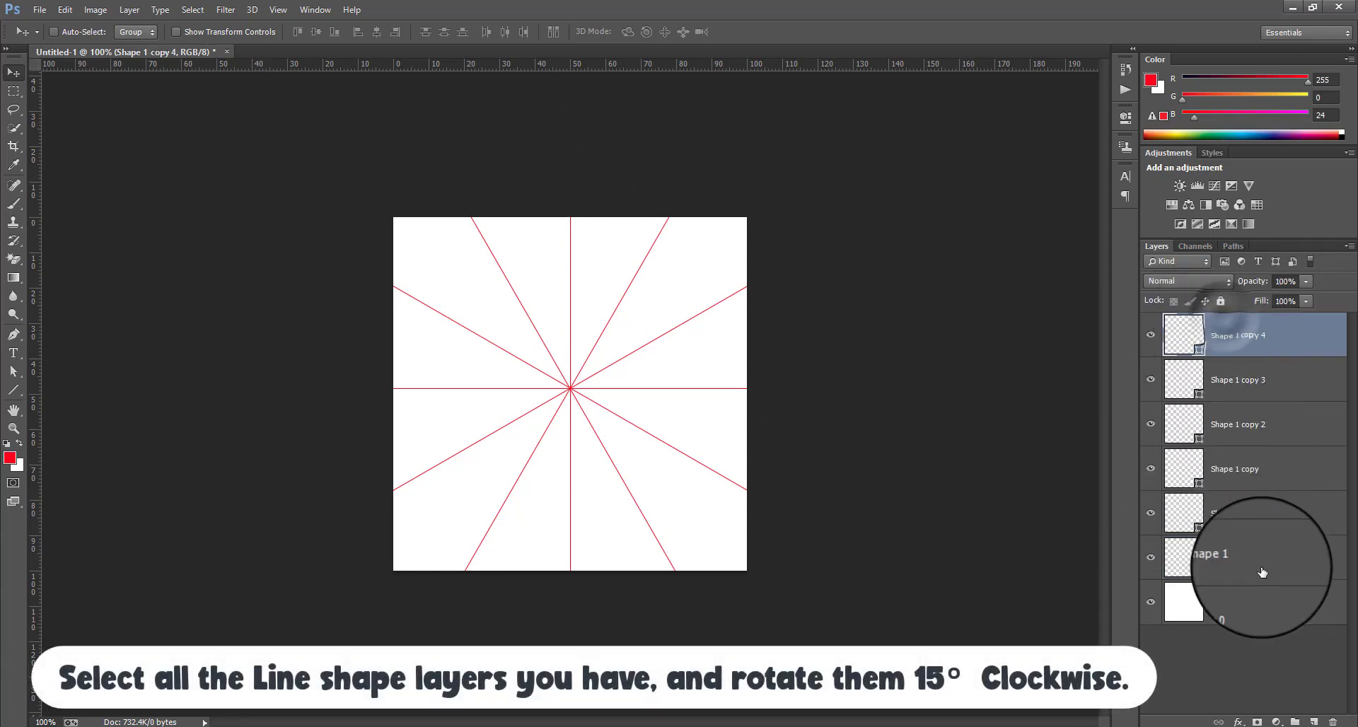
pyautogui.keyDown('shift'); pyautogui.click(1266, 557); pyautogui.keyUp('shift')
pyautogui.hotkey('ctrl', 't')
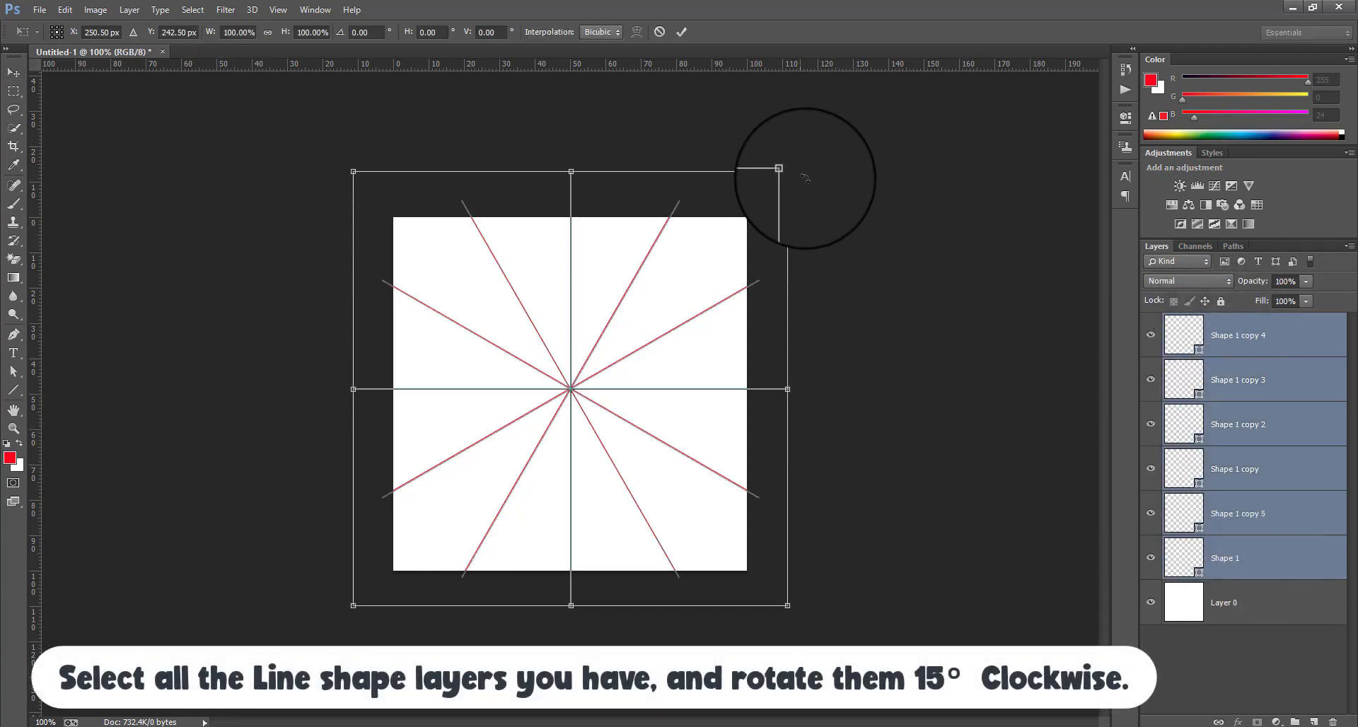
pyautogui.moveTo(810, 157); pyautogui.dragTo(854, 204)
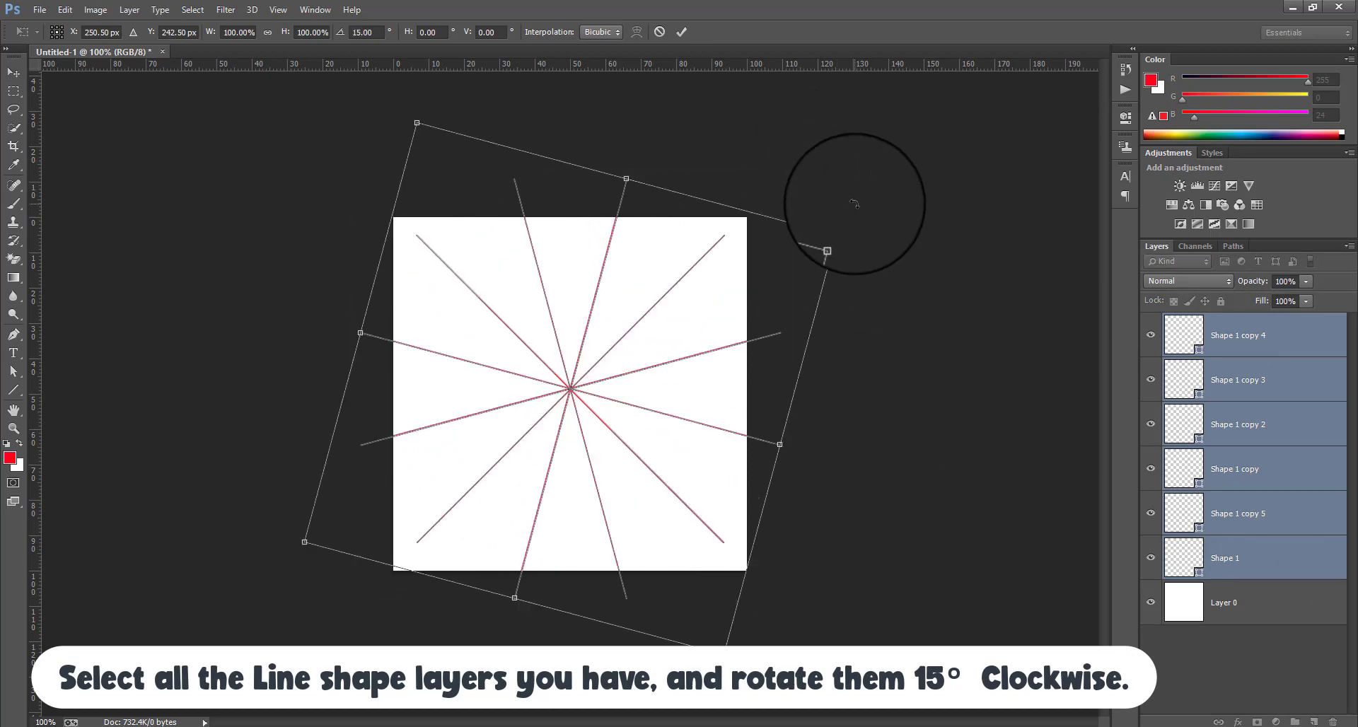
pyautogui.press('Return')
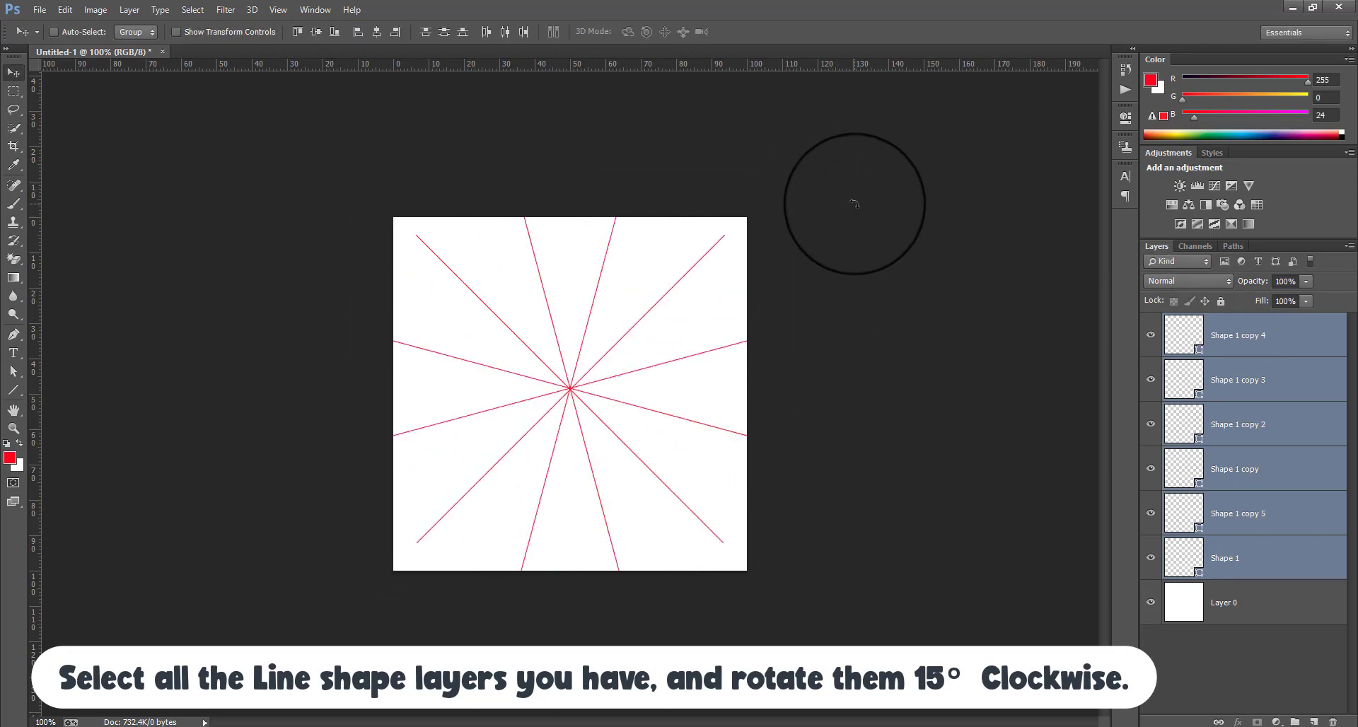
# Scale the six selected lines up proportionally from their center to about 116% so the diagonals reach the canvas corners.
pyautogui.hotkey('ctrl', 't')
pyautogui.moveTo(780, 178); pyautogui.dragTo(832, 160)
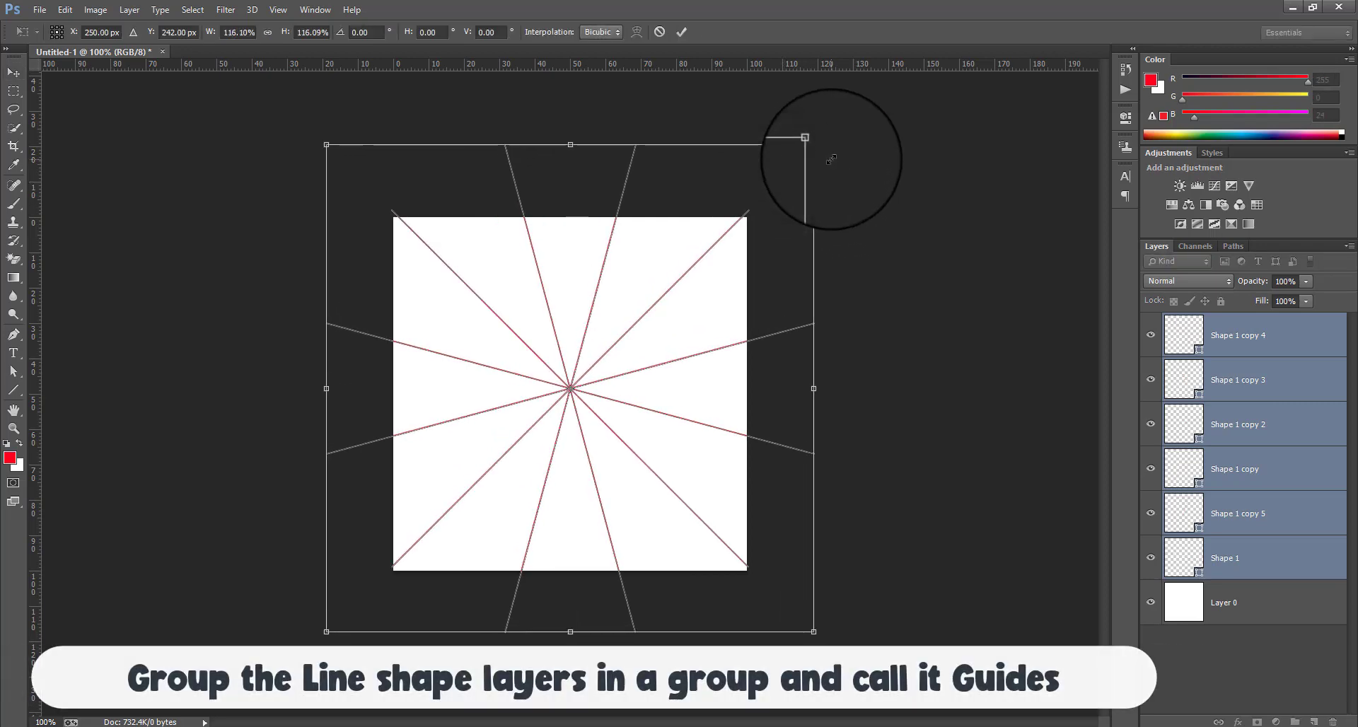
pyautogui.press('Return')
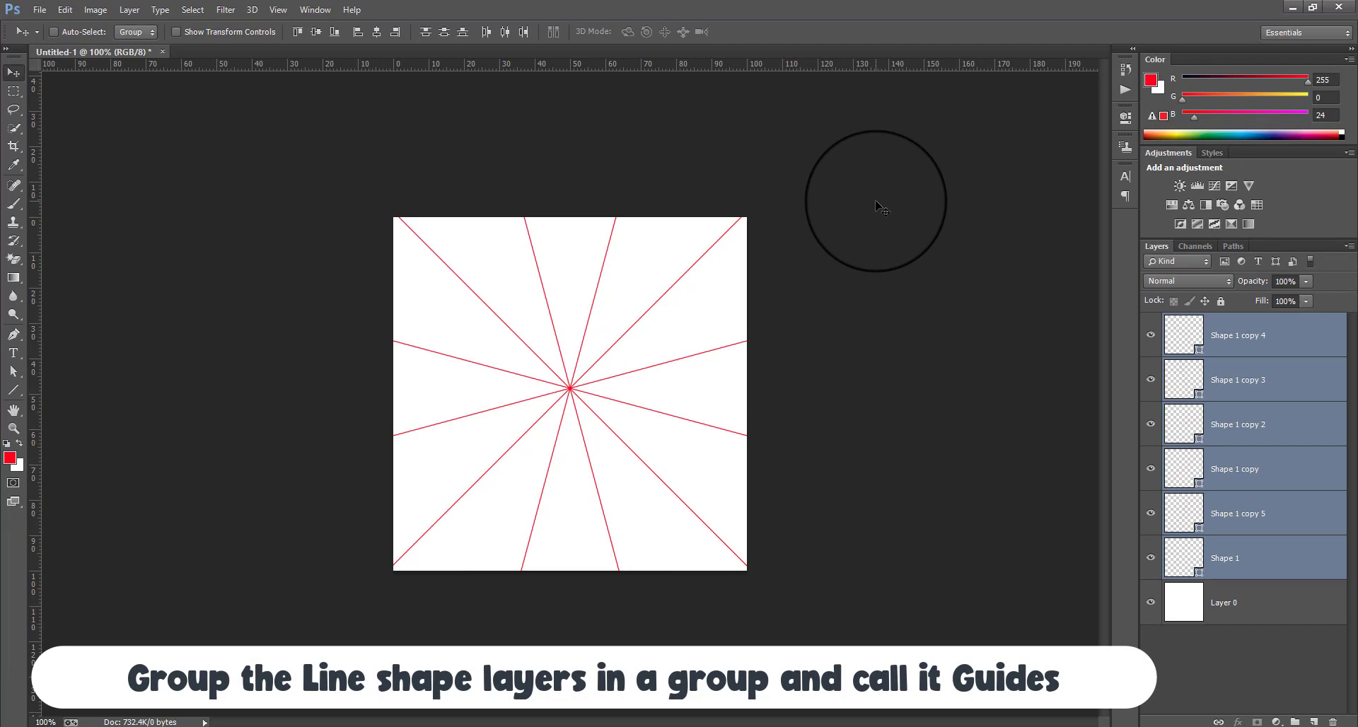
# Group the line shape layers, name the group "guides" and lock it completely.
pyautogui.hotkey('ctrl', 'g')
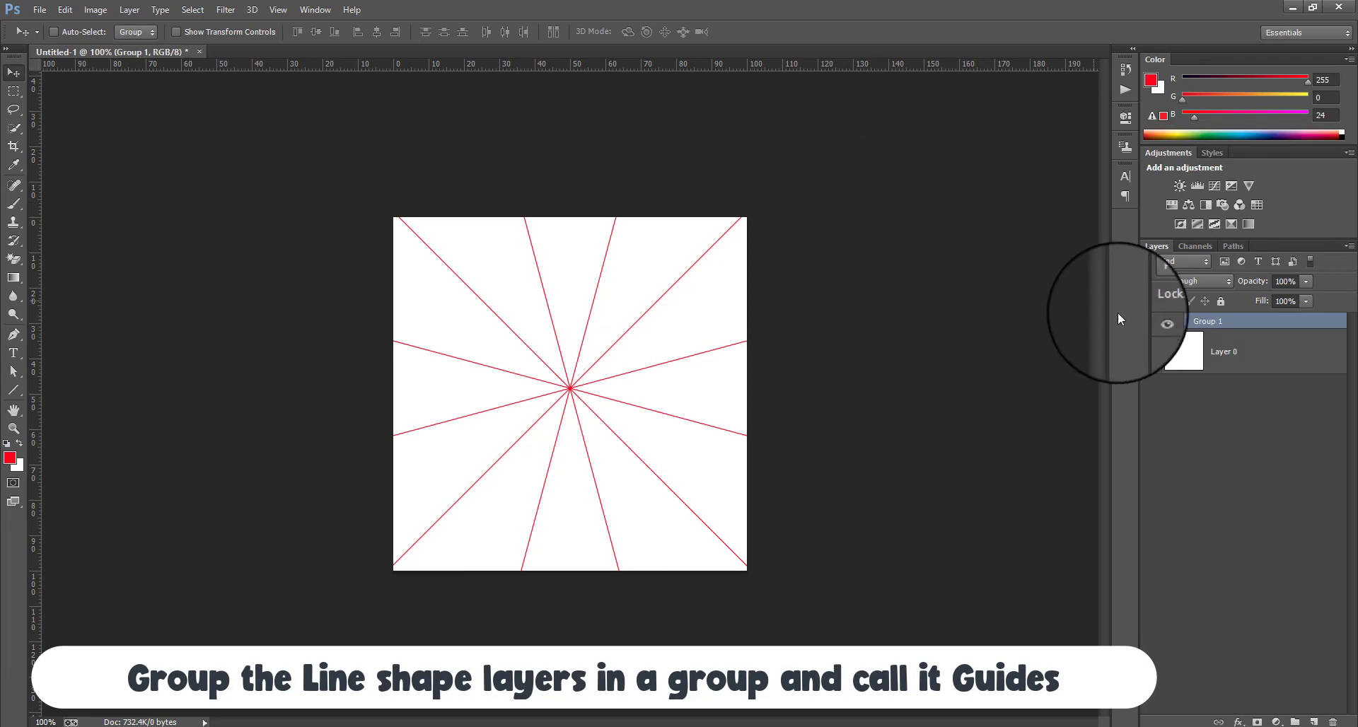
pyautogui.doubleClick(1210, 322)
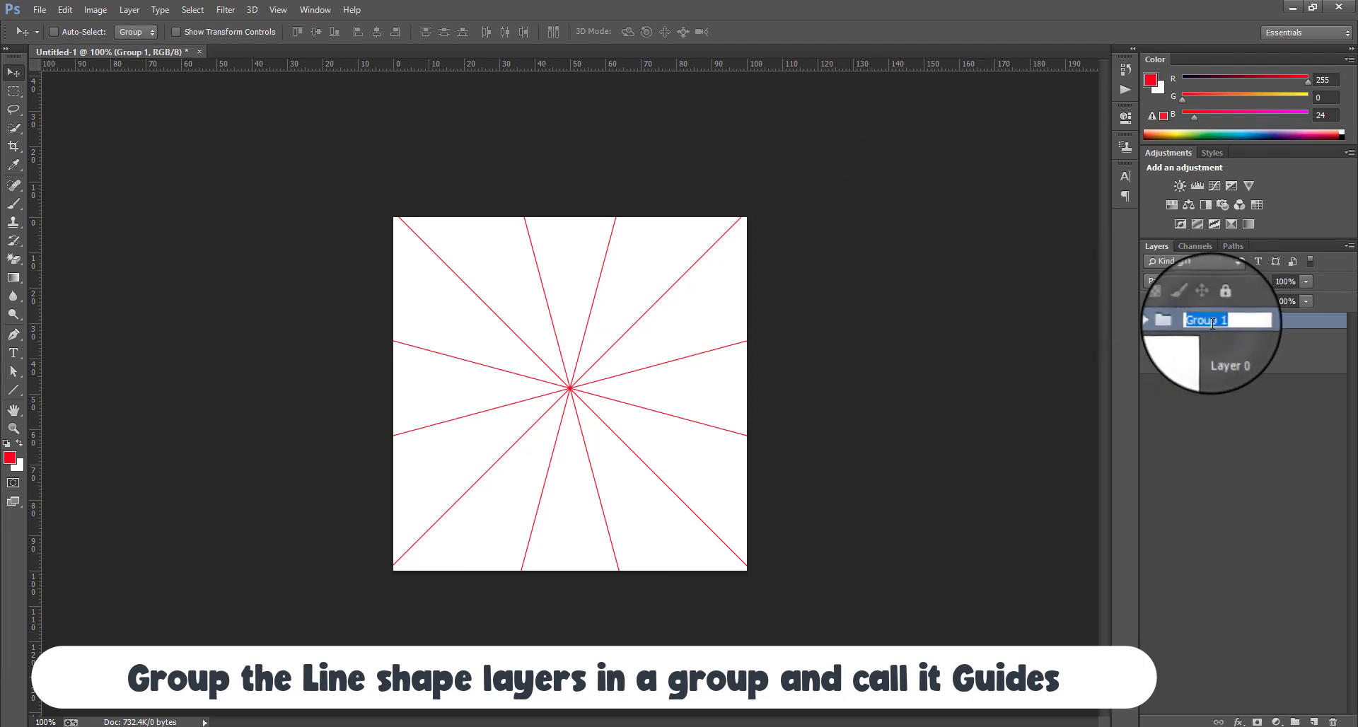
pyautogui.write('guie')
pyautogui.press('BackSpace')
pyautogui.write('des')
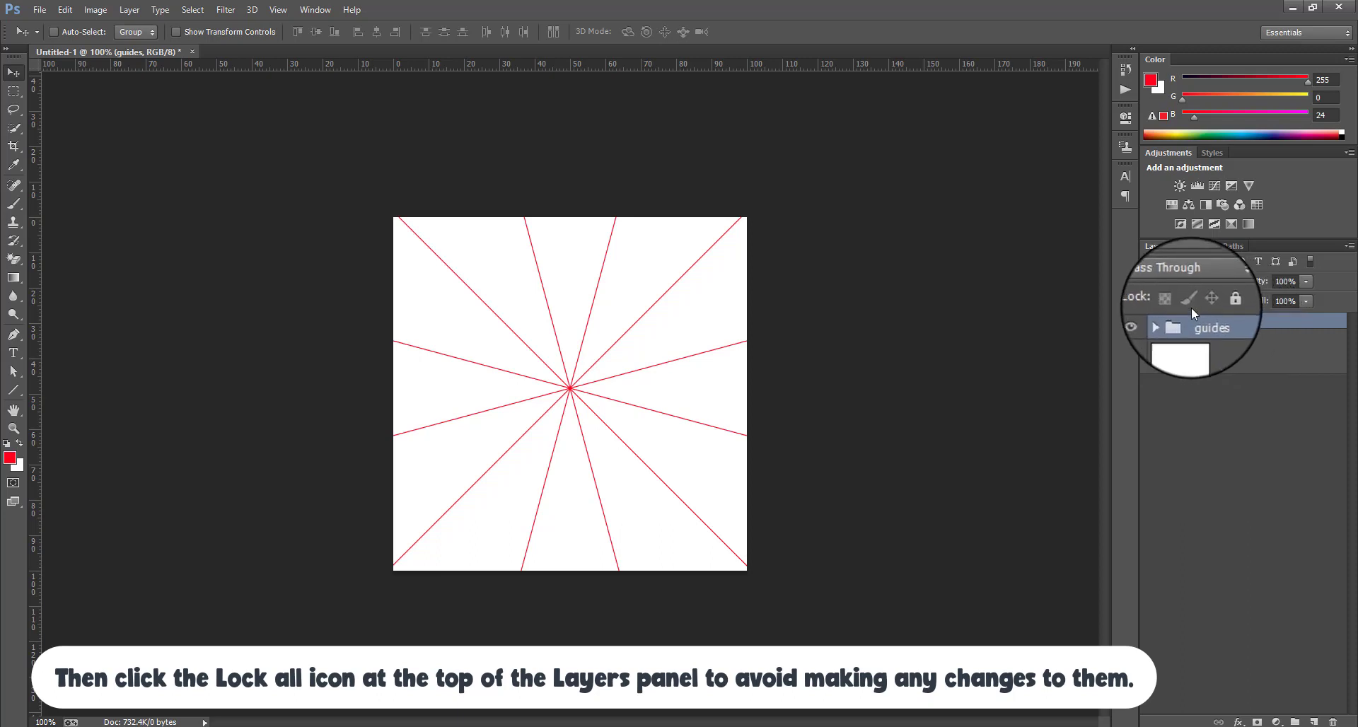
pyautogui.click(1220, 303)
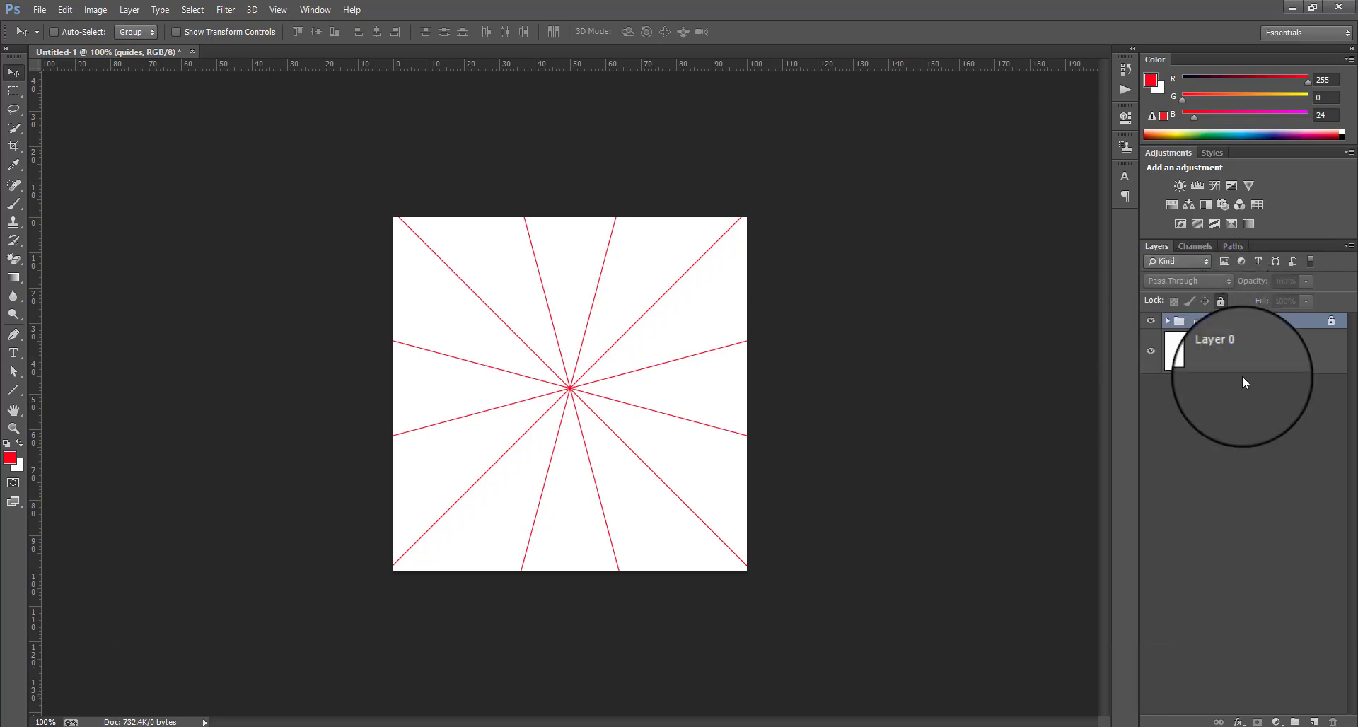
# Create a 450 × 450 px polygon with 12 sides, Smooth Corners and Star enabled, and the sides indented by 10%.
pyautogui.click(17, 392)
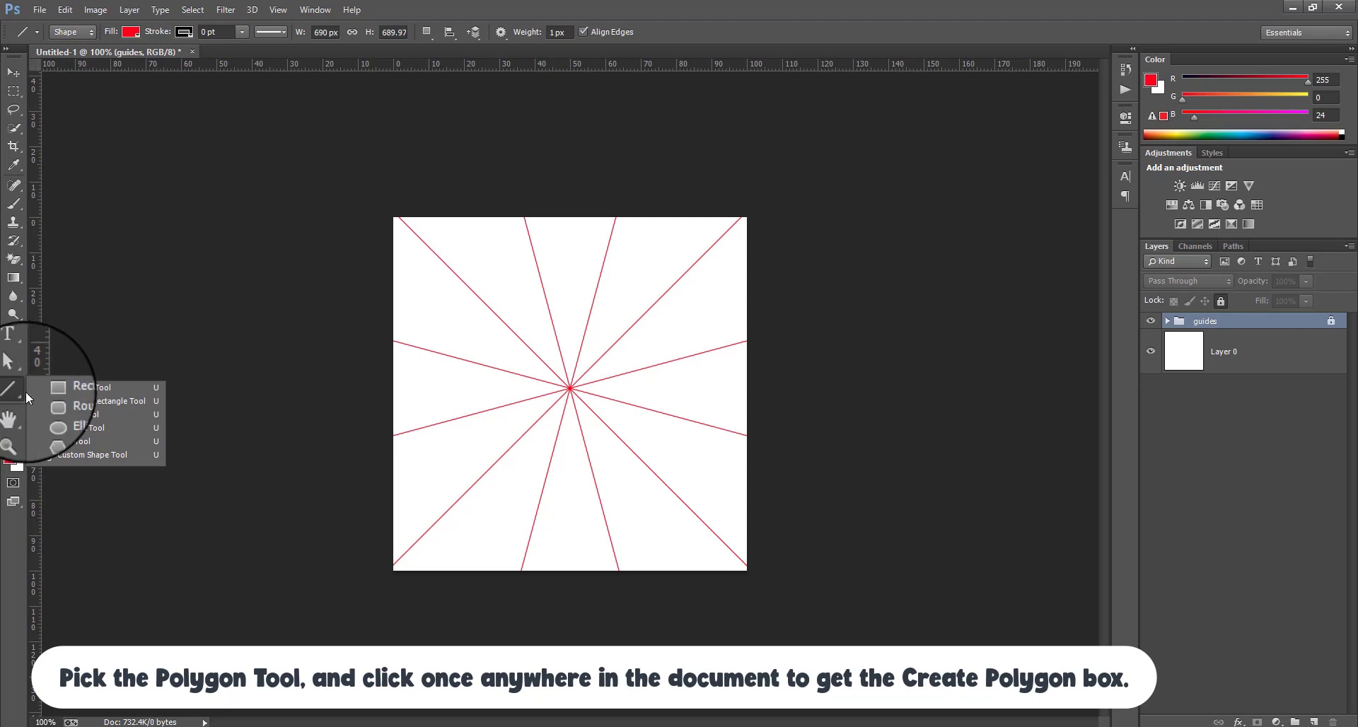
pyautogui.click(84, 428)
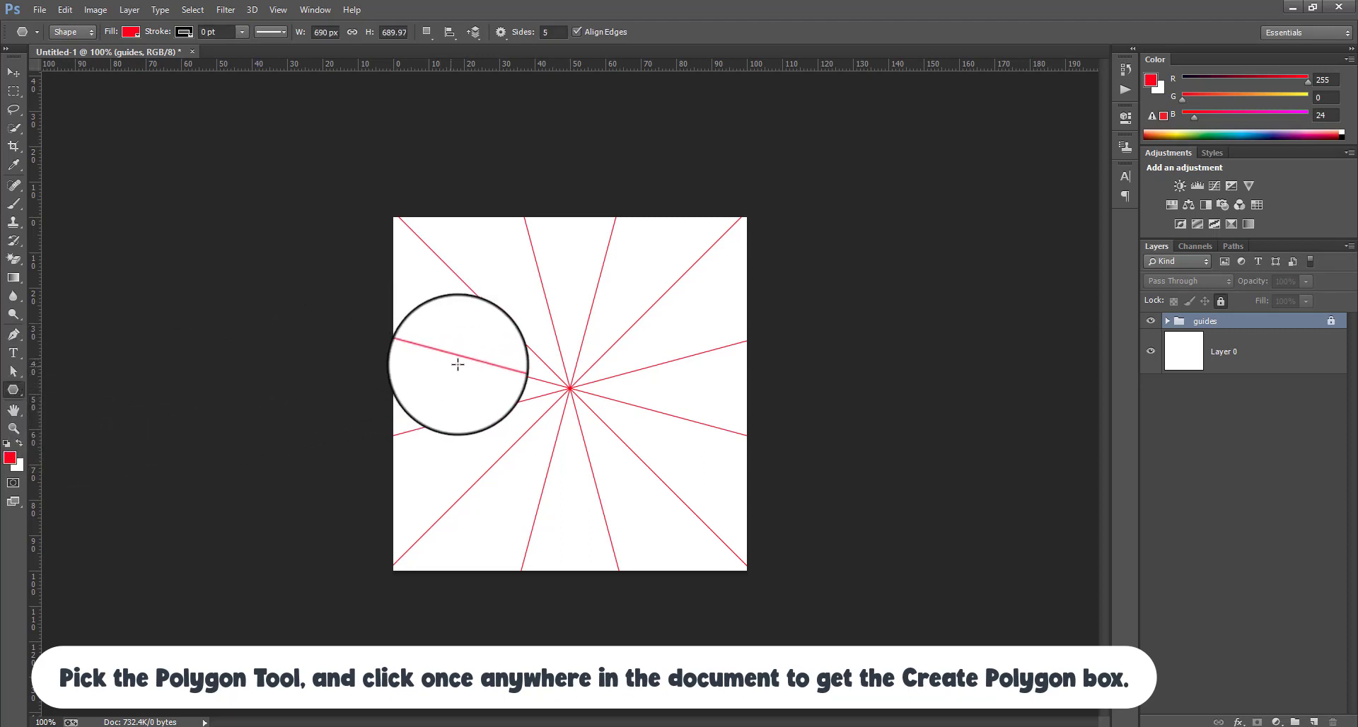
pyautogui.click(510, 343)
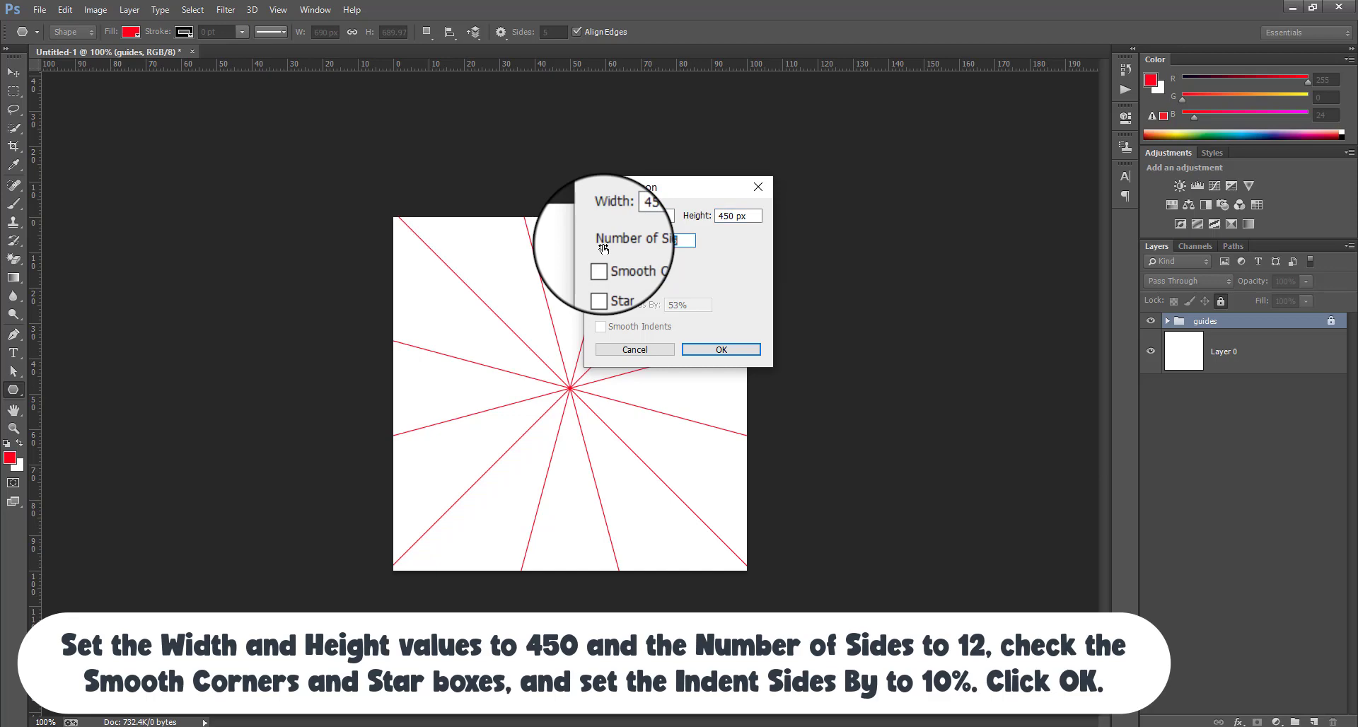
pyautogui.click(603, 264)
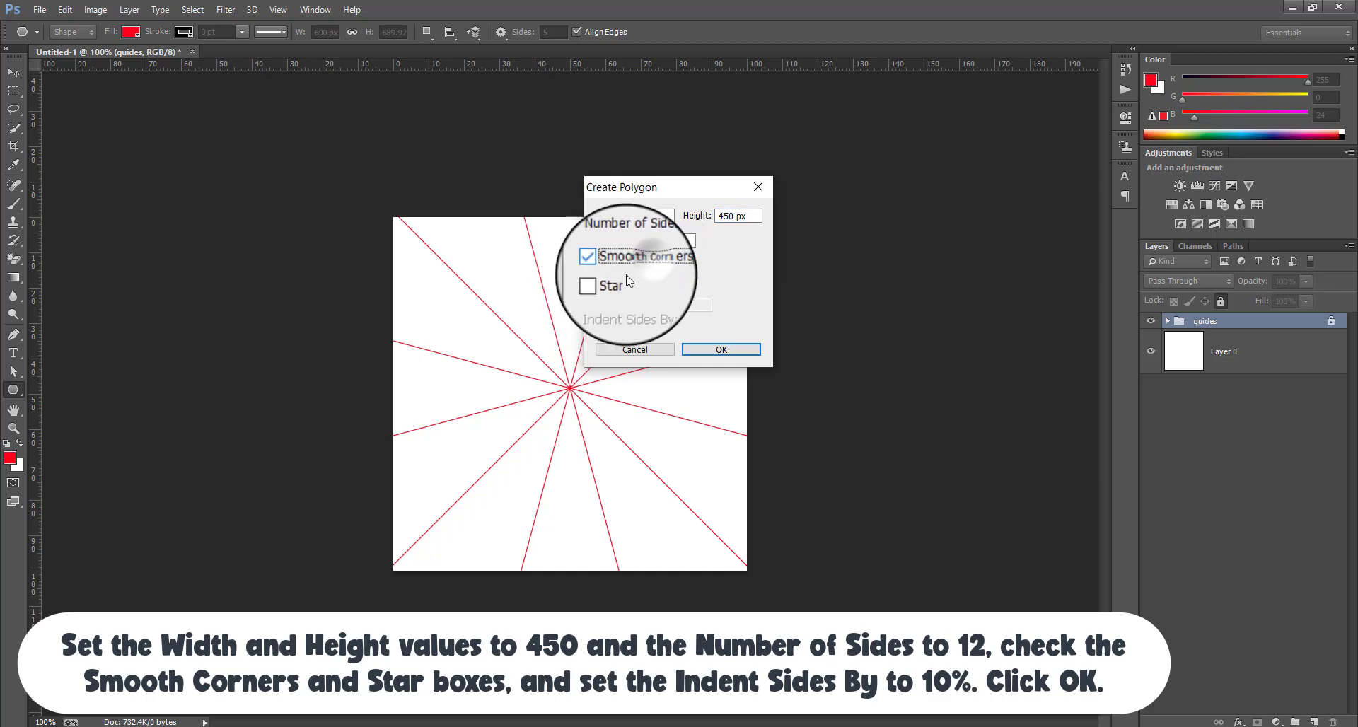
pyautogui.click(603, 282)
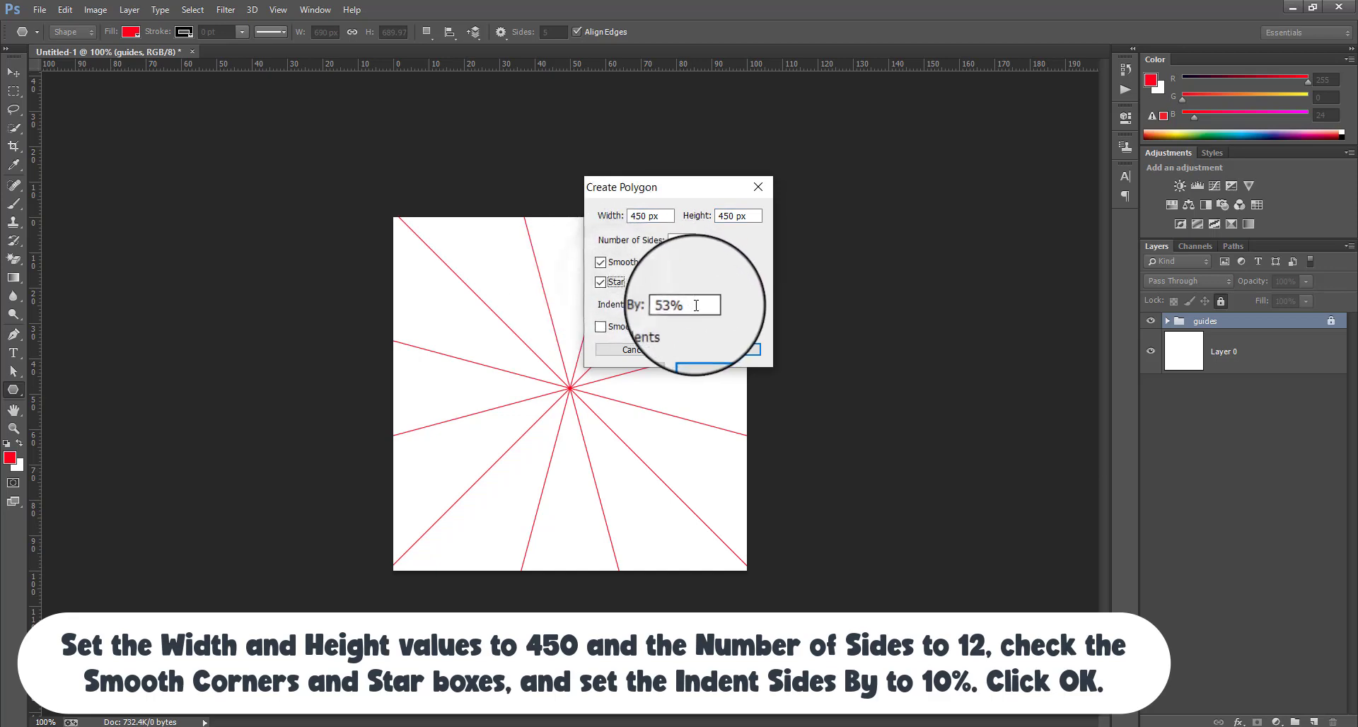
pyautogui.doubleClick(680, 305)
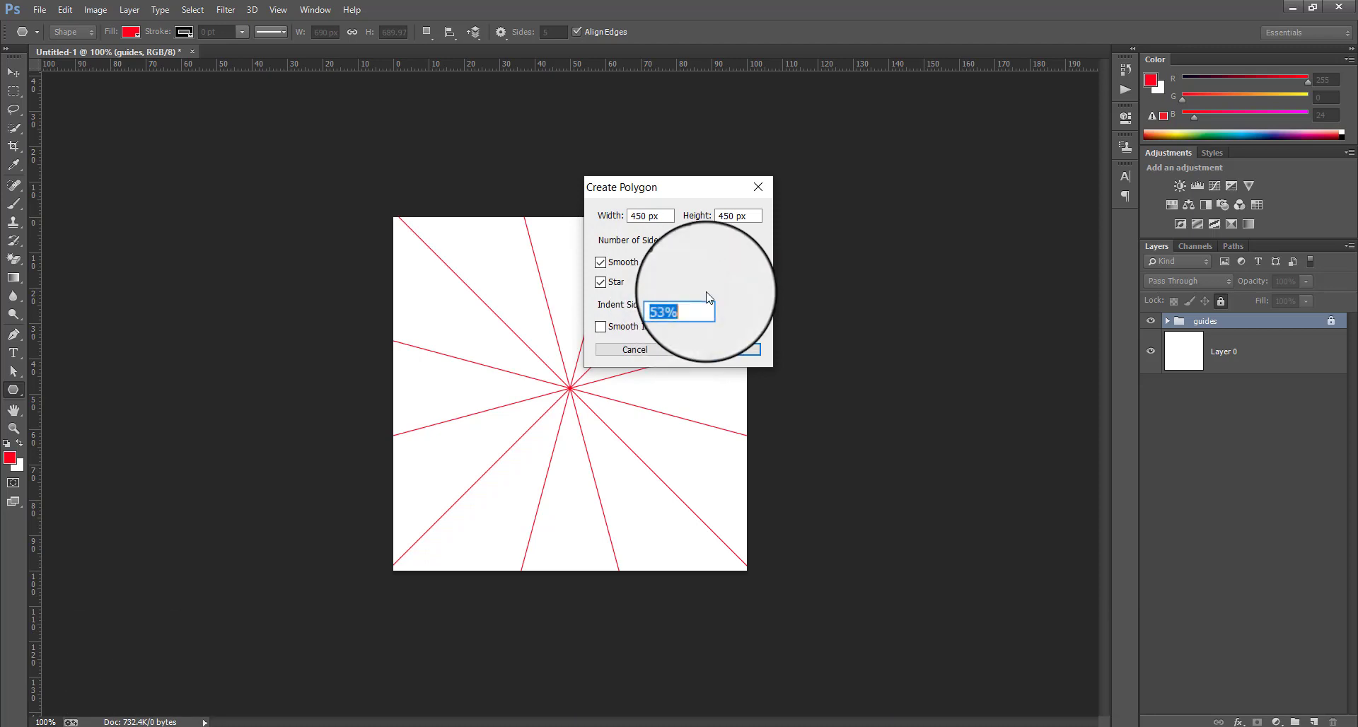
pyautogui.write('10')
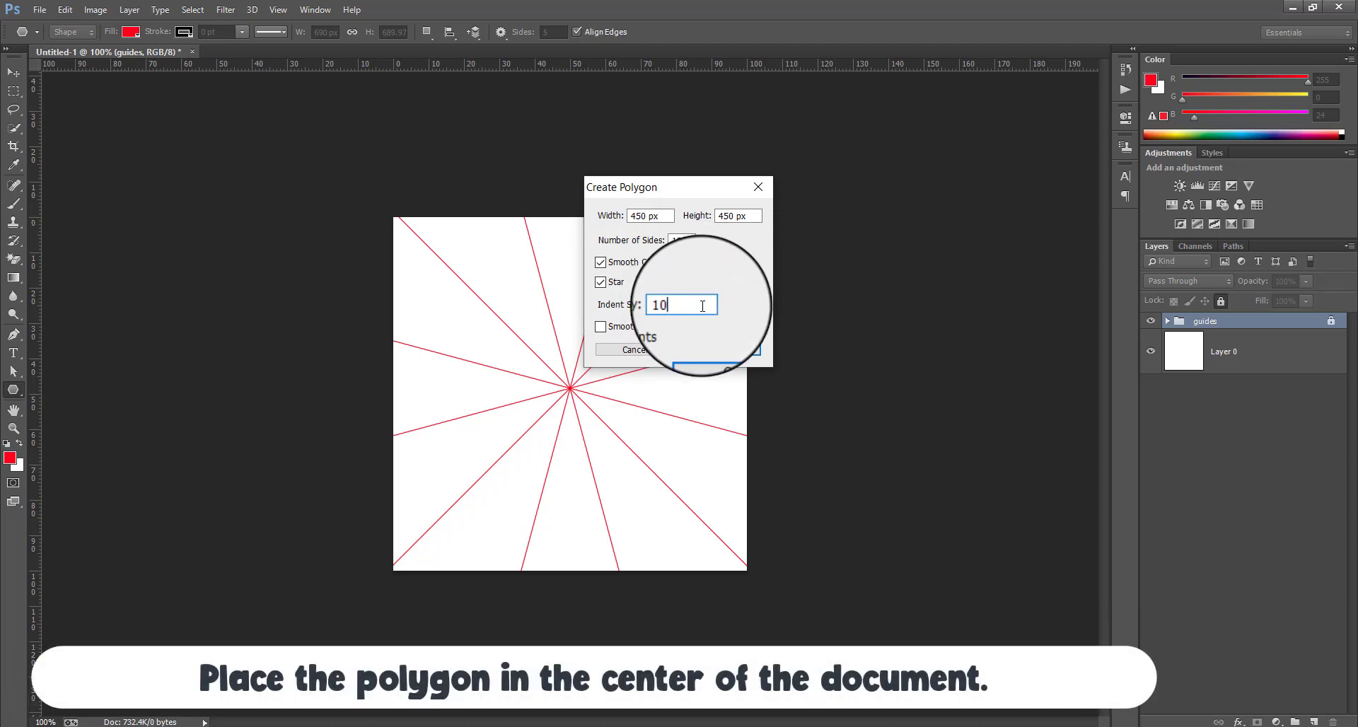
pyautogui.click(725, 351)
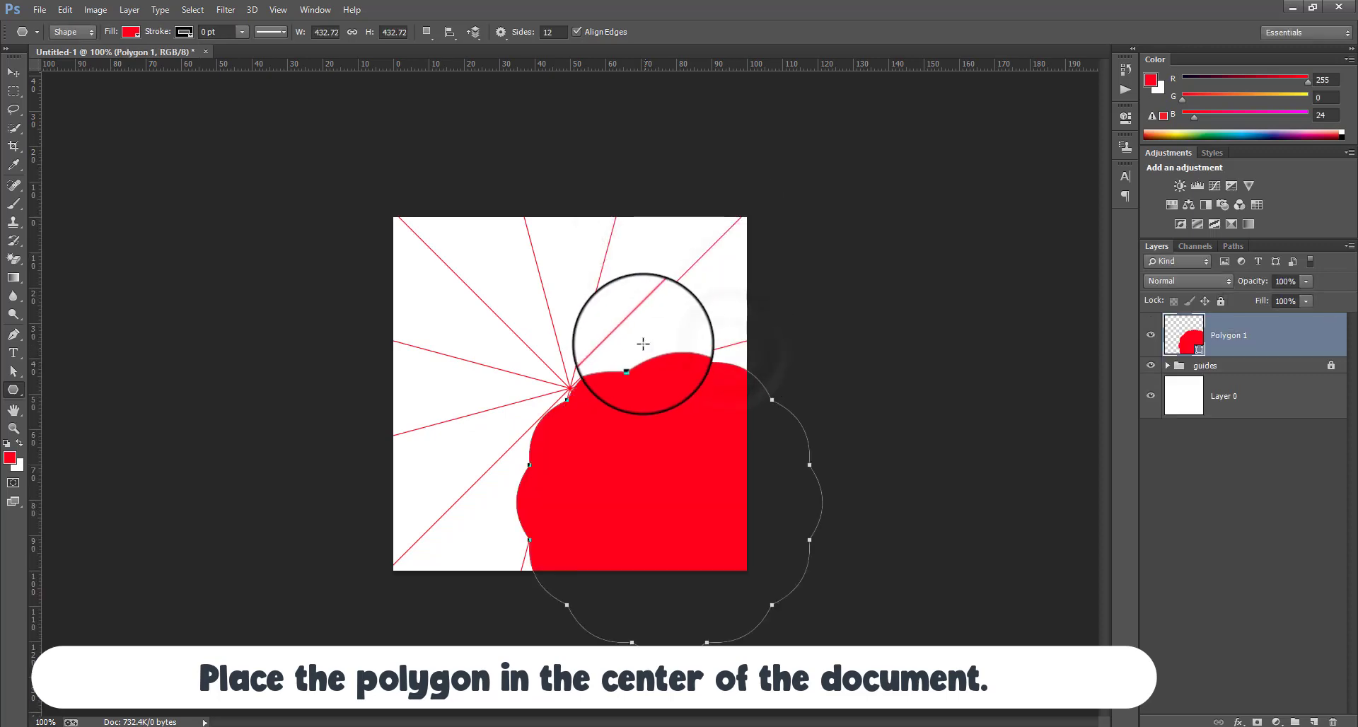
# Change the fill color of the new polygon shape to black.
pyautogui.doubleClick(1196, 340)
pyautogui.moveTo(976, 357); pyautogui.dragTo(1015, 409)
pyautogui.click(1207, 222)
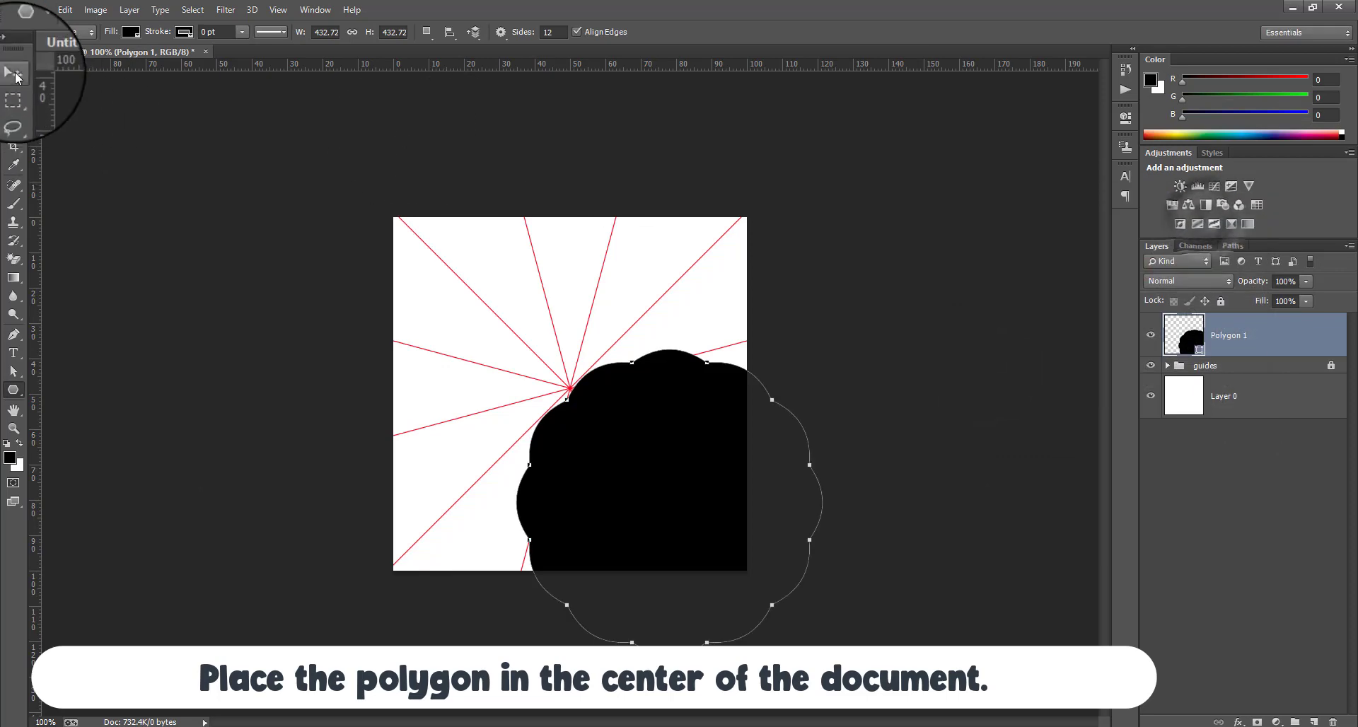
# Center the polygon vertically and horizontally in the document by aligning it to a whole-canvas selection, and clear the selection.
pyautogui.click(13, 72)
pyautogui.hotkey('ctrl', 'a')
pyautogui.click(316, 33)
pyautogui.click(377, 33)
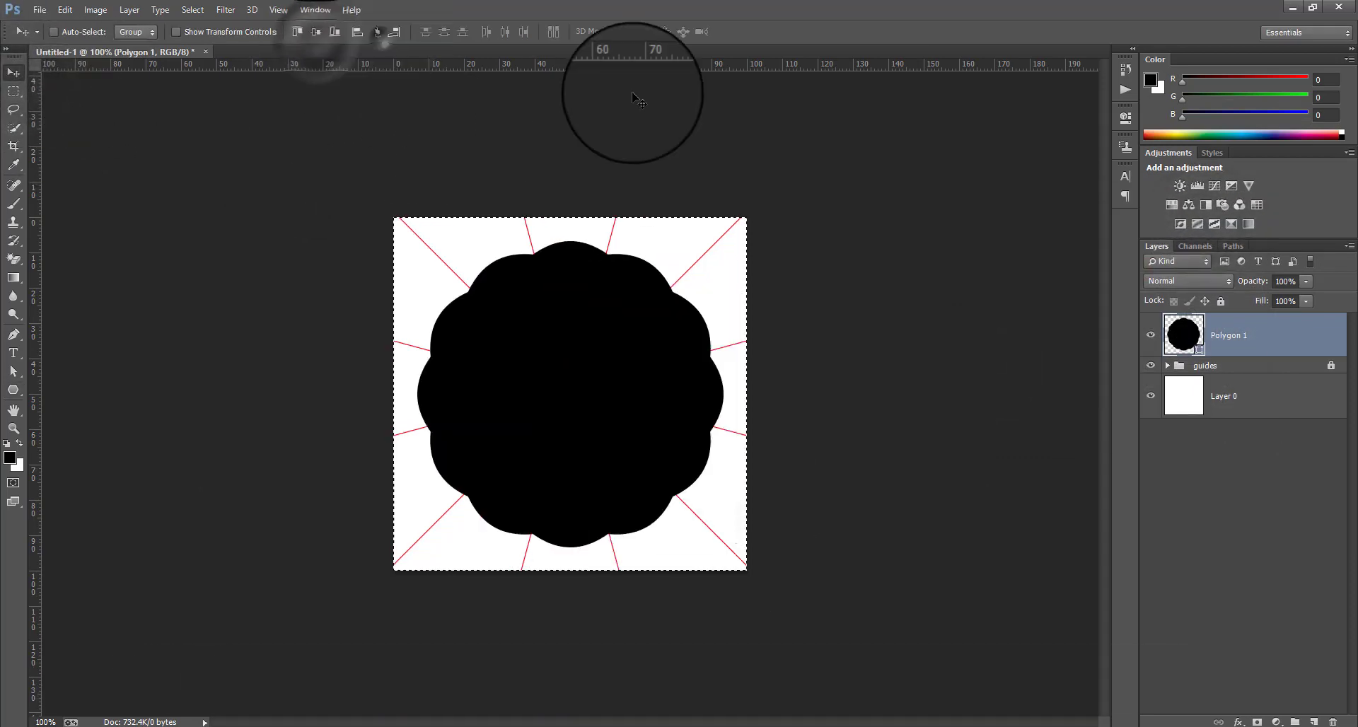
pyautogui.hotkey('ctrl', 'd')
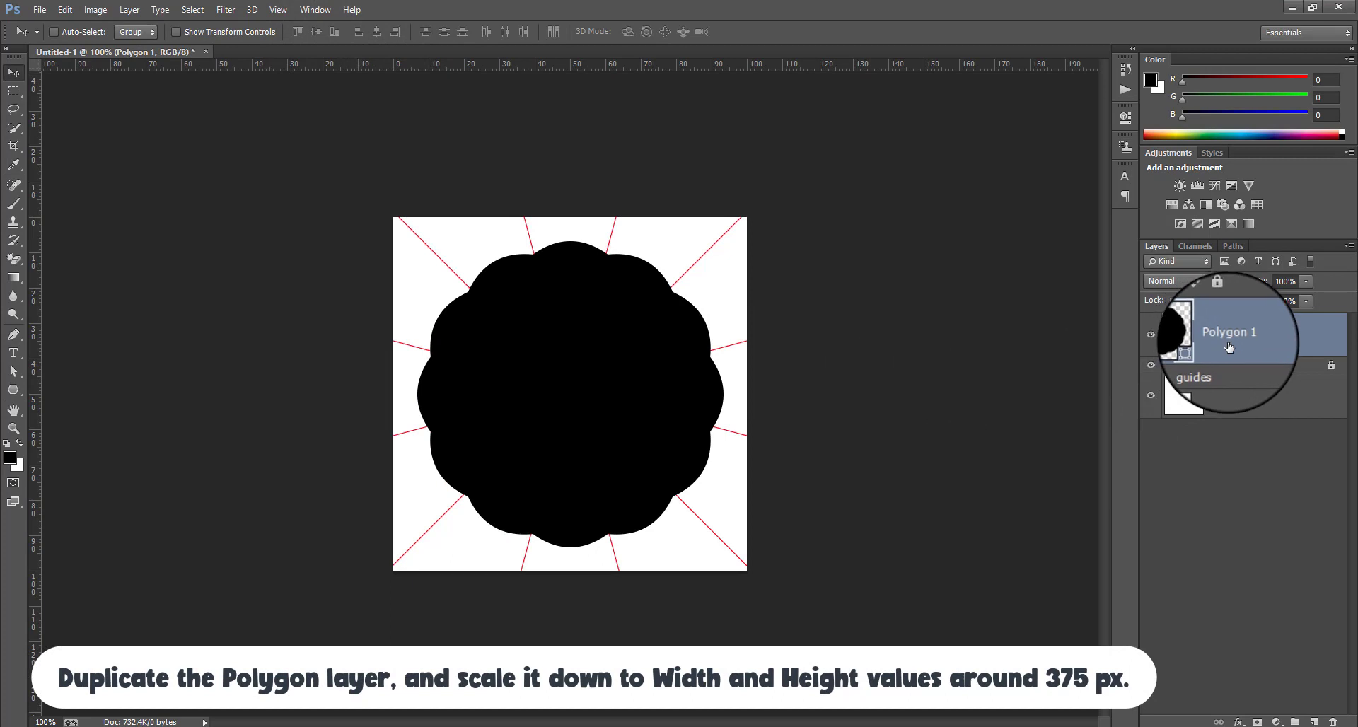
# Duplicate the Polygon 1 layer and scale the original proportionally from its center to 375 px wide and high.
pyautogui.hotkey('ctrl', 'j')
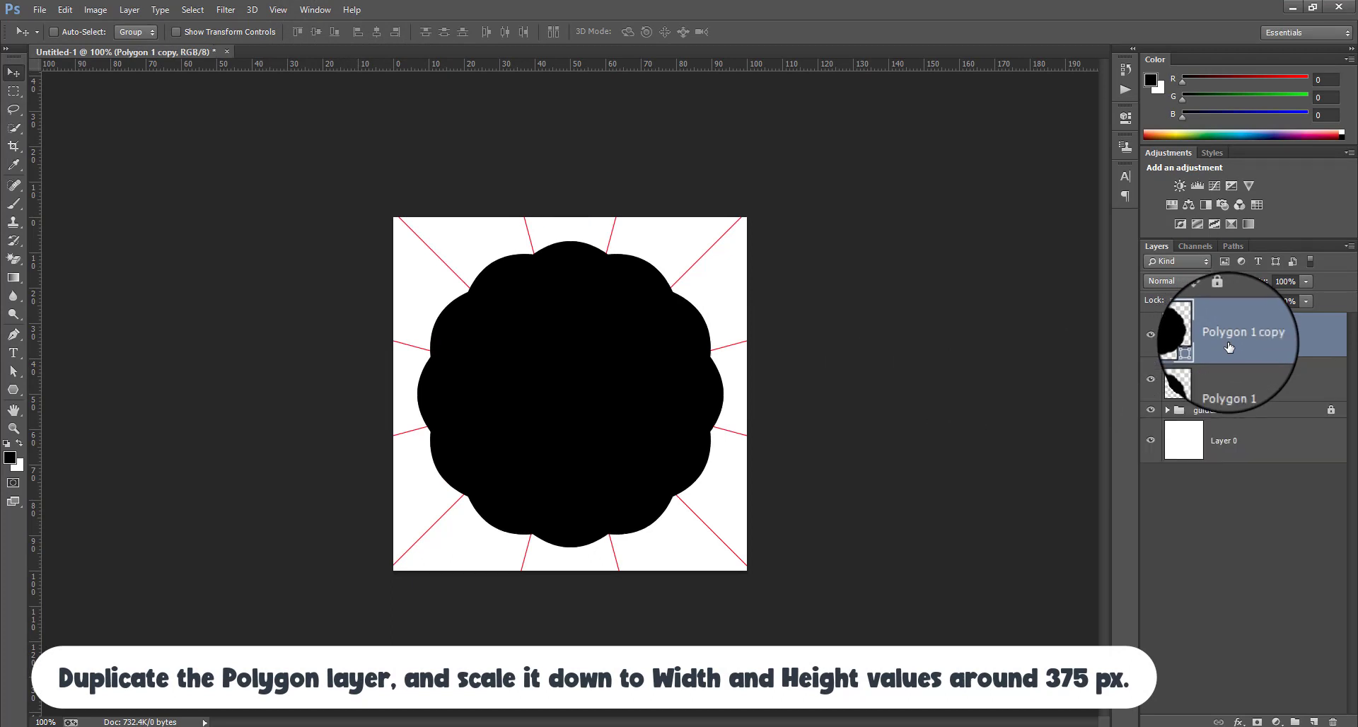
pyautogui.click(1234, 388)
pyautogui.hotkey('ctrl', 't')
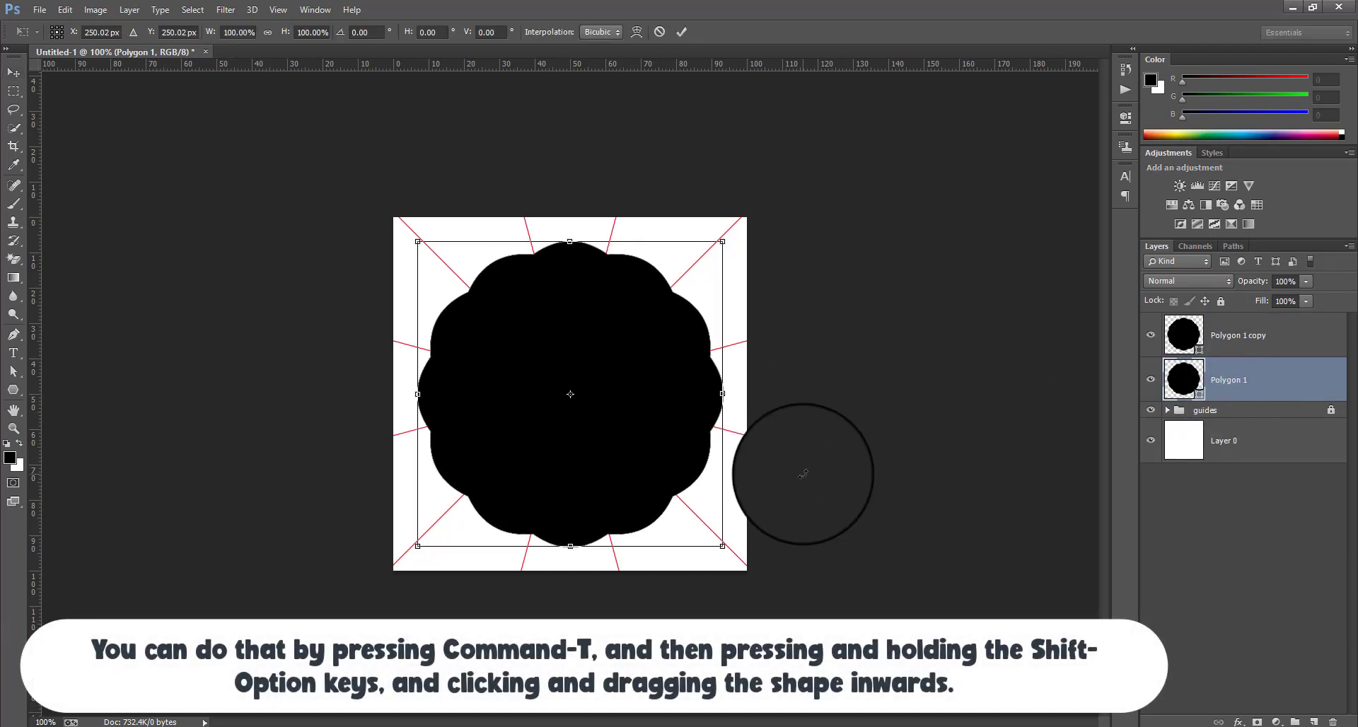
pyautogui.moveTo(722, 546)
pyautogui.mouseDown()
pyautogui.moveTo(732, 557)
pyautogui.moveTo(722, 546)
pyautogui.mouseUp()
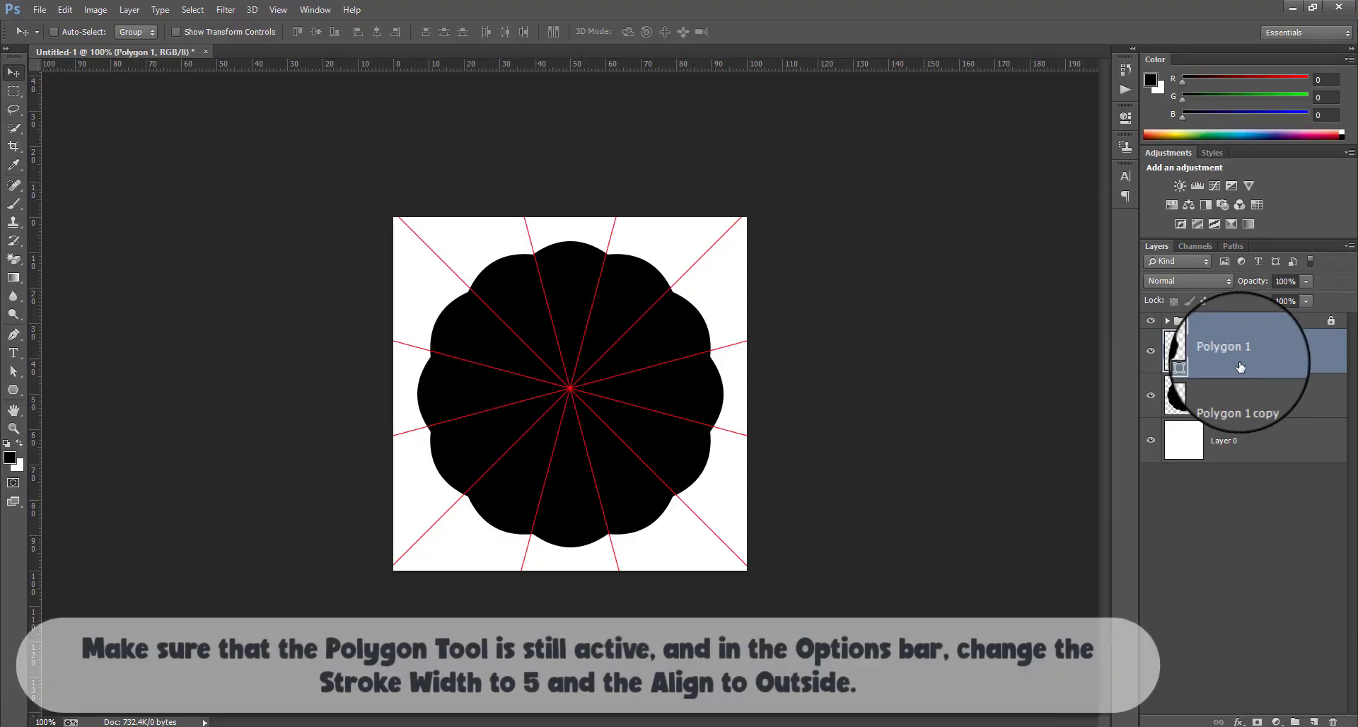
# Align the smaller polygon's stroke to the outside and set its stroke width to 5 pt.
pyautogui.click(13, 389)
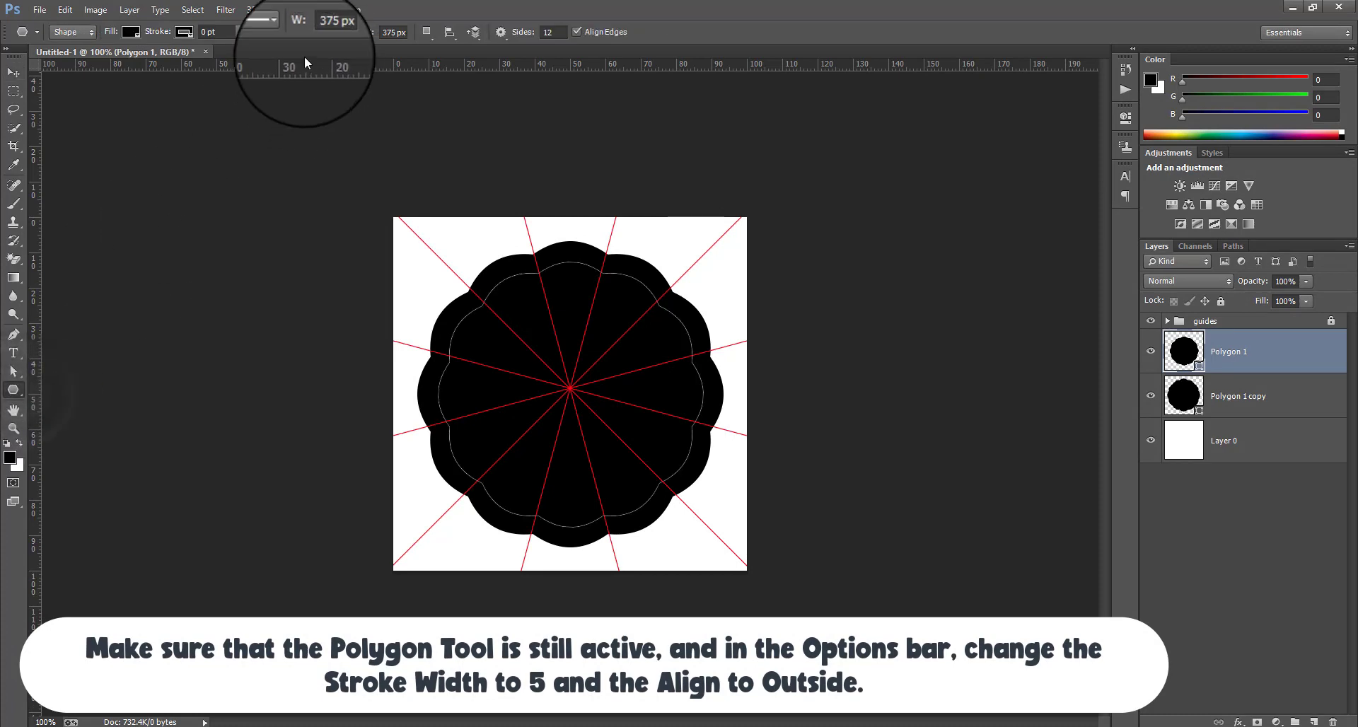
pyautogui.click(270, 32)
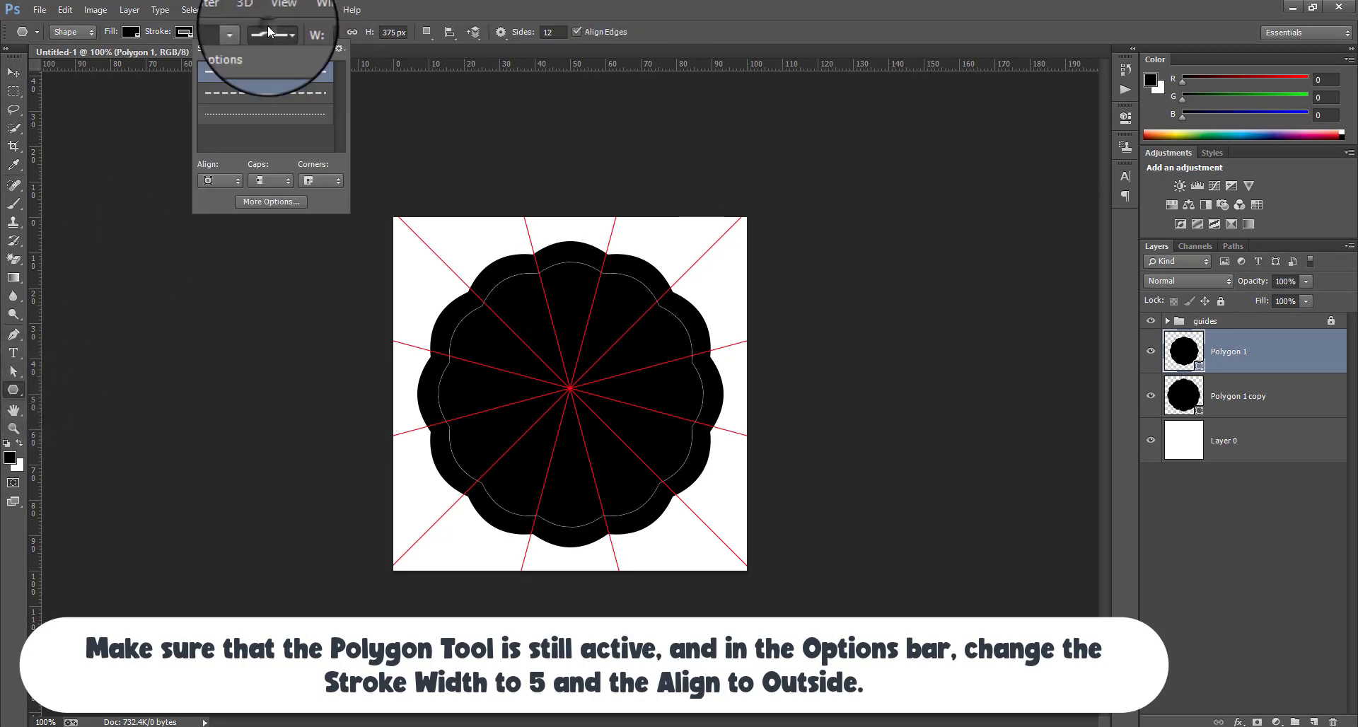
pyautogui.click(228, 179)
pyautogui.click(220, 222)
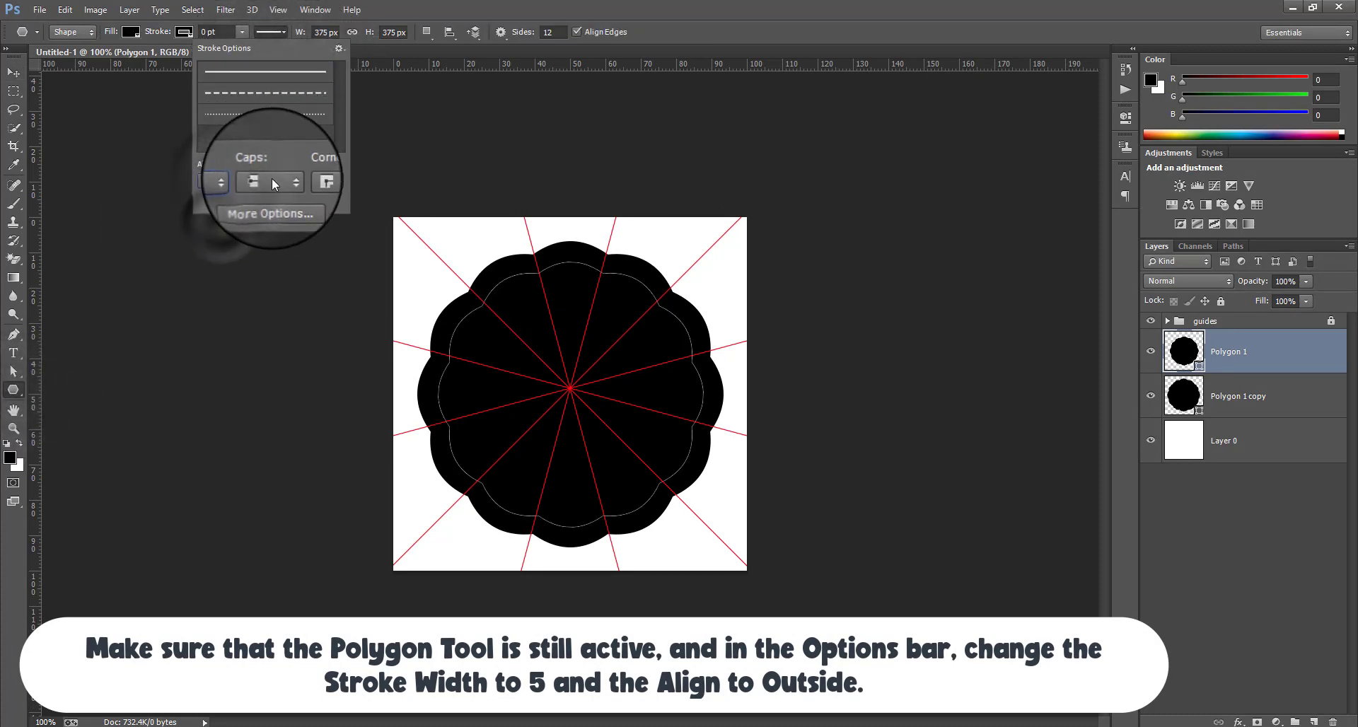
pyautogui.click(205, 31)
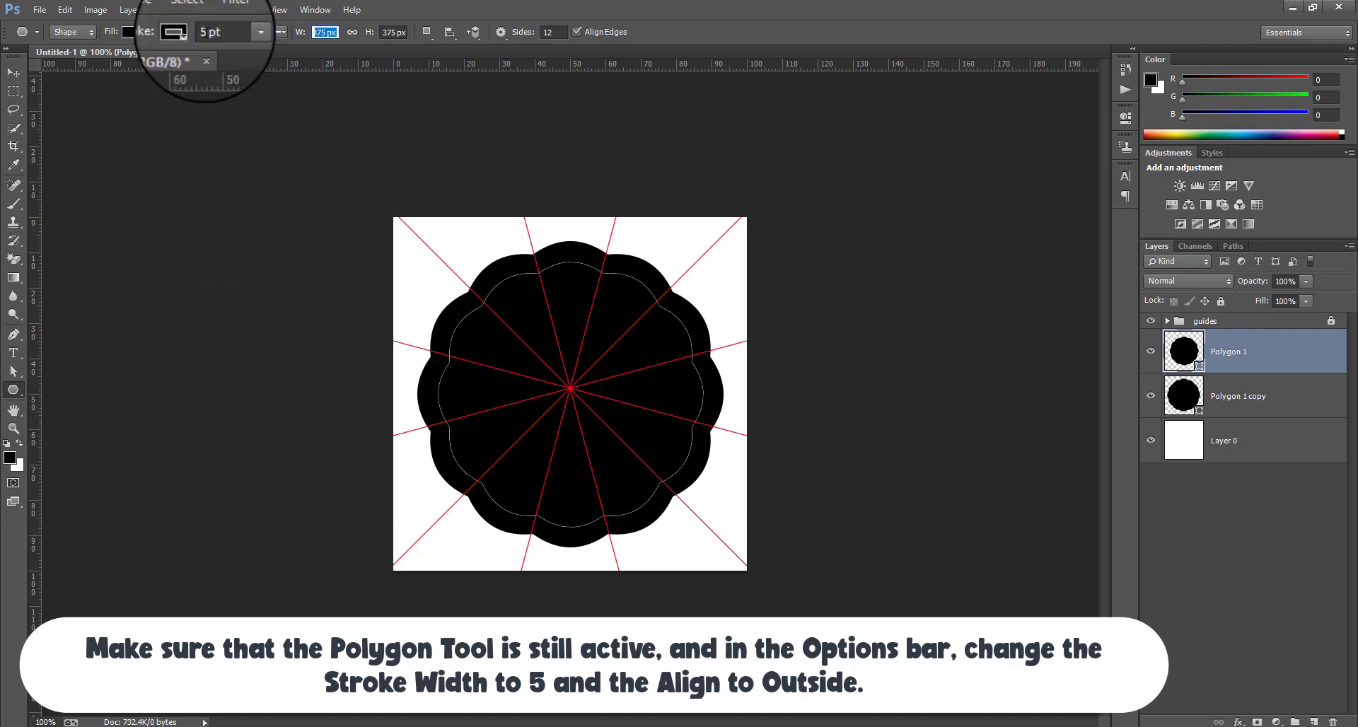
# Set the smaller polygon's stroke width to 5 px and its stroke color to white.
pyautogui.hotkey('ctrl', '+')
pyautogui.hotkey('ctrl', '+')
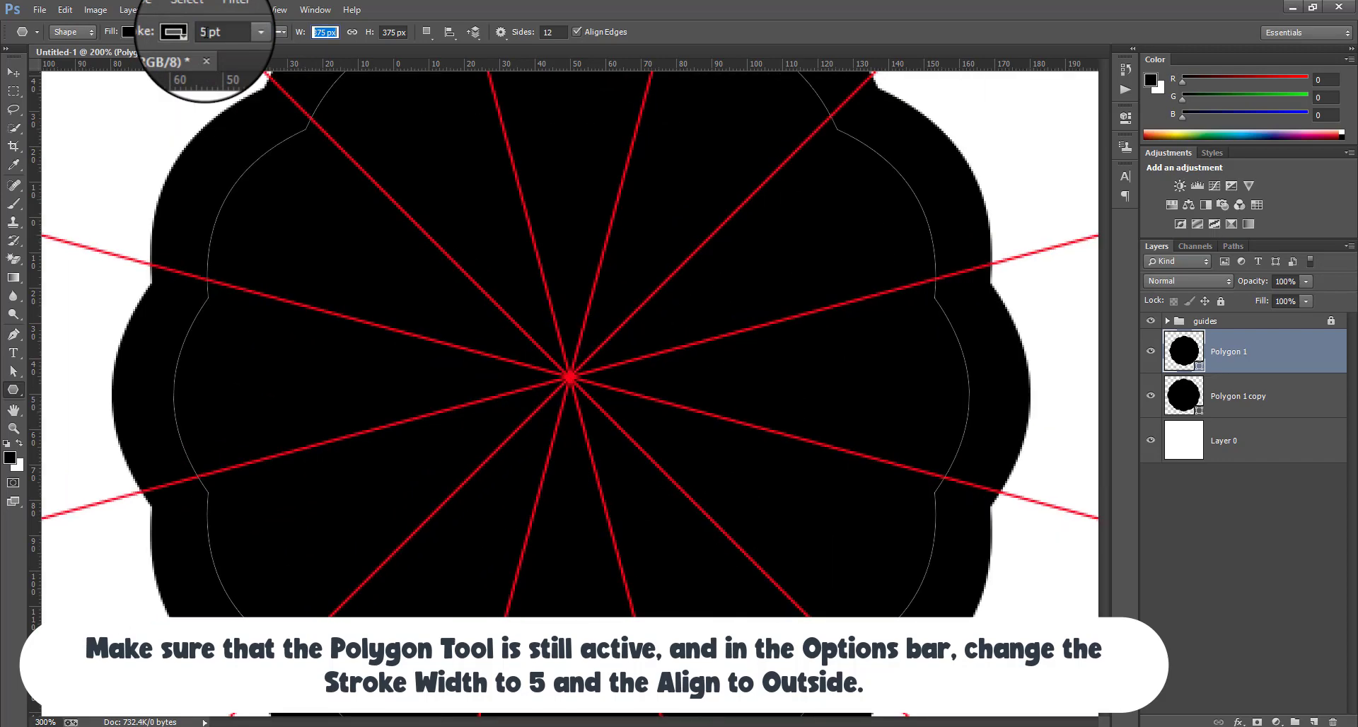
pyautogui.hotkey('ctrl', '0')
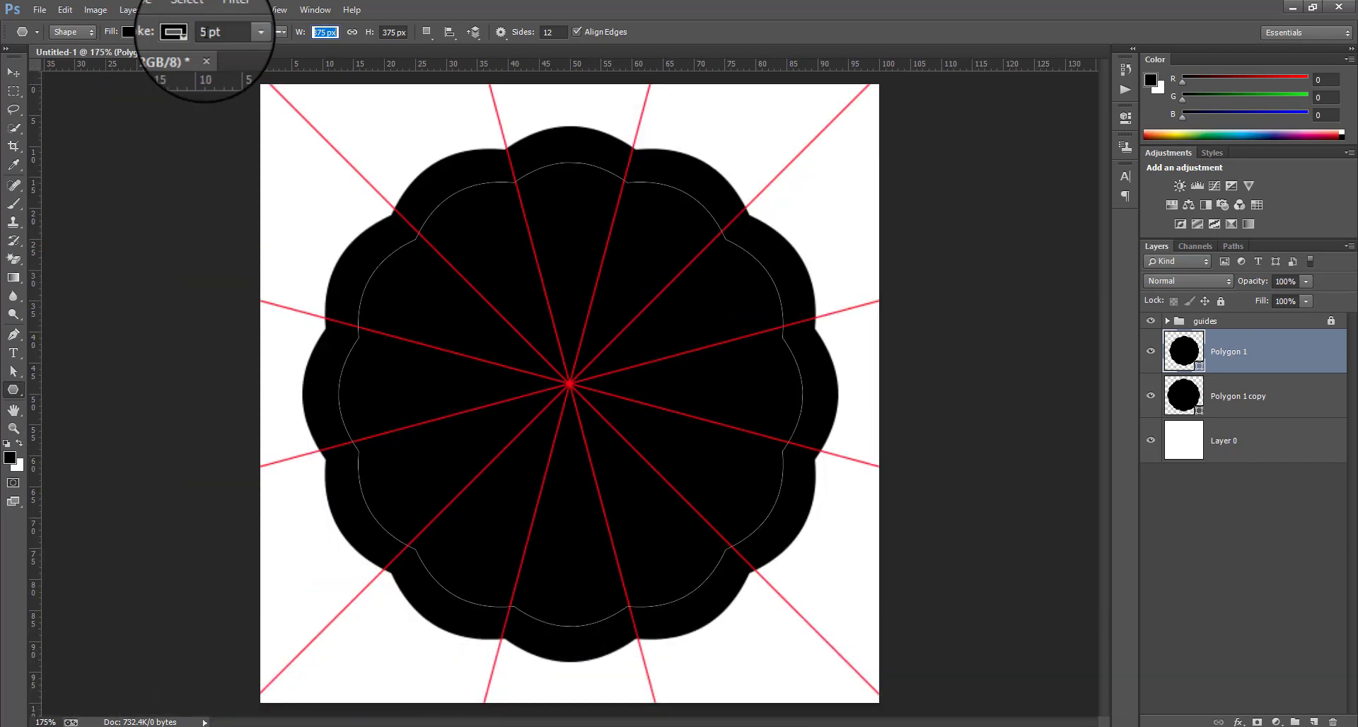
pyautogui.hotkey('ctrl', 'a')
pyautogui.press('Return')
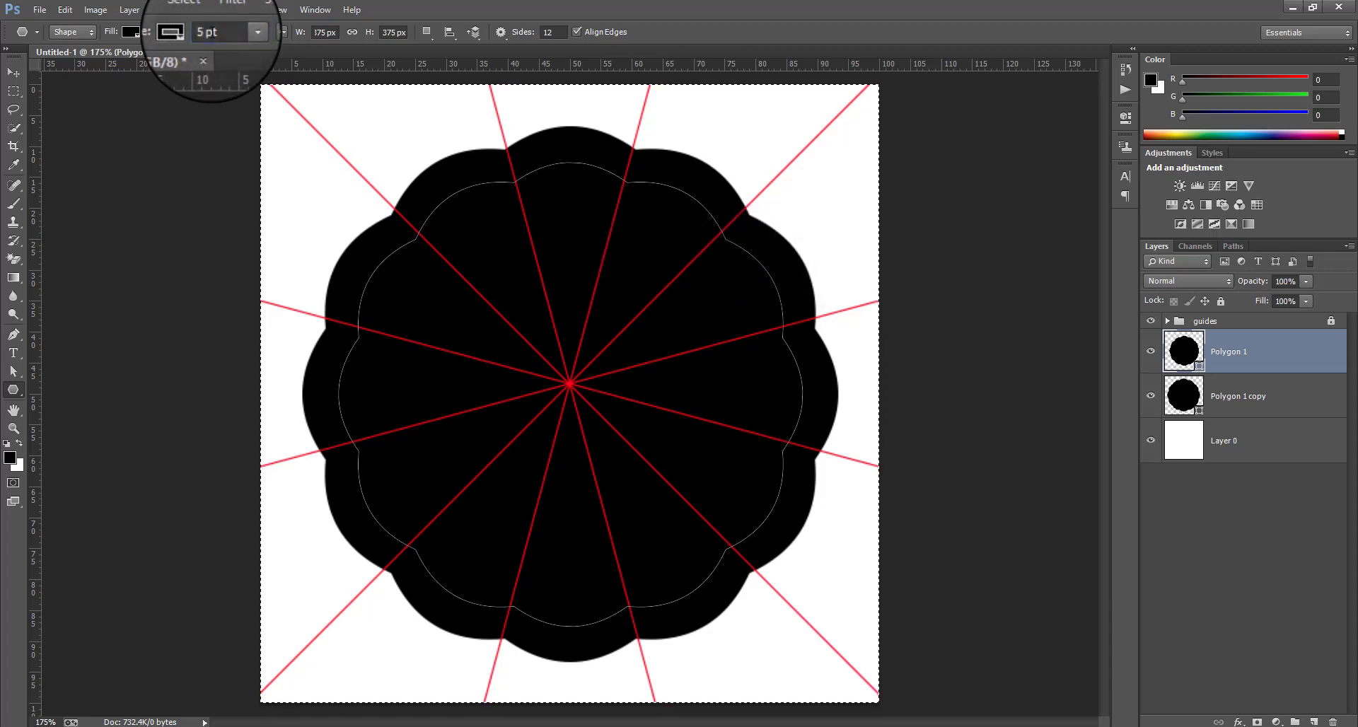
pyautogui.click(216, 32)
pyautogui.moveTo(216, 33); pyautogui.dragTo(192, 33)
pyautogui.write('5')
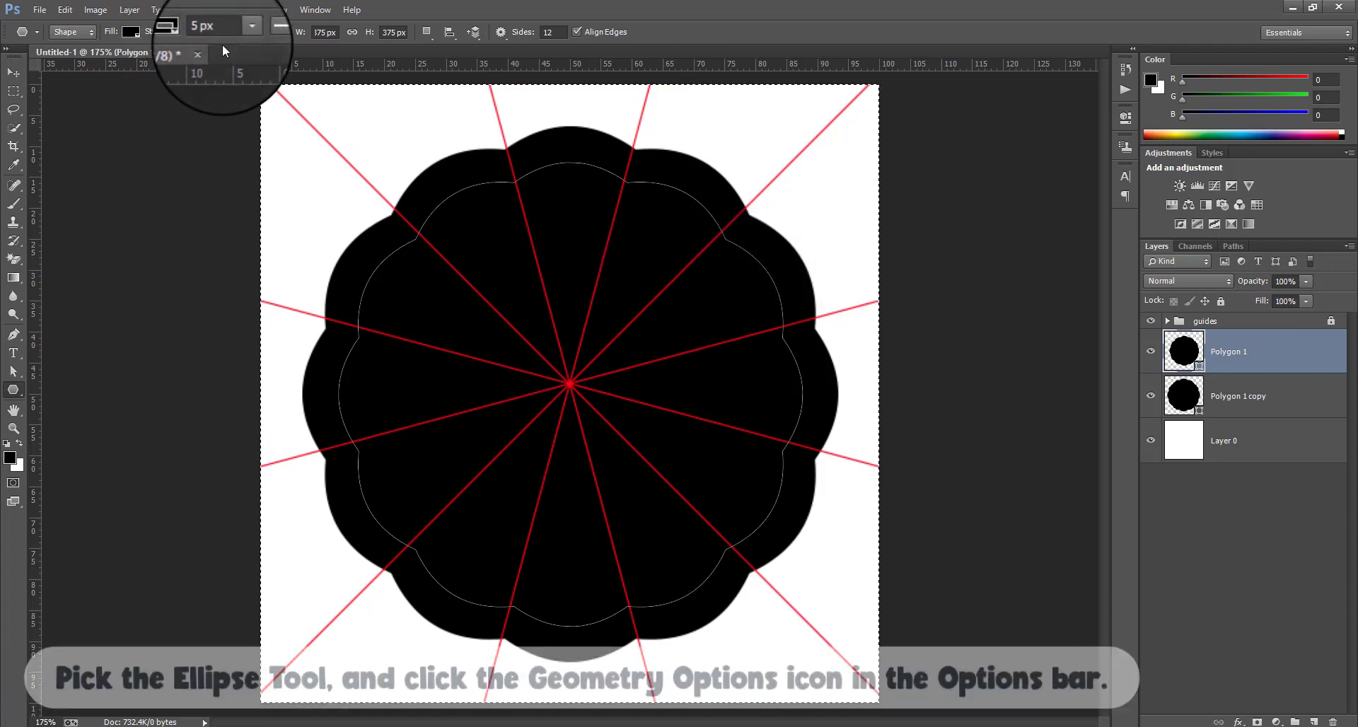
pyautogui.click(183, 32)
pyautogui.click(121, 103)
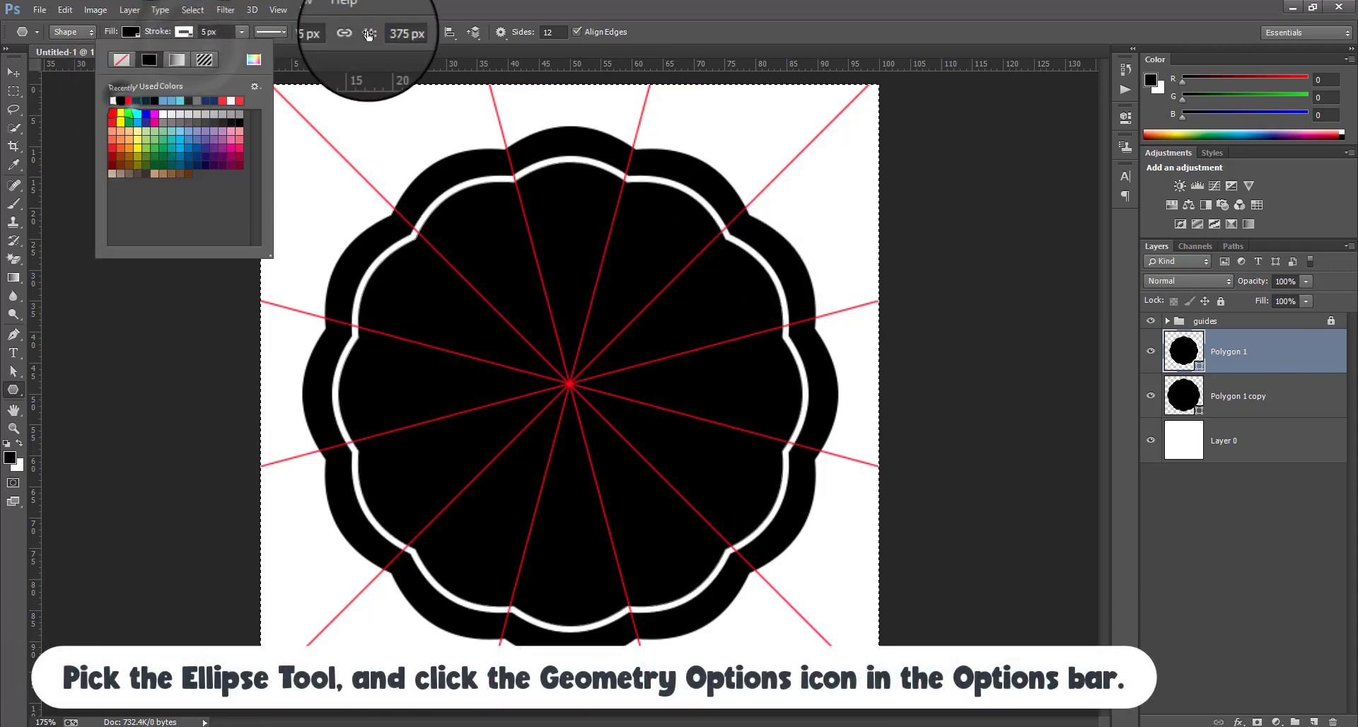
pyautogui.click(396, 12)
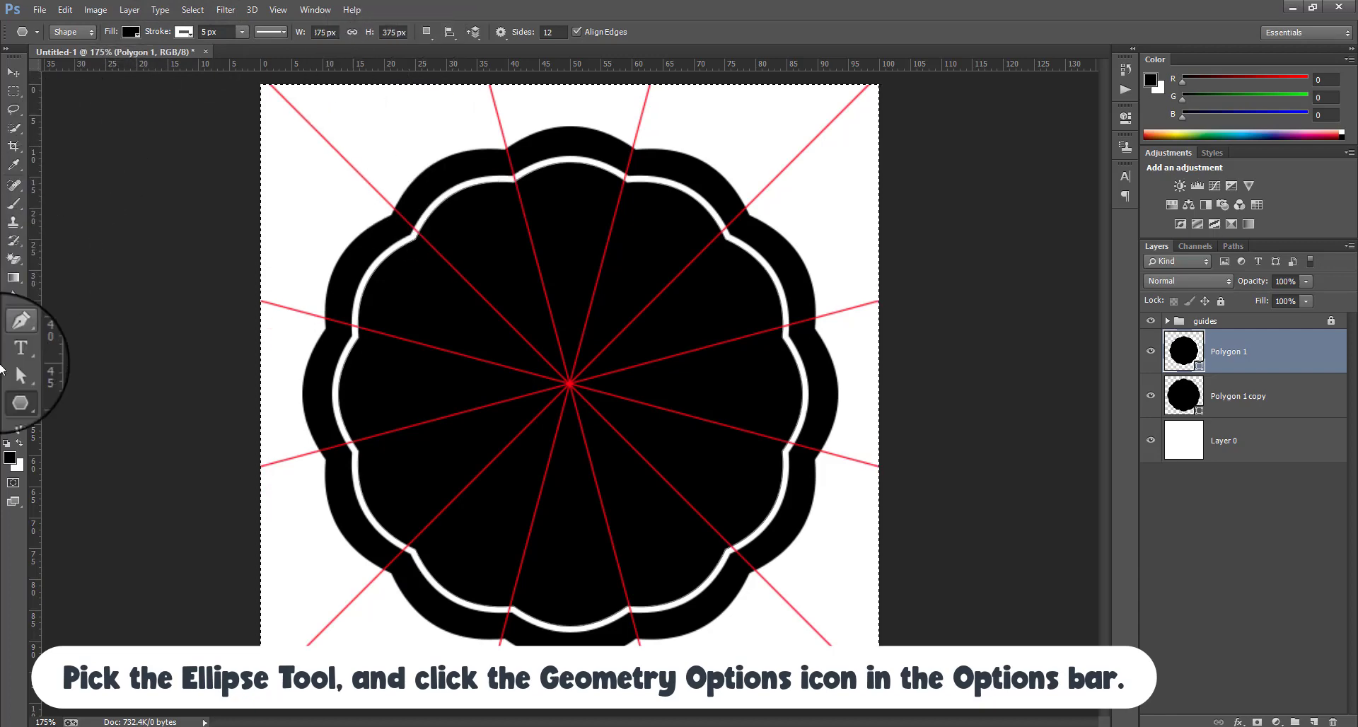
# Set up the Ellipse tool to draw at a fixed size of 14 × 14 px from the center.
pyautogui.click(14, 390)
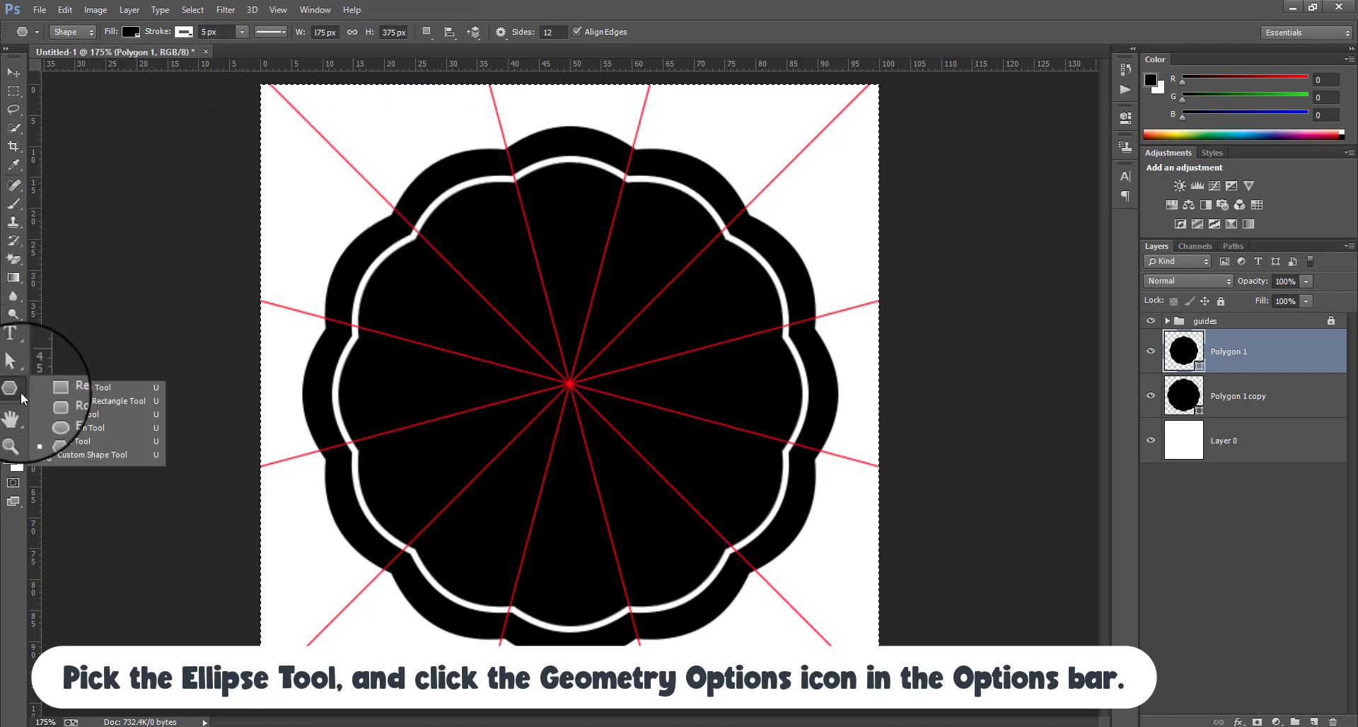
pyautogui.click(83, 416)
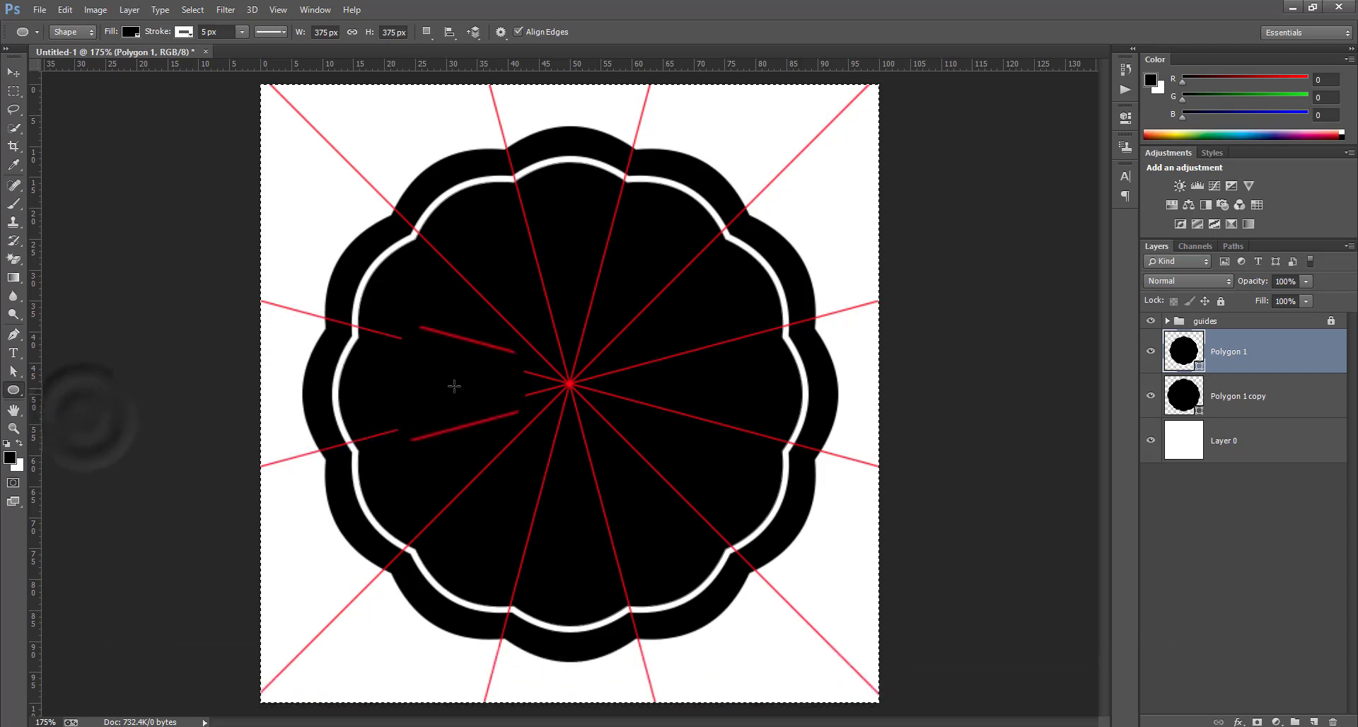
pyautogui.click(500, 32)
pyautogui.click(460, 80)
pyautogui.click(505, 81)
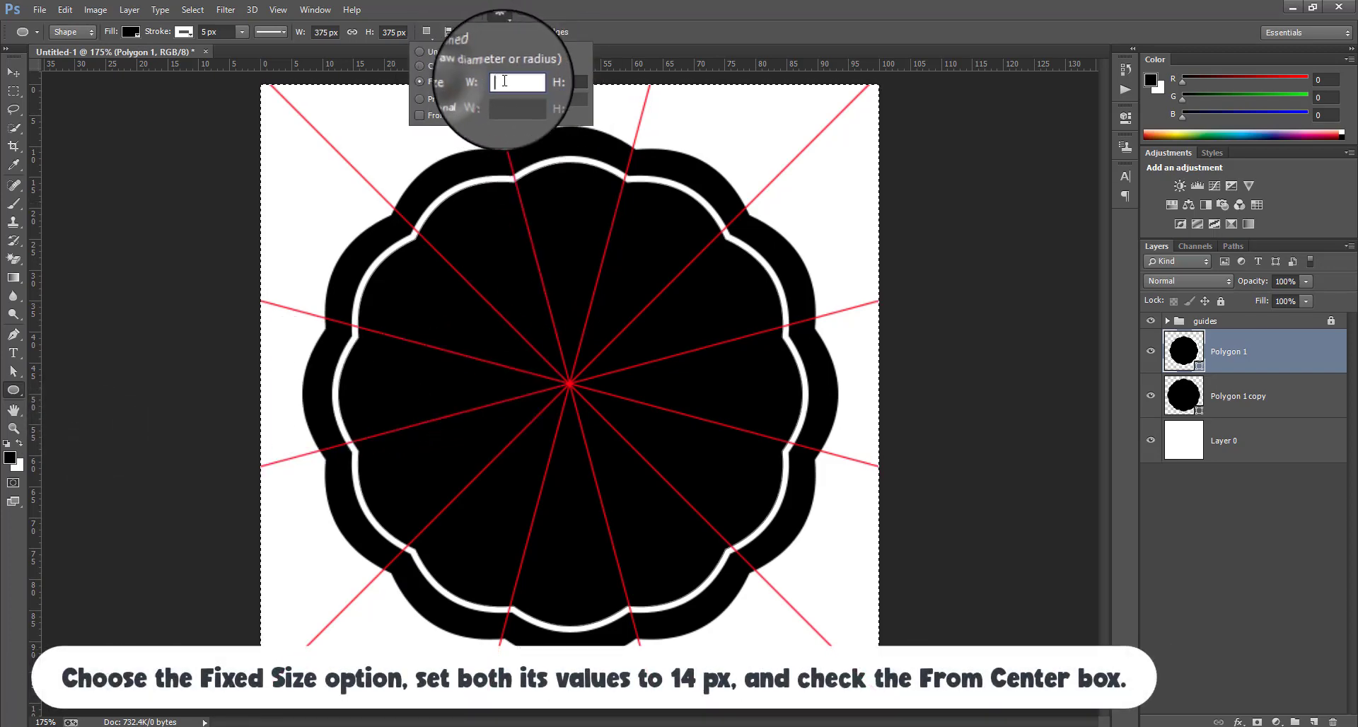
pyautogui.click(466, 115)
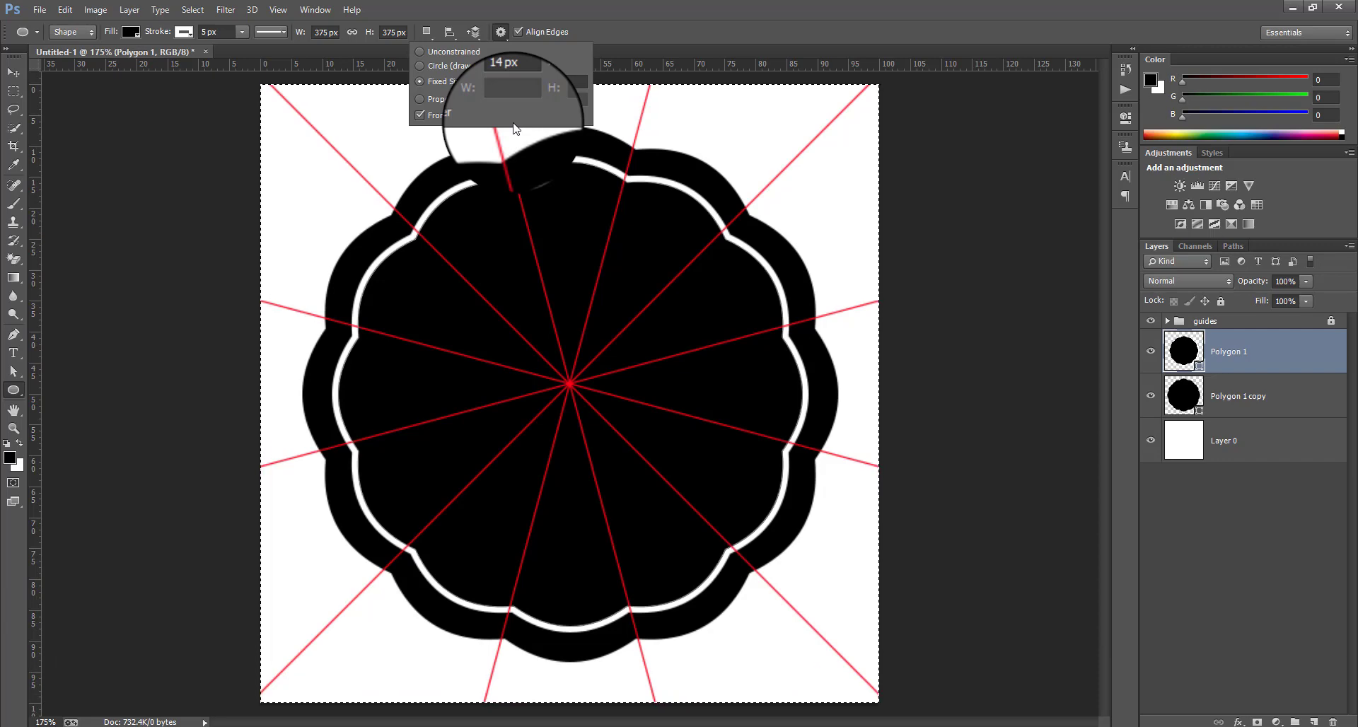
pyautogui.click(641, 77)
# Draw a 14 px circle at the top center of the document, between the edges of the two polygons.
pyautogui.hotkey('ctrl', '+')
pyautogui.hotkey('ctrl', '+')
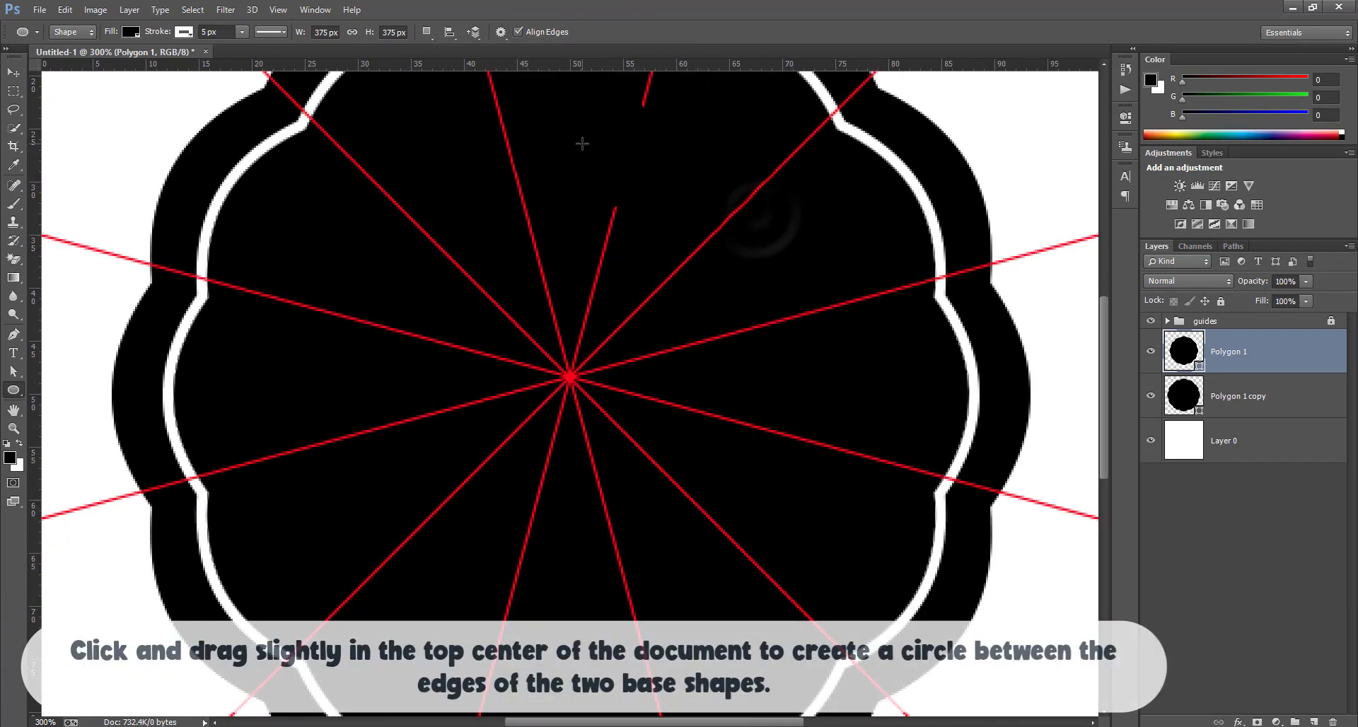
pyautogui.scroll(4, 582, 144)
pyautogui.moveTo(582, 144)
pyautogui.mouseDown()
pyautogui.moveTo(560, 203)
pyautogui.moveTo(573, 243)
pyautogui.mouseUp()
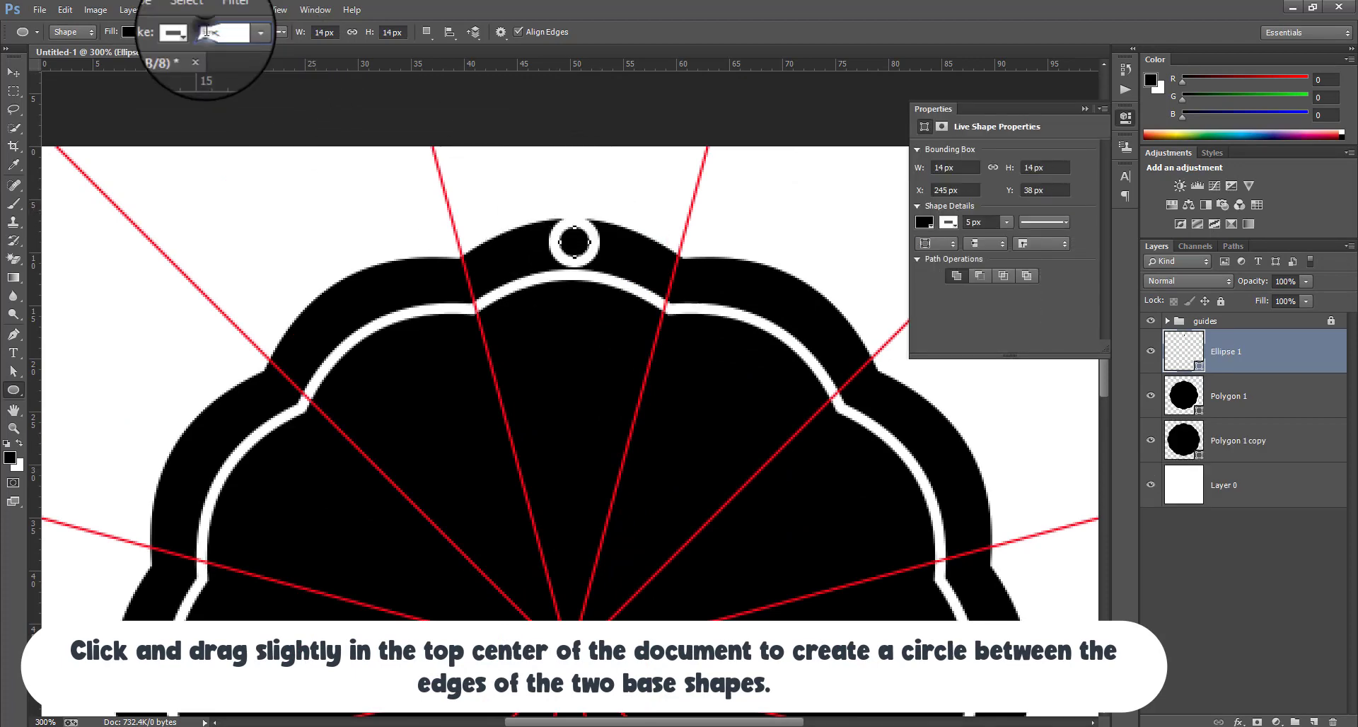
# Give the new circle a white fill and set its stroke width to 0.
pyautogui.click(131, 31)
pyautogui.click(78, 100)
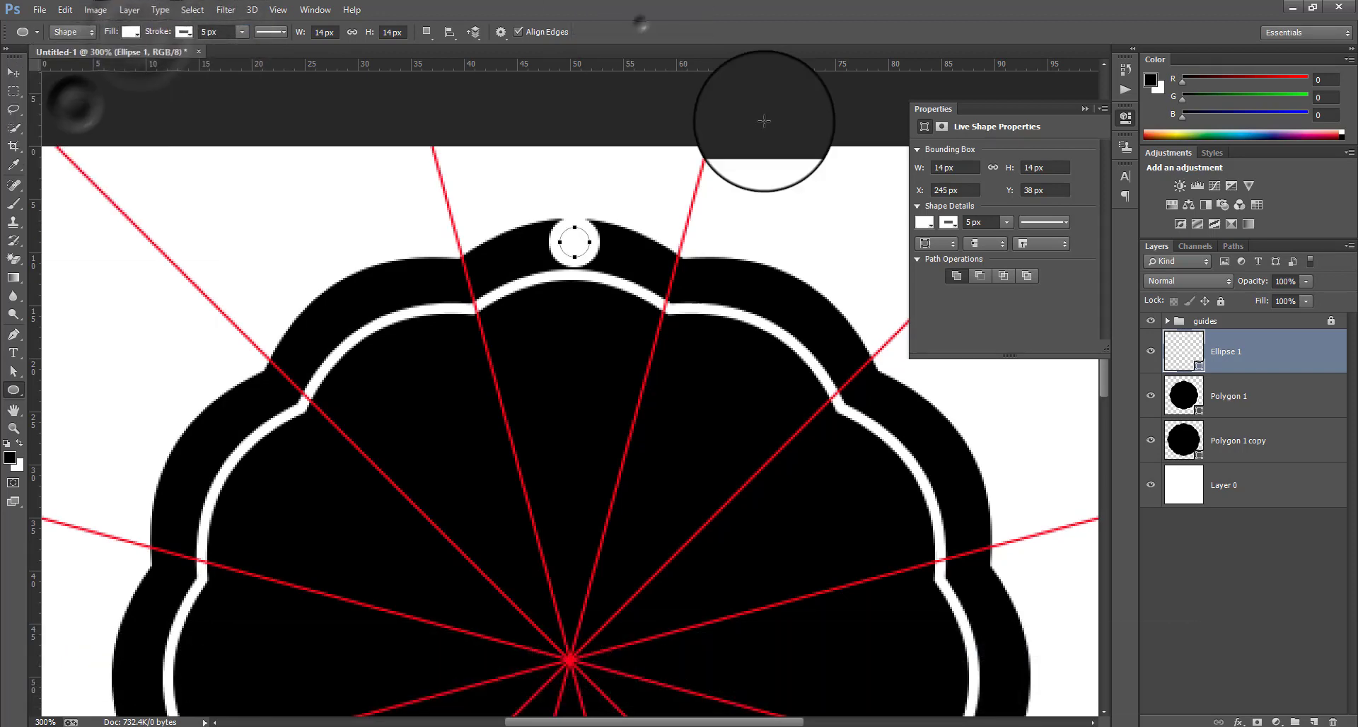
pyautogui.moveTo(240, 44); pyautogui.dragTo(227, 48)
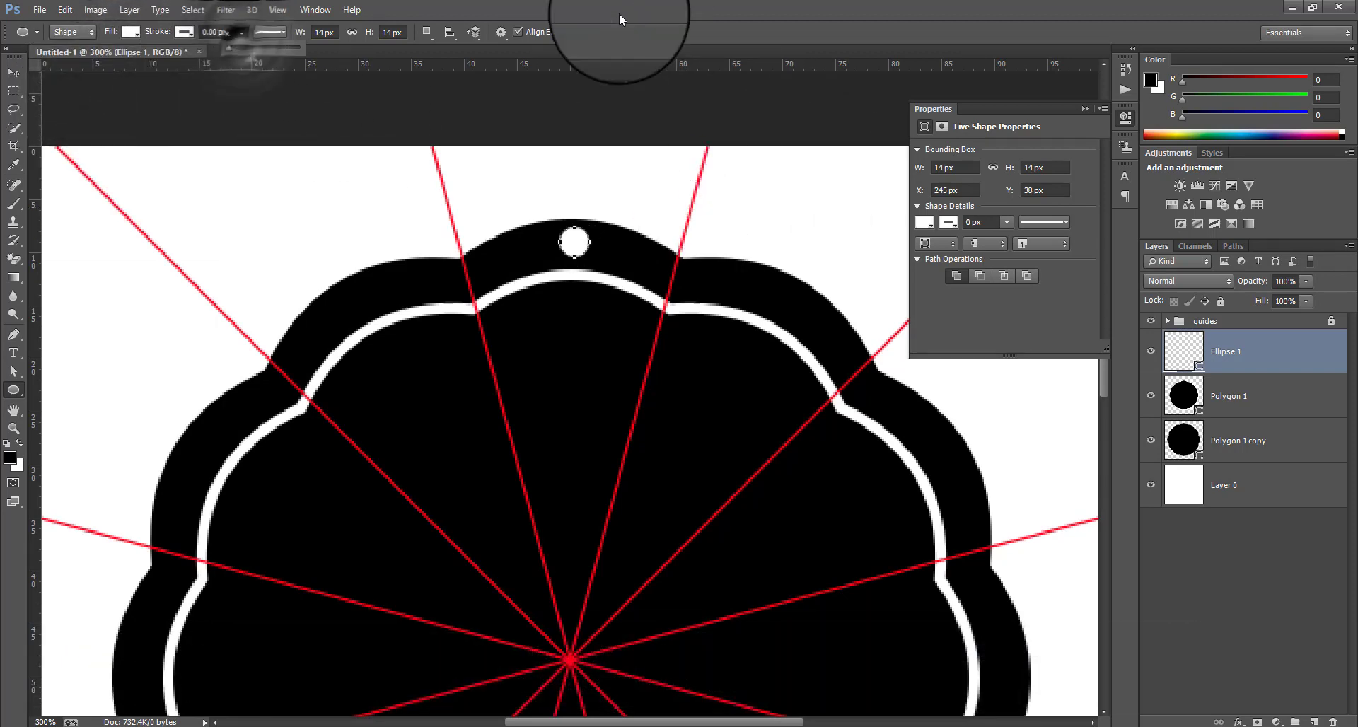
pyautogui.click(618, 13)
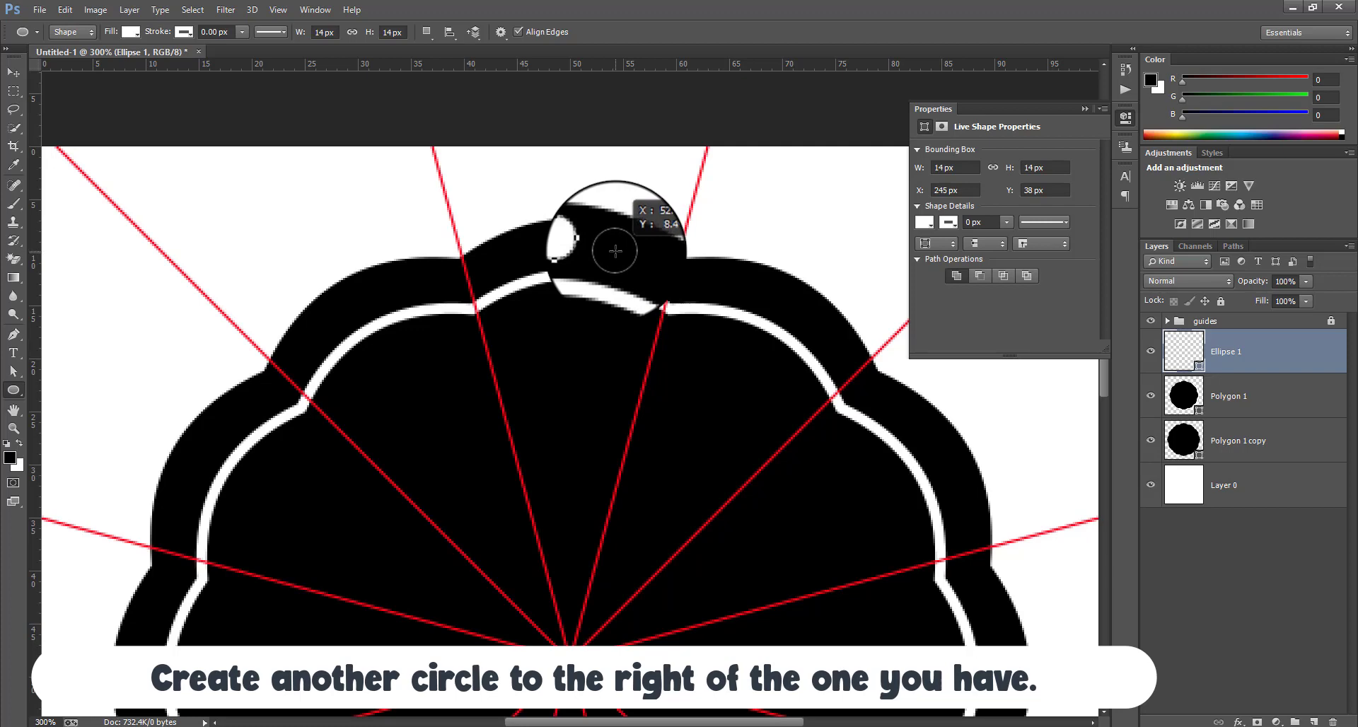
# Add two more 14 px circles to the right of the first, following the curve of the top scallop.
pyautogui.moveTo(615, 251); pyautogui.dragTo(630, 266)
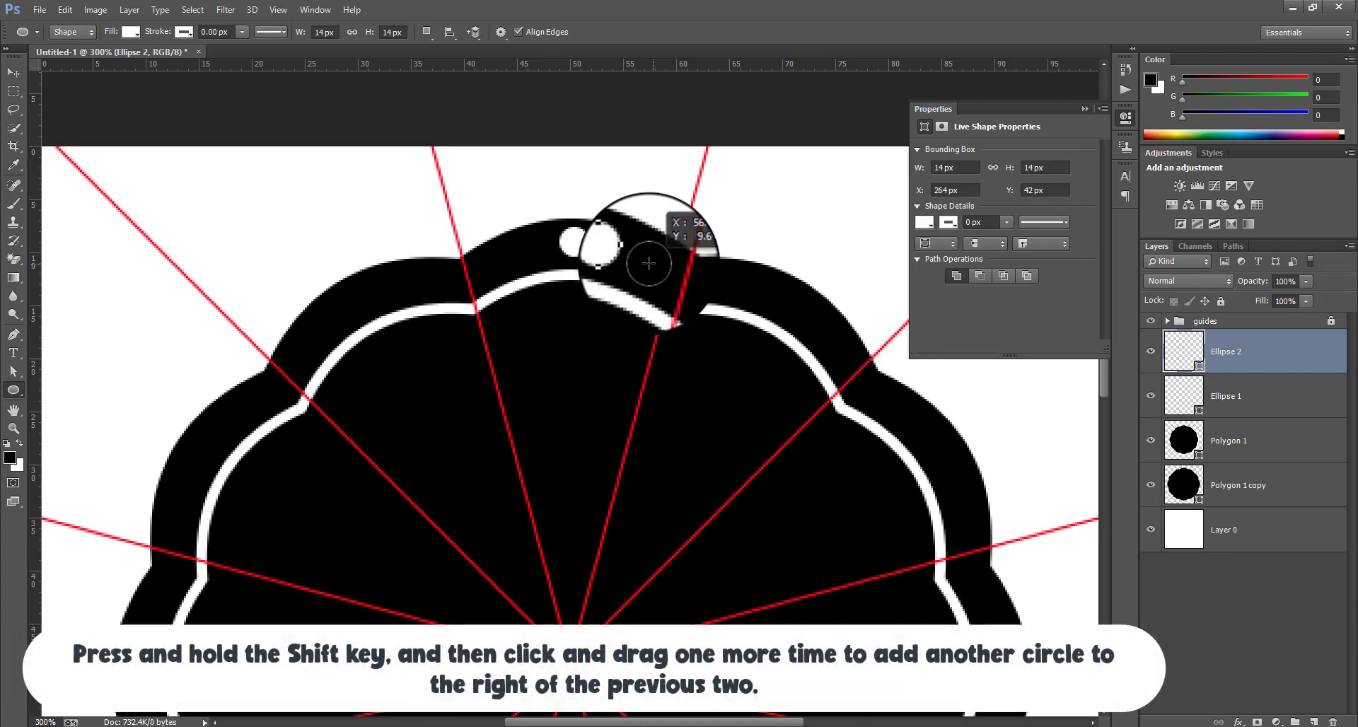
pyautogui.moveTo(649, 264); pyautogui.dragTo(664, 279)
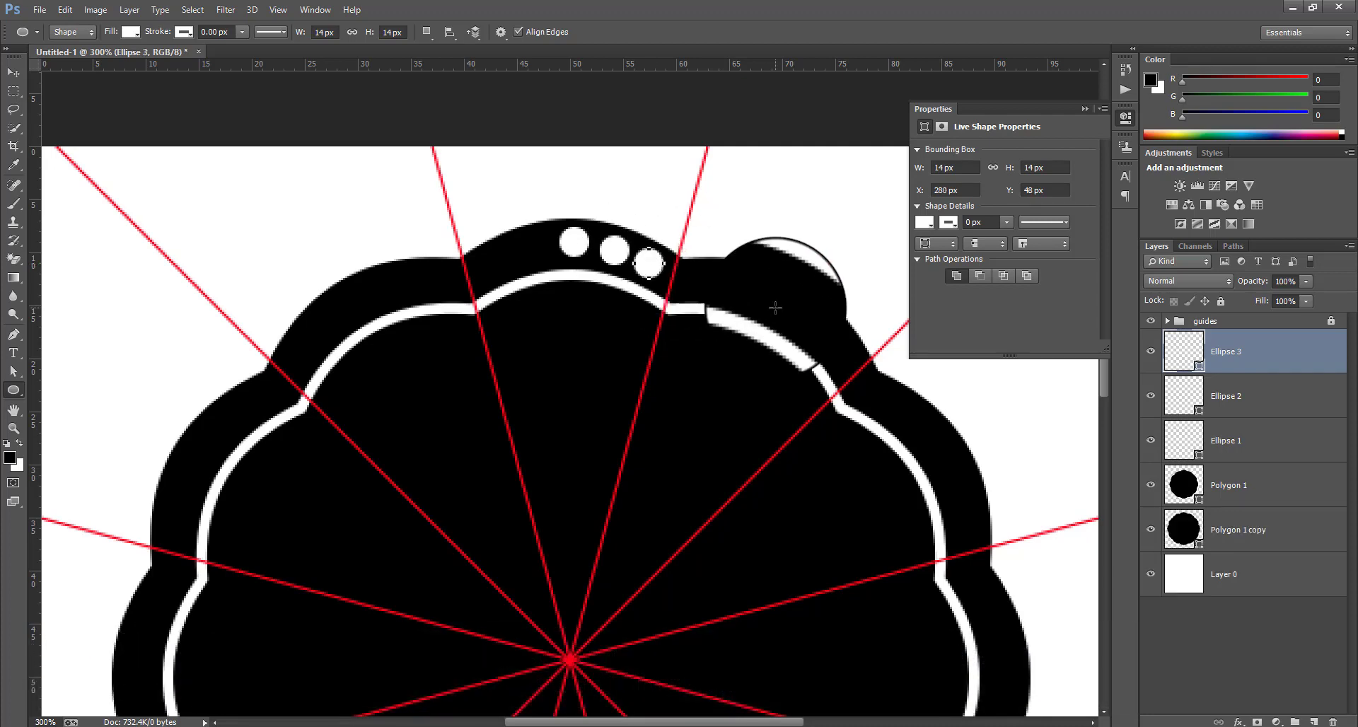
# Nudge the middle circle of the top scallop 1 px left and identify its layer by toggling visibility.
pyautogui.click(1232, 389)
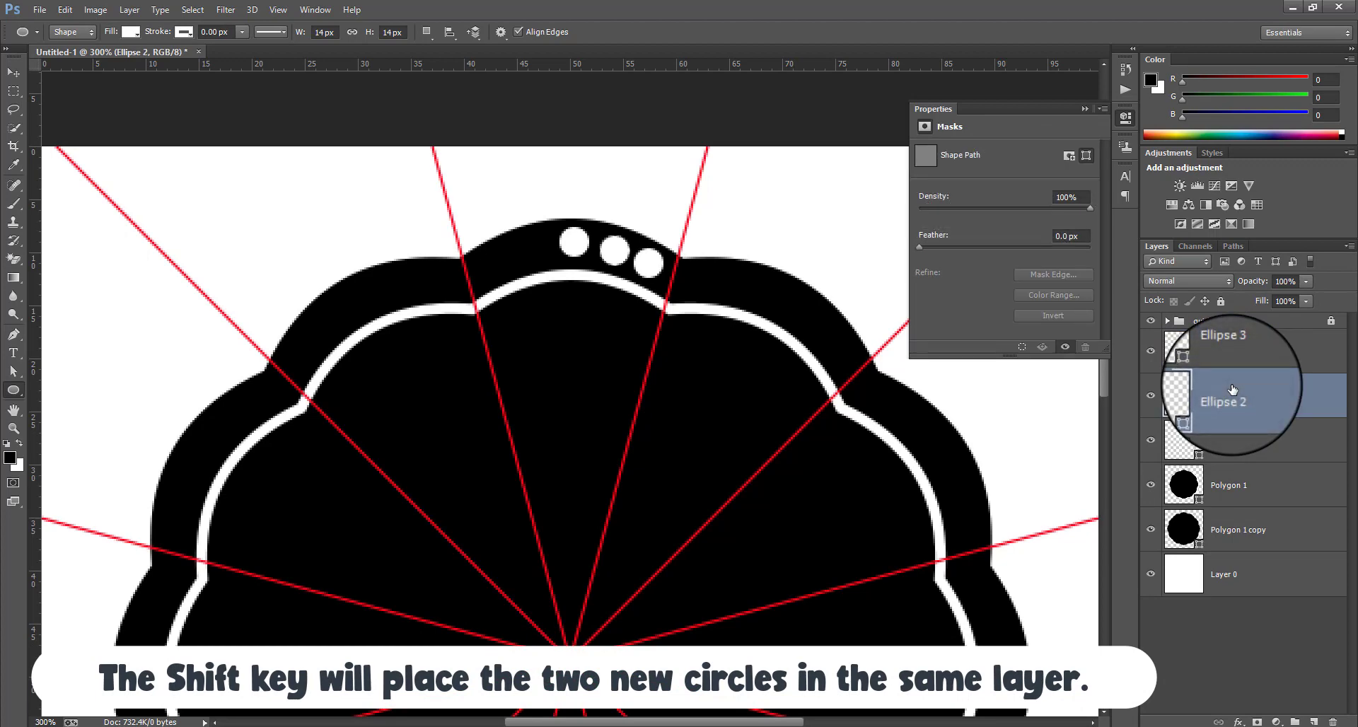
pyautogui.press('v')
pyautogui.press('Left')
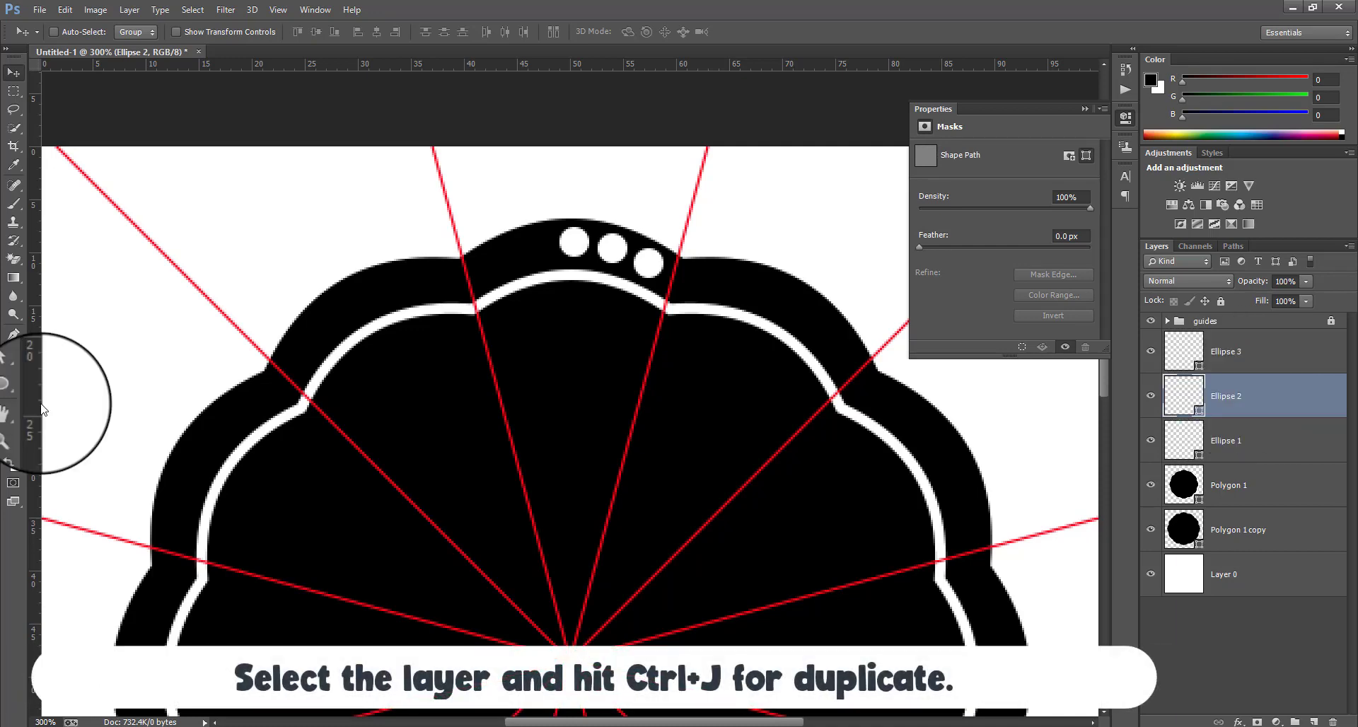
pyautogui.click(1151, 396)
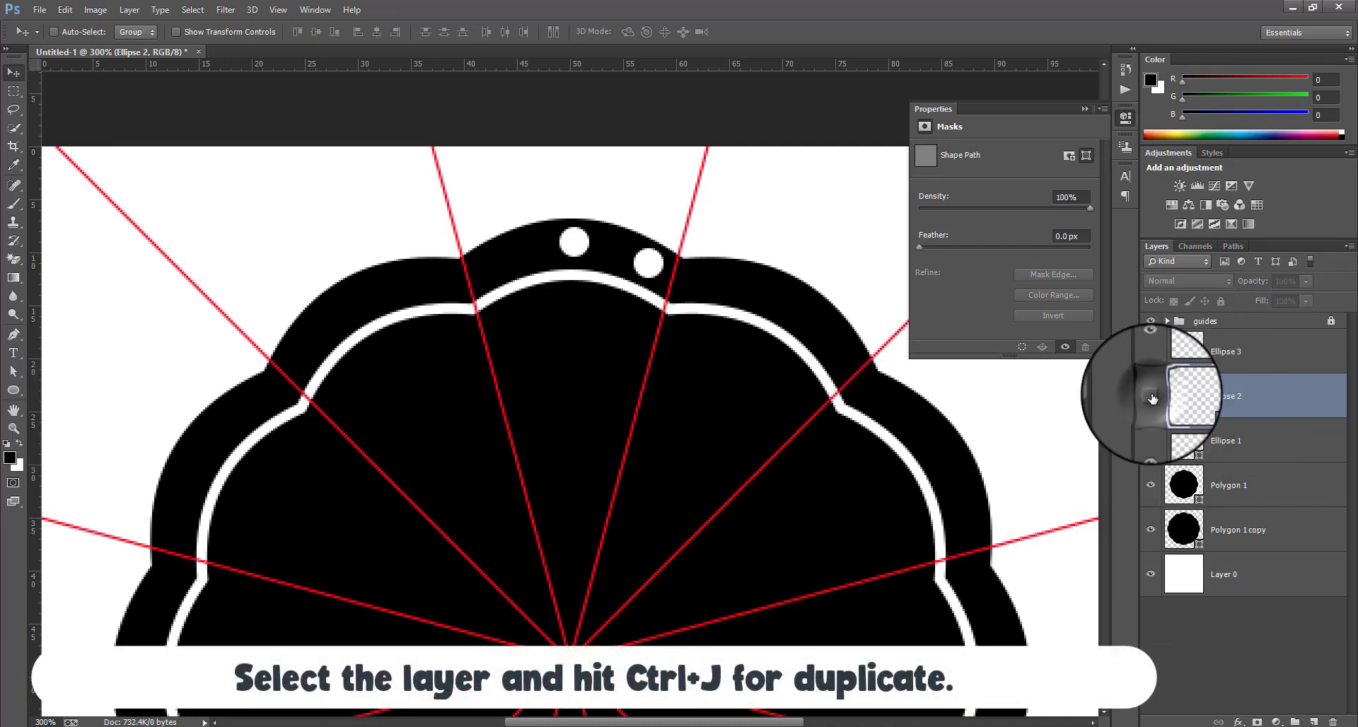
pyautogui.click(1151, 396)
pyautogui.click(1151, 436)
pyautogui.click(1151, 436)
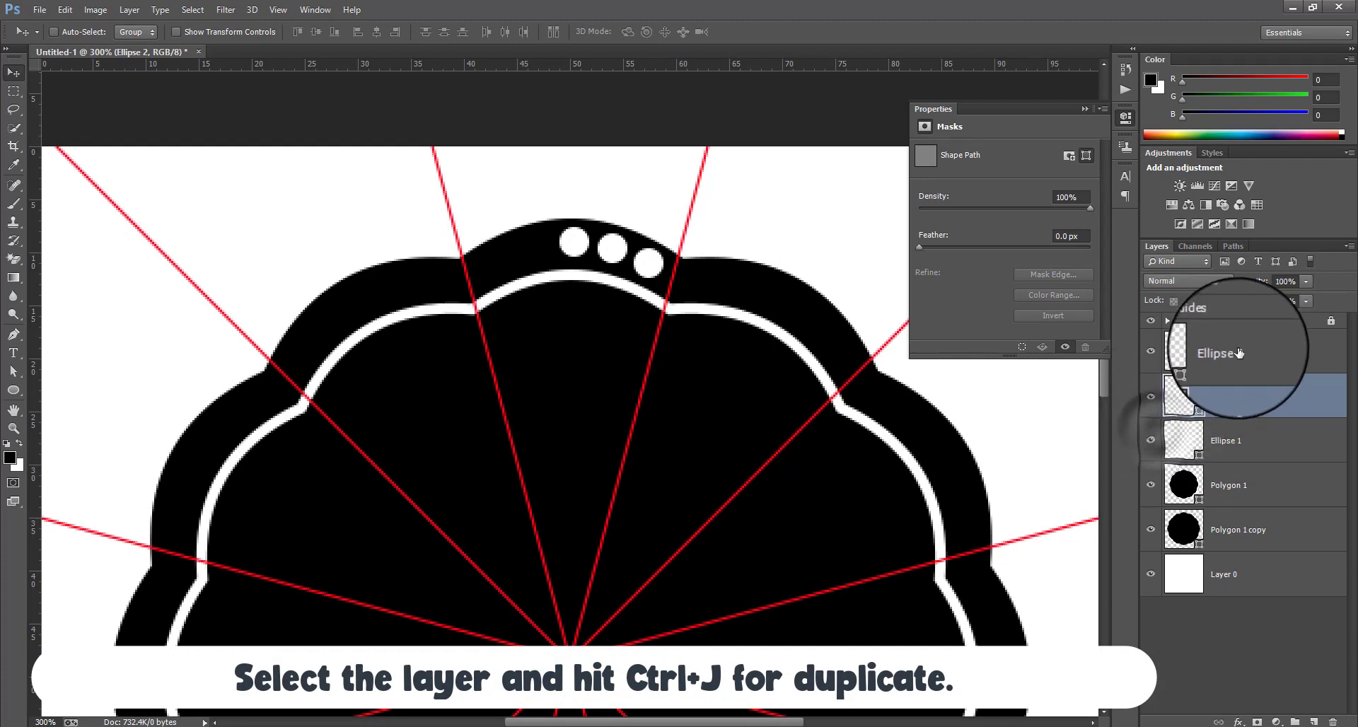
# Duplicate the Ellipse 2 and Ellipse 3 circles, flip the copies horizontally and place them left of the center circle.
pyautogui.keyDown('shift'); pyautogui.click(1240, 353); pyautogui.keyUp('shift')
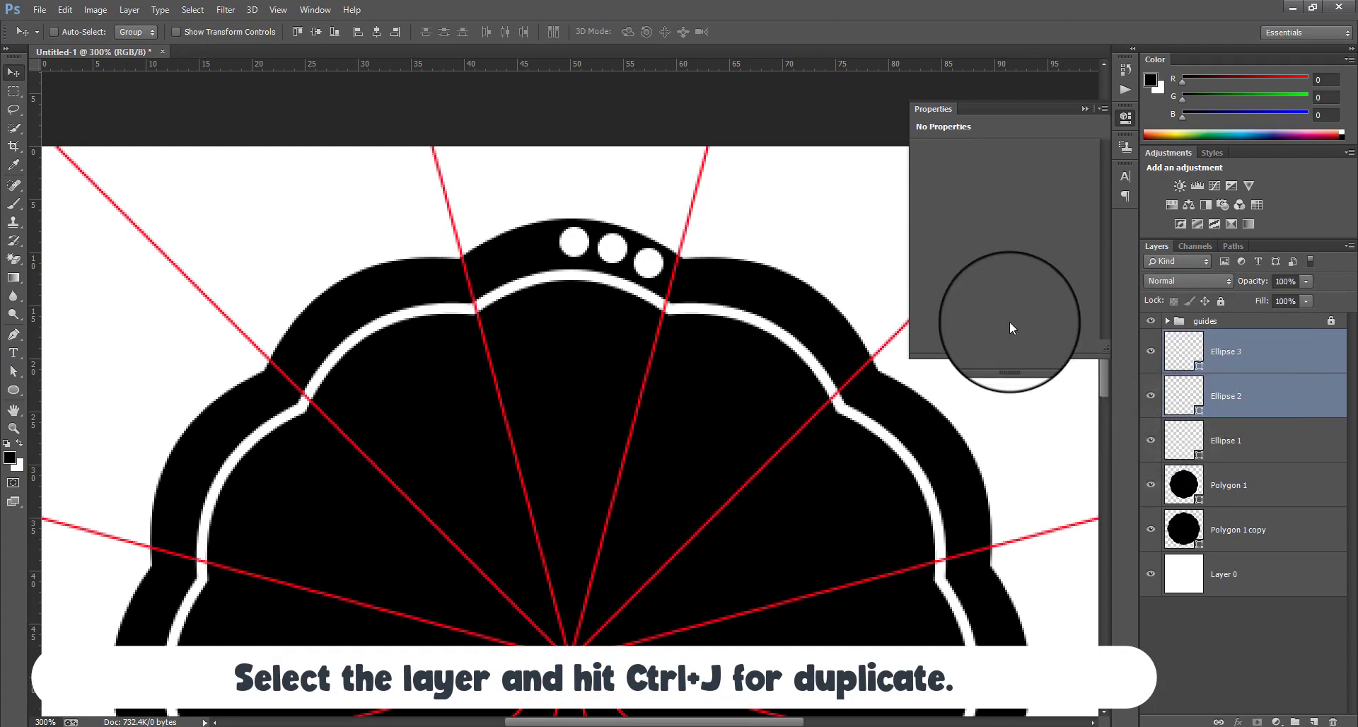
pyautogui.hotkey('ctrl', 'j')
pyautogui.hotkey('ctrl', 't')
pyautogui.rightClick(645, 262)
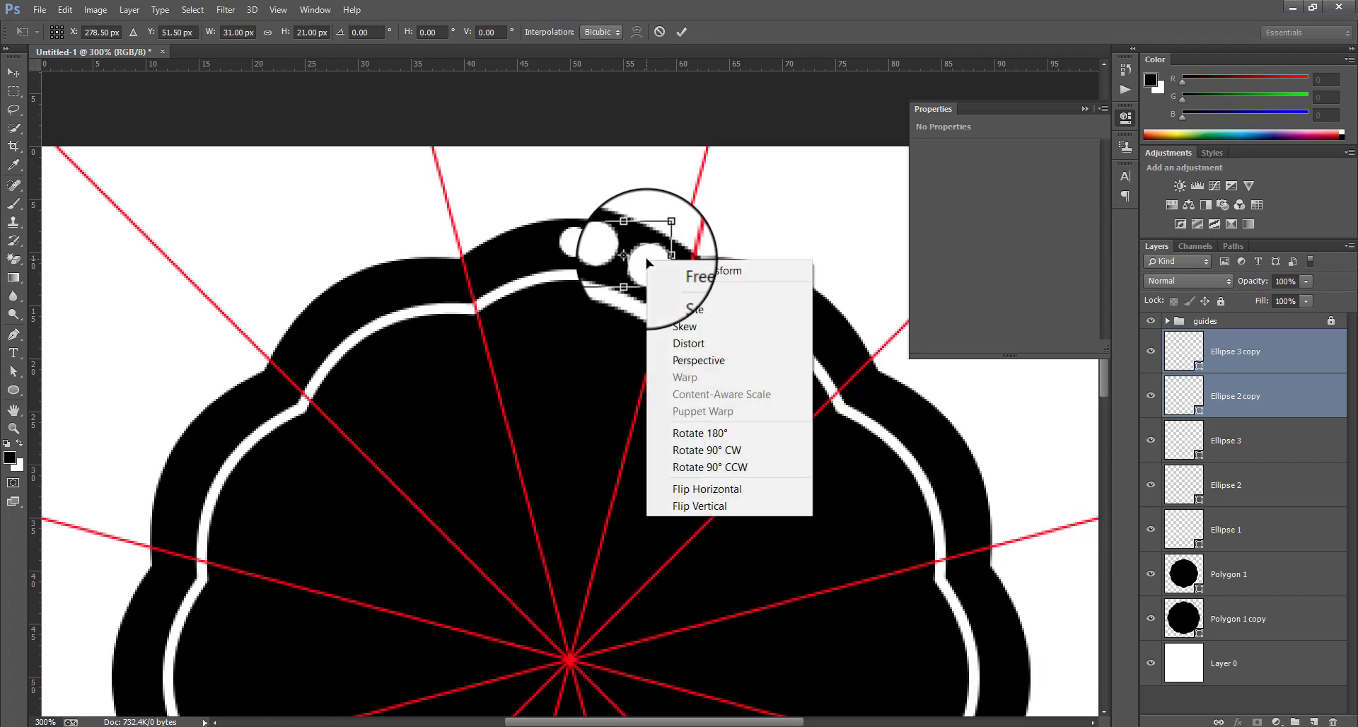
pyautogui.click(715, 483)
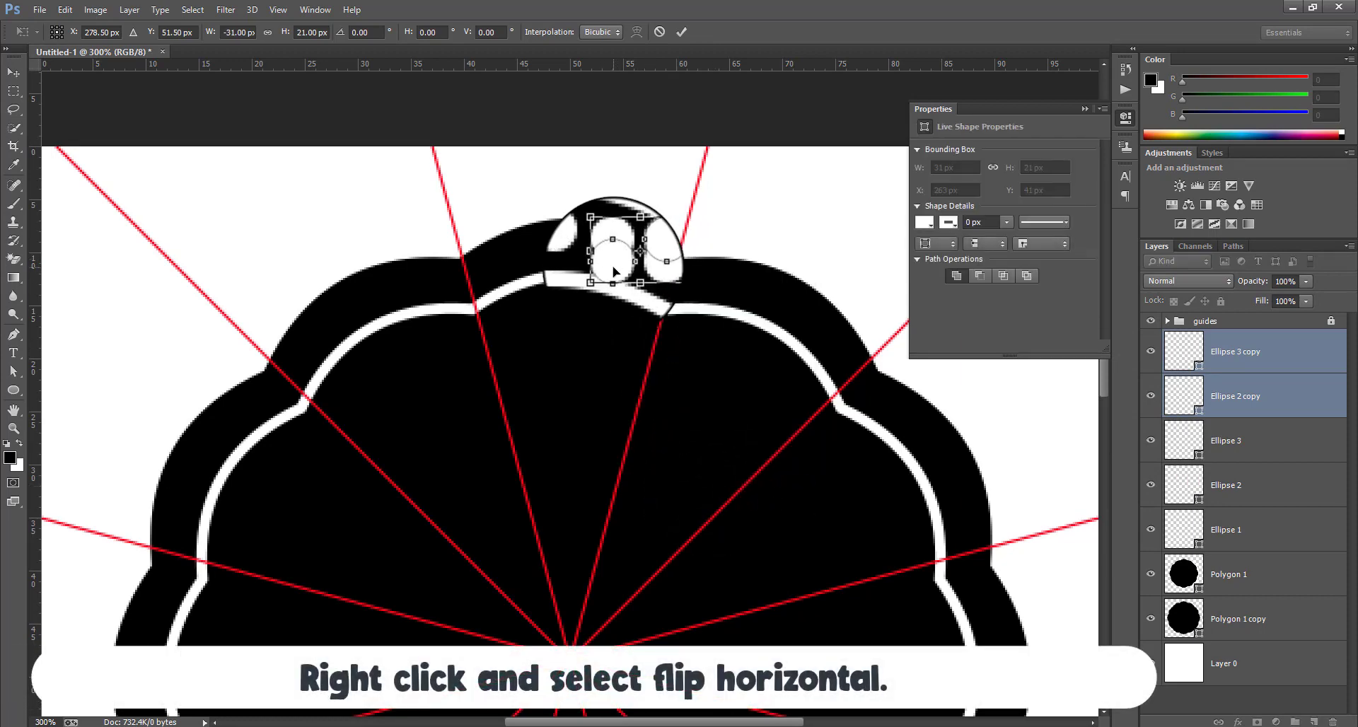
pyautogui.moveTo(613, 271); pyautogui.dragTo(501, 268)
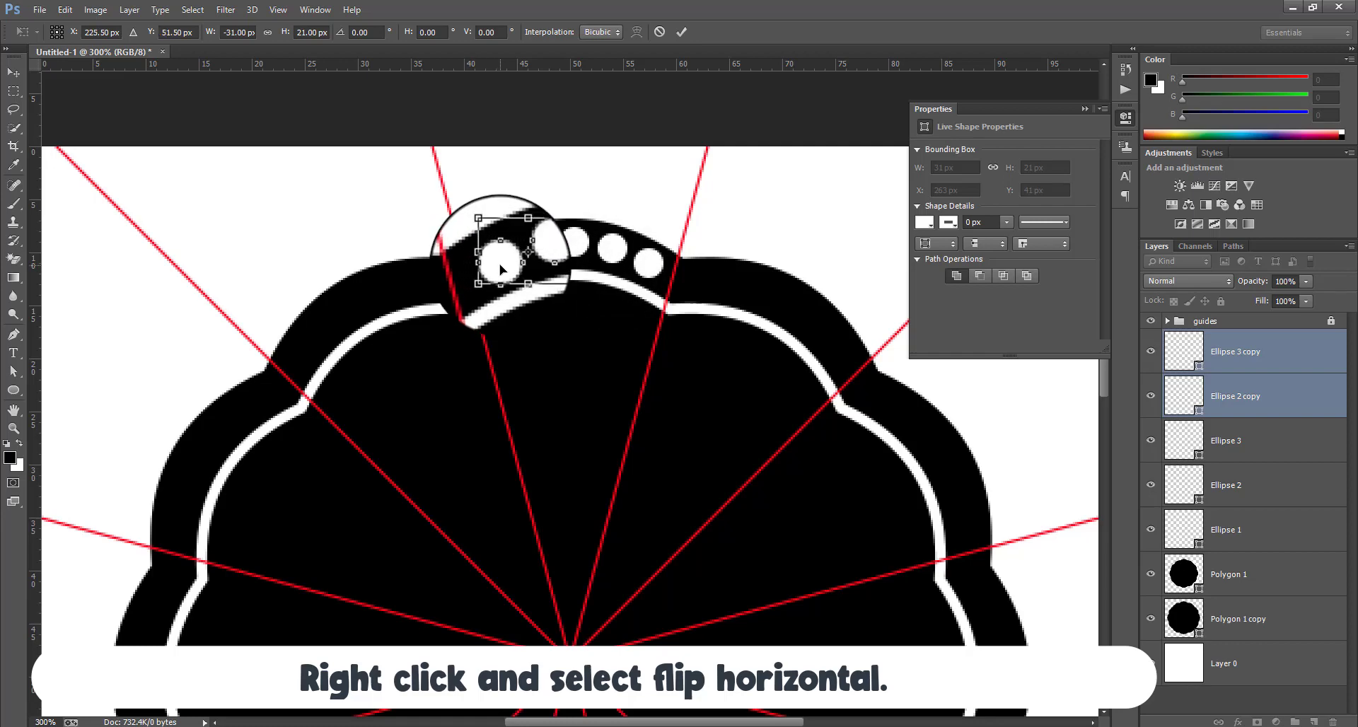
pyautogui.press('Return')
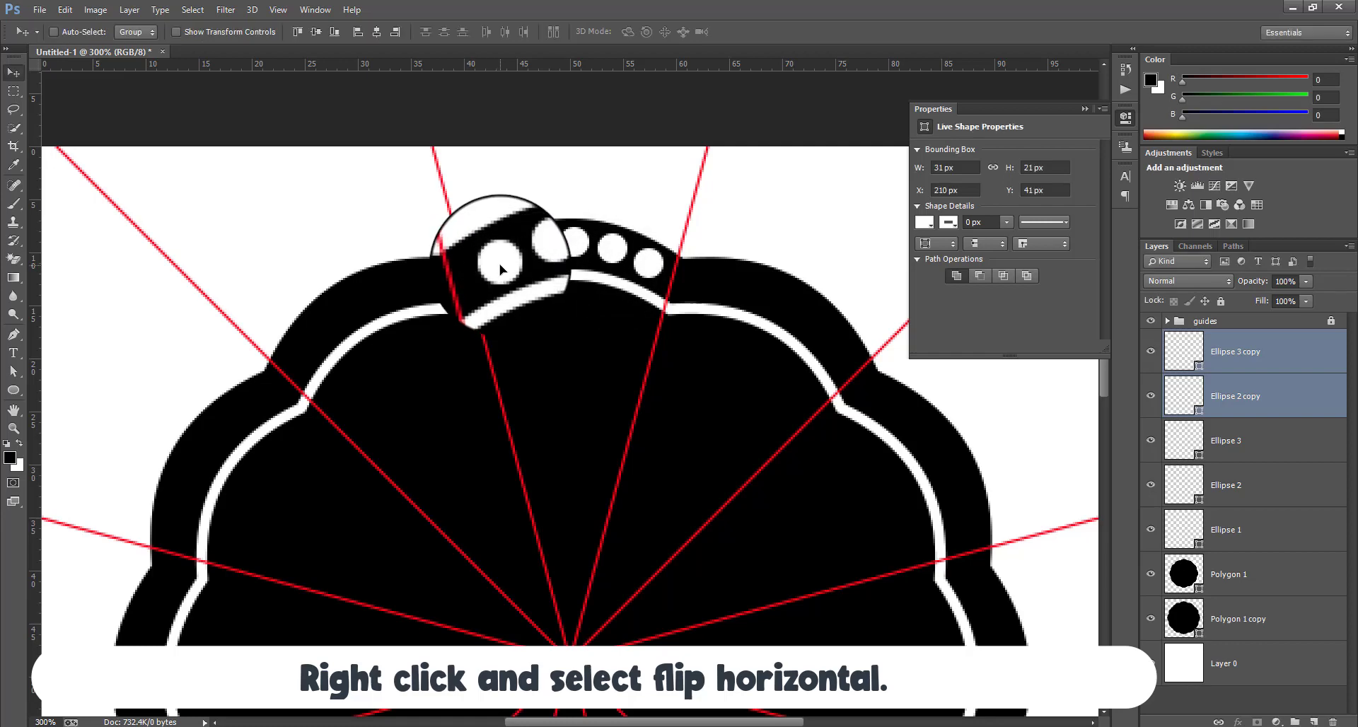
# Merge the five ellipse layers of the top scallop into one layer.
pyautogui.click(1250, 357)
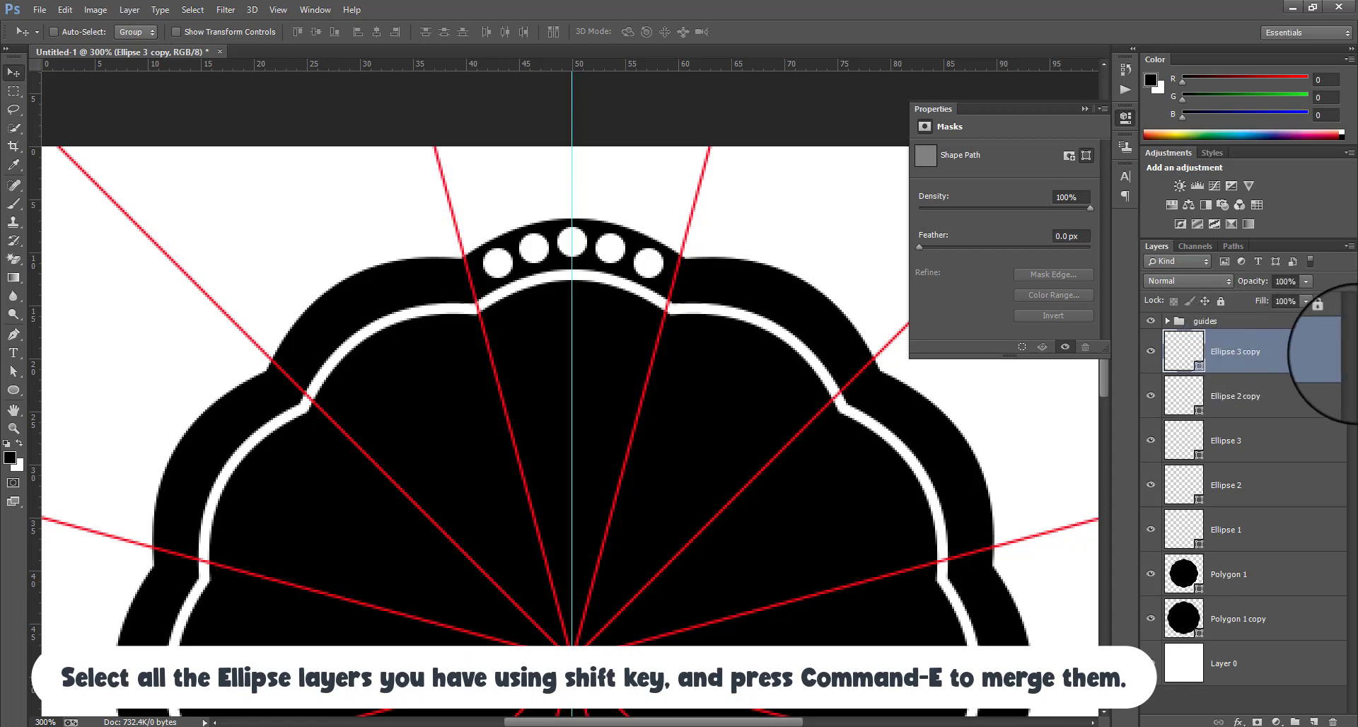
pyautogui.keyDown('shift'); pyautogui.click(1262, 521); pyautogui.keyUp('shift')
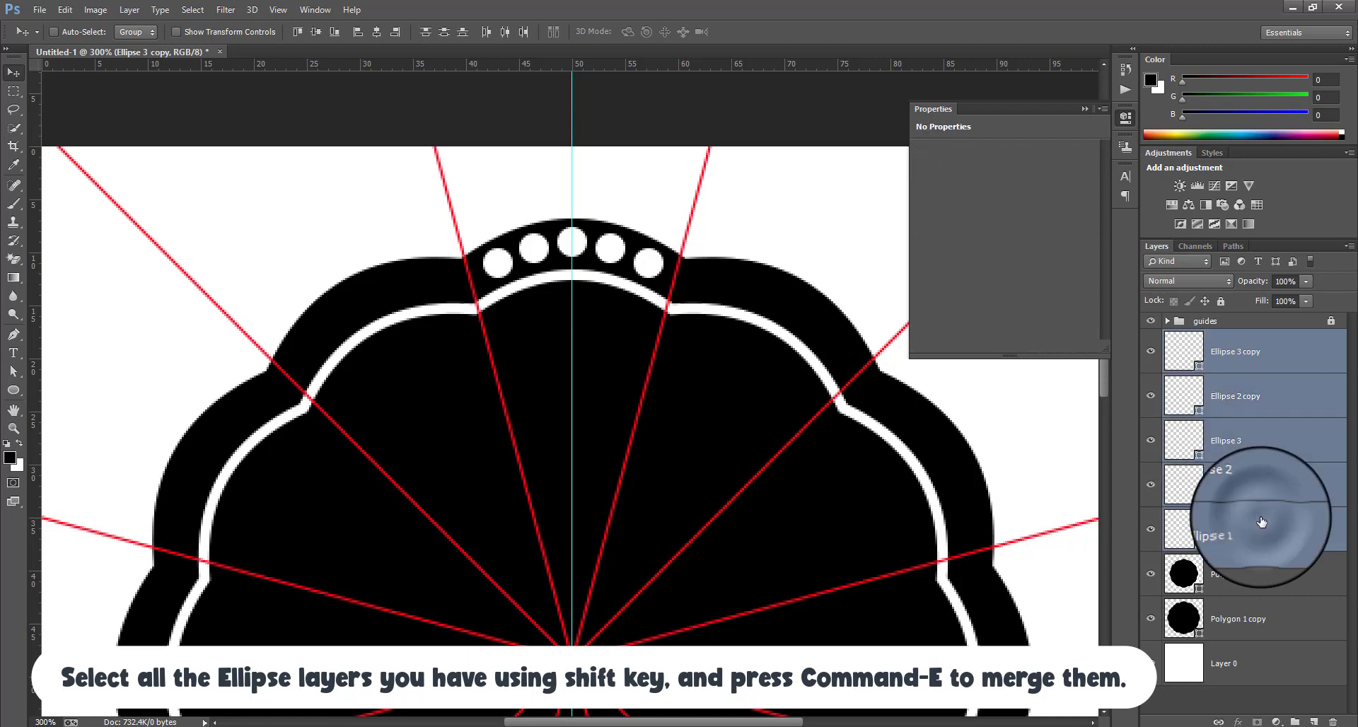
pyautogui.hotkey('ctrl', 'e')
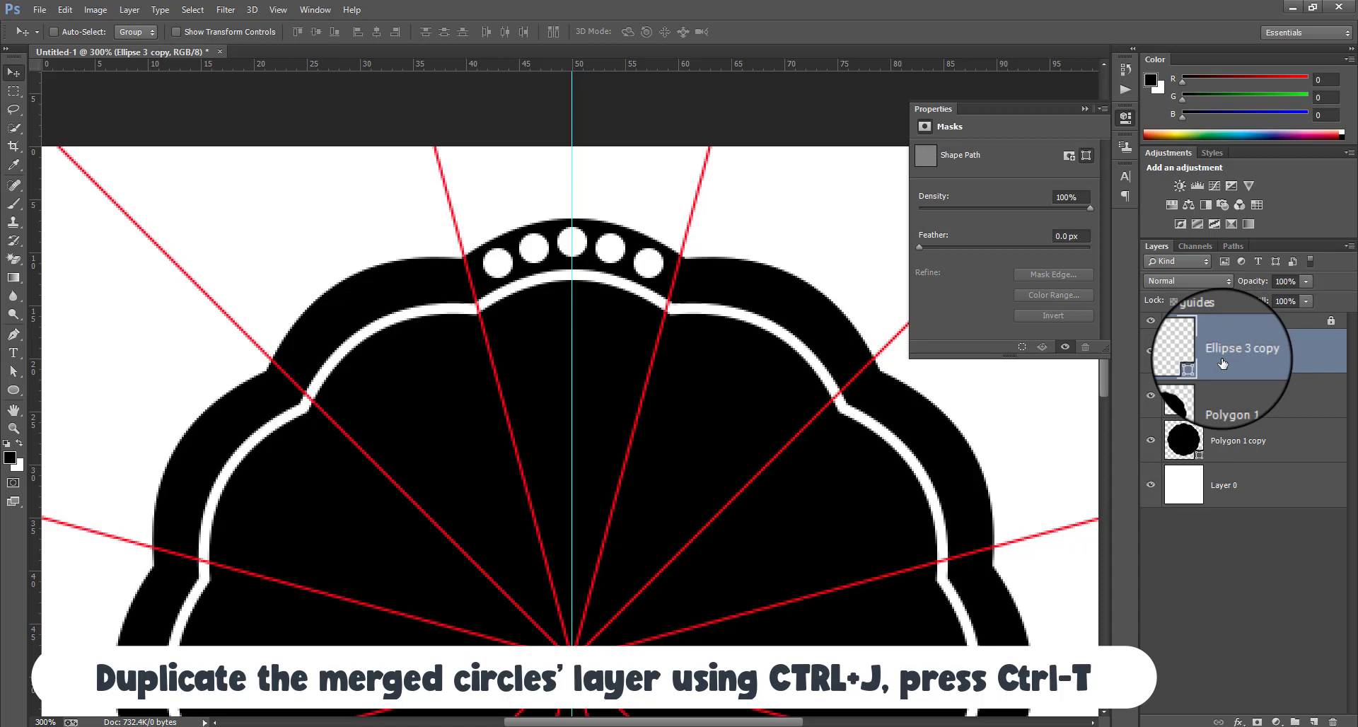
# Duplicate the merged circle row, rotate it about 30° clockwise and fit it in the scallop just right of the top one.
pyautogui.hotkey('ctrl', 'j')
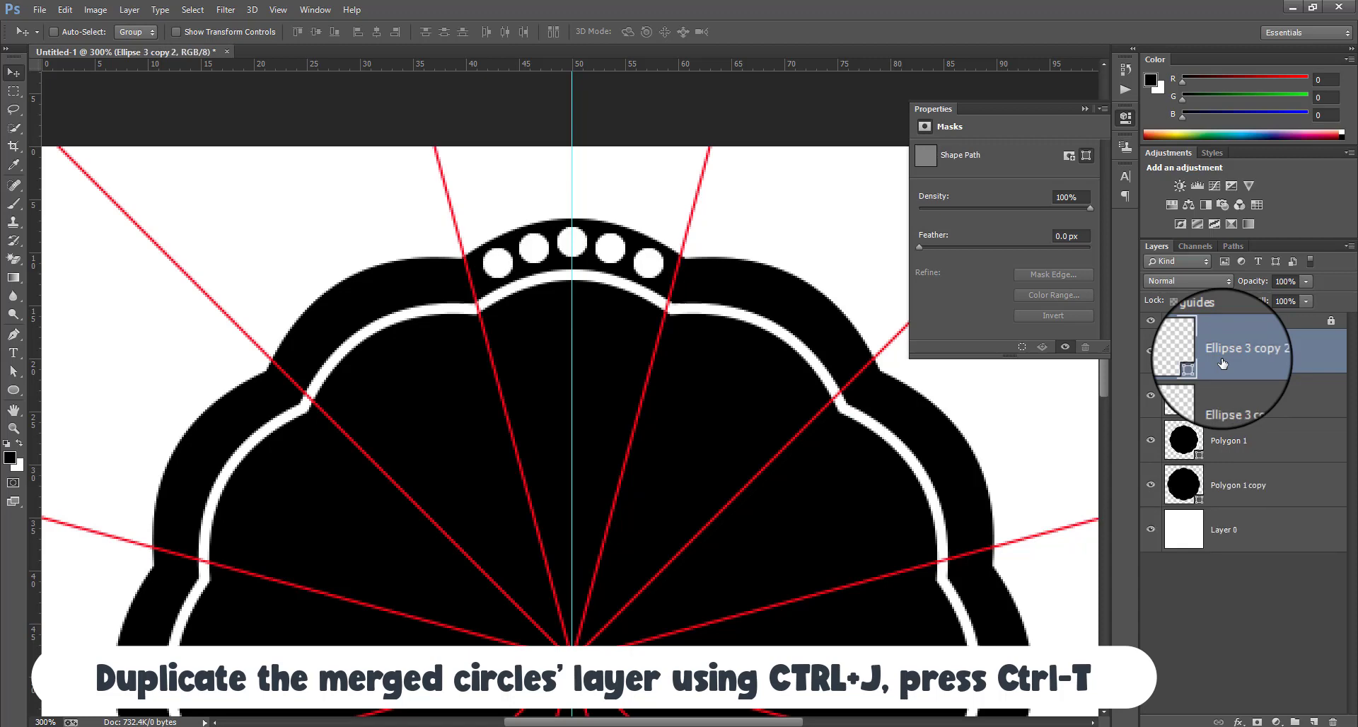
pyautogui.hotkey('ctrl', 't')
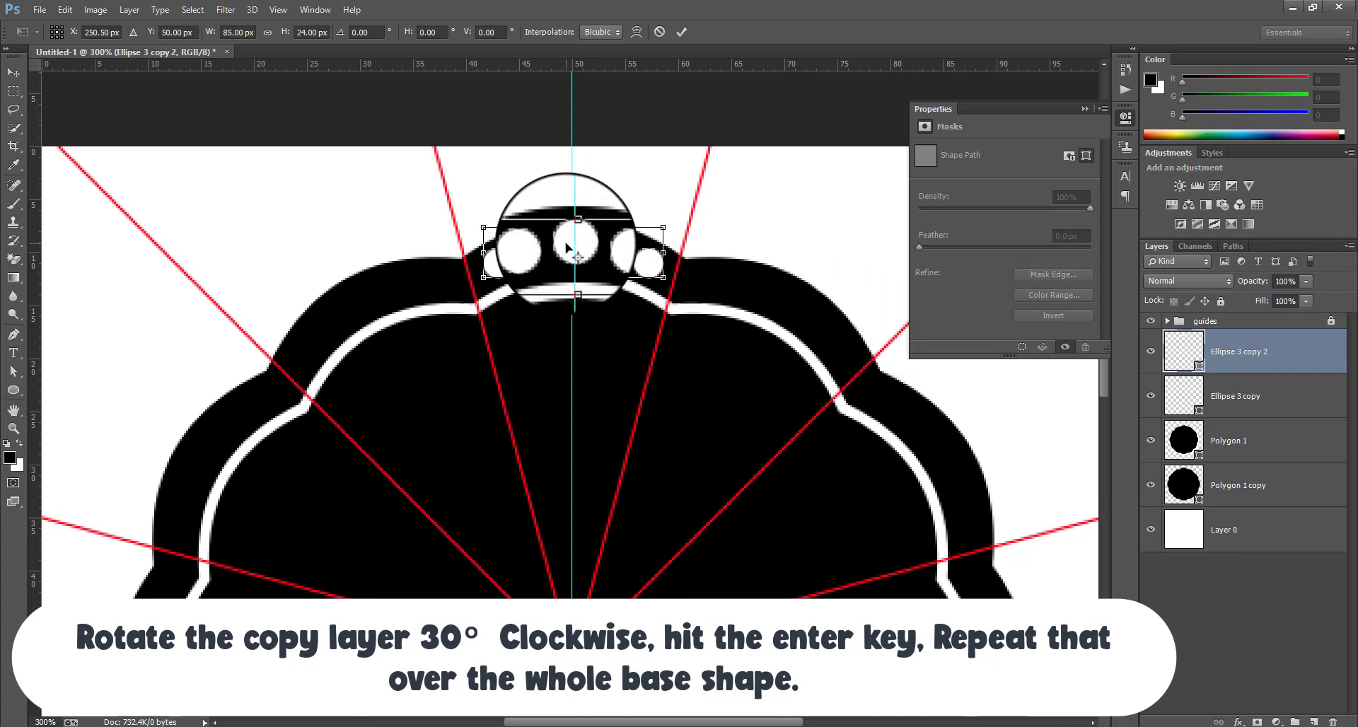
pyautogui.moveTo(566, 248); pyautogui.dragTo(565, 666)
pyautogui.scroll(-1, 564, 657)
pyautogui.press('Return')
pyautogui.hotkey('ctrl', 't')
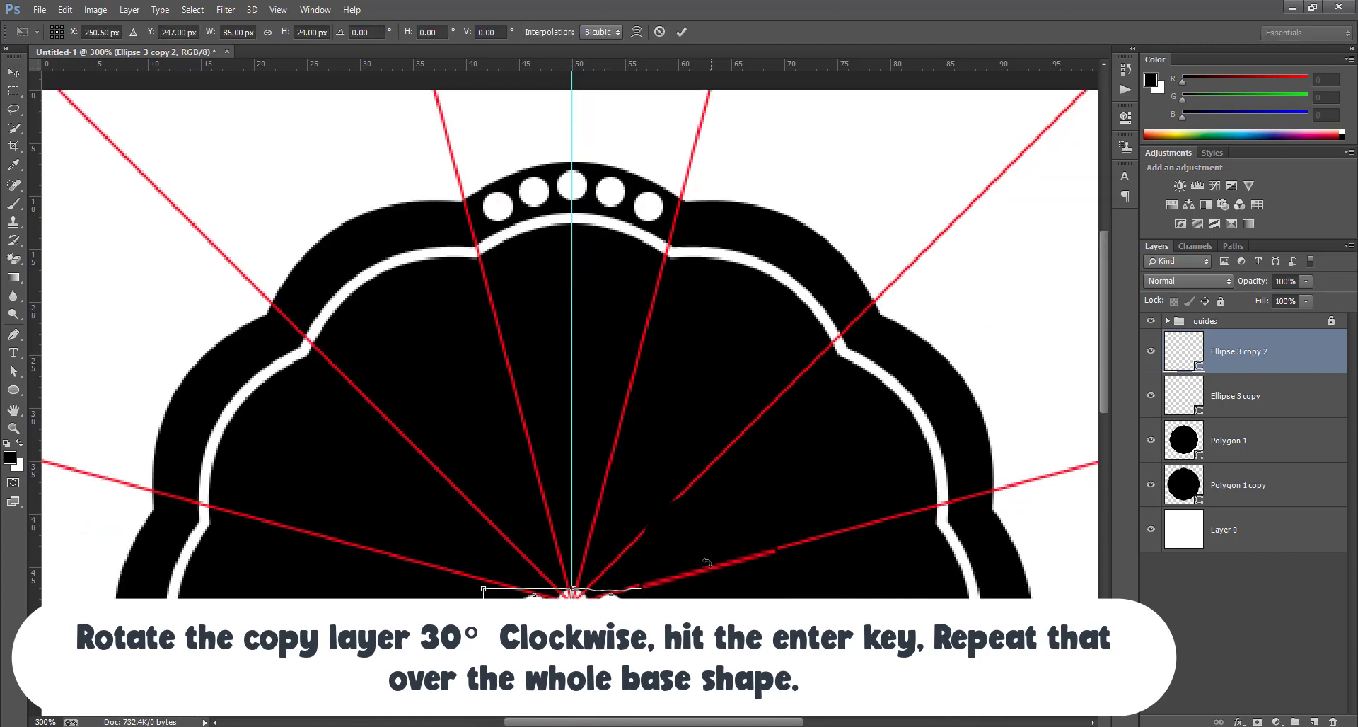
pyautogui.moveTo(709, 612); pyautogui.dragTo(696, 680)
pyautogui.press('Return')
pyautogui.moveTo(586, 611); pyautogui.dragTo(796, 246)
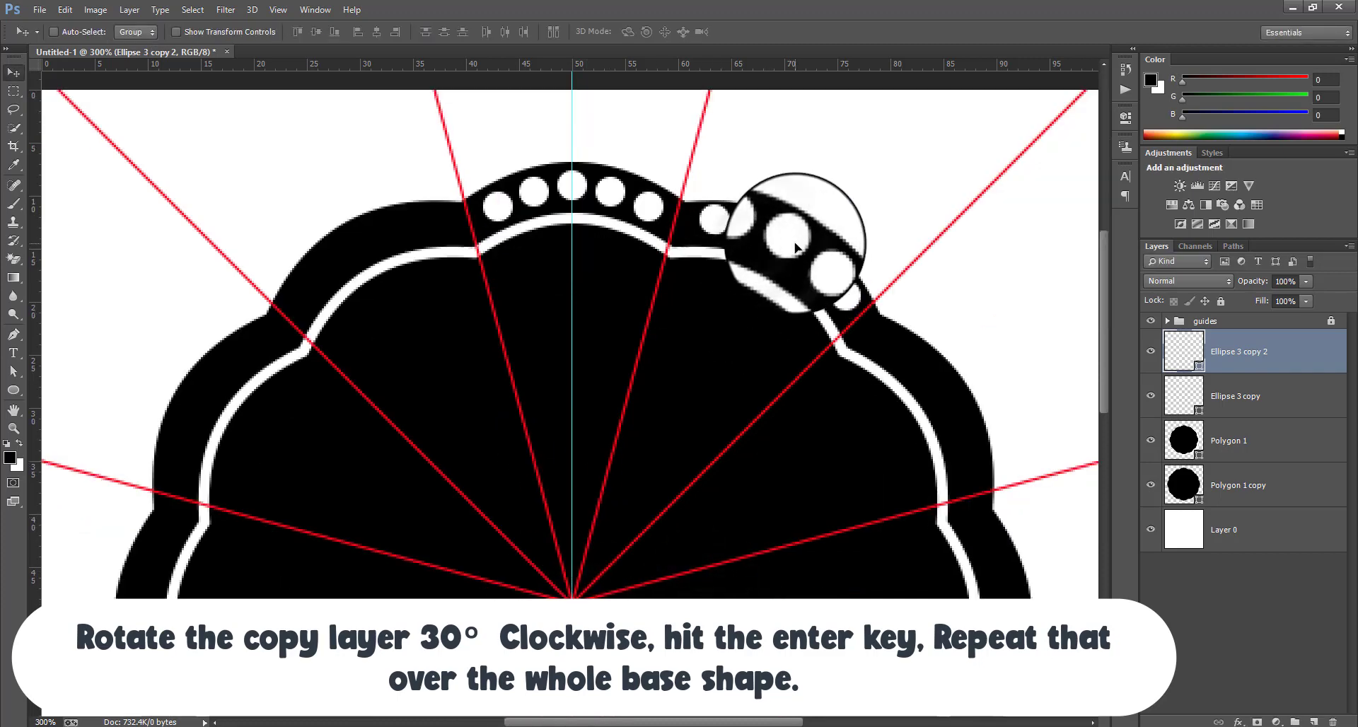
pyautogui.hotkey('ctrl', 't')
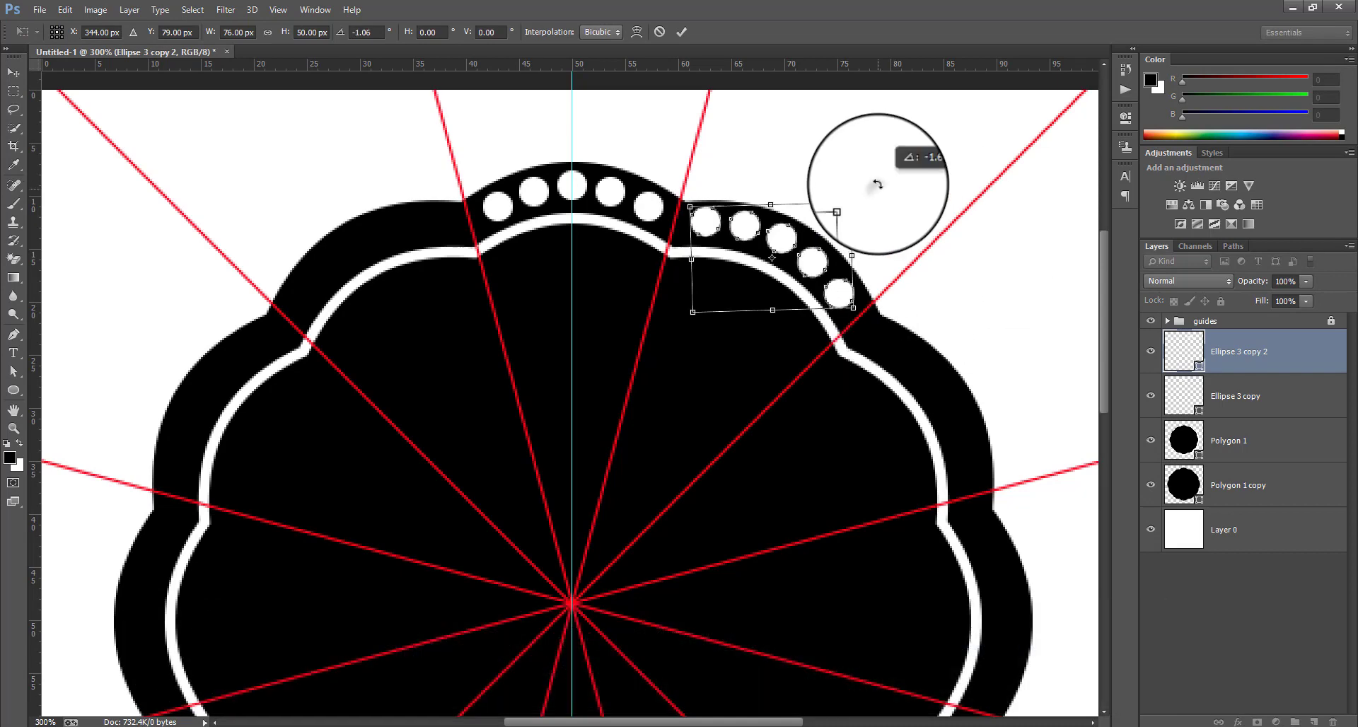
pyautogui.press('Return')
# Duplicate the circle row, turn it clockwise and fit it in the 2 o'clock scallop.
pyautogui.hotkey('ctrl', 'alt', 't')
pyautogui.moveTo(837, 302); pyautogui.dragTo(1055, 433)
pyautogui.press('Return')
# Place another copy of the circle row in the 3 o'clock scallop, rotated clockwise to follow its curve.
pyautogui.scroll(-3, 1061, 441)
pyautogui.scroll(-3, 1059, 436)
pyautogui.moveTo(957, 96); pyautogui.dragTo(931, 313)
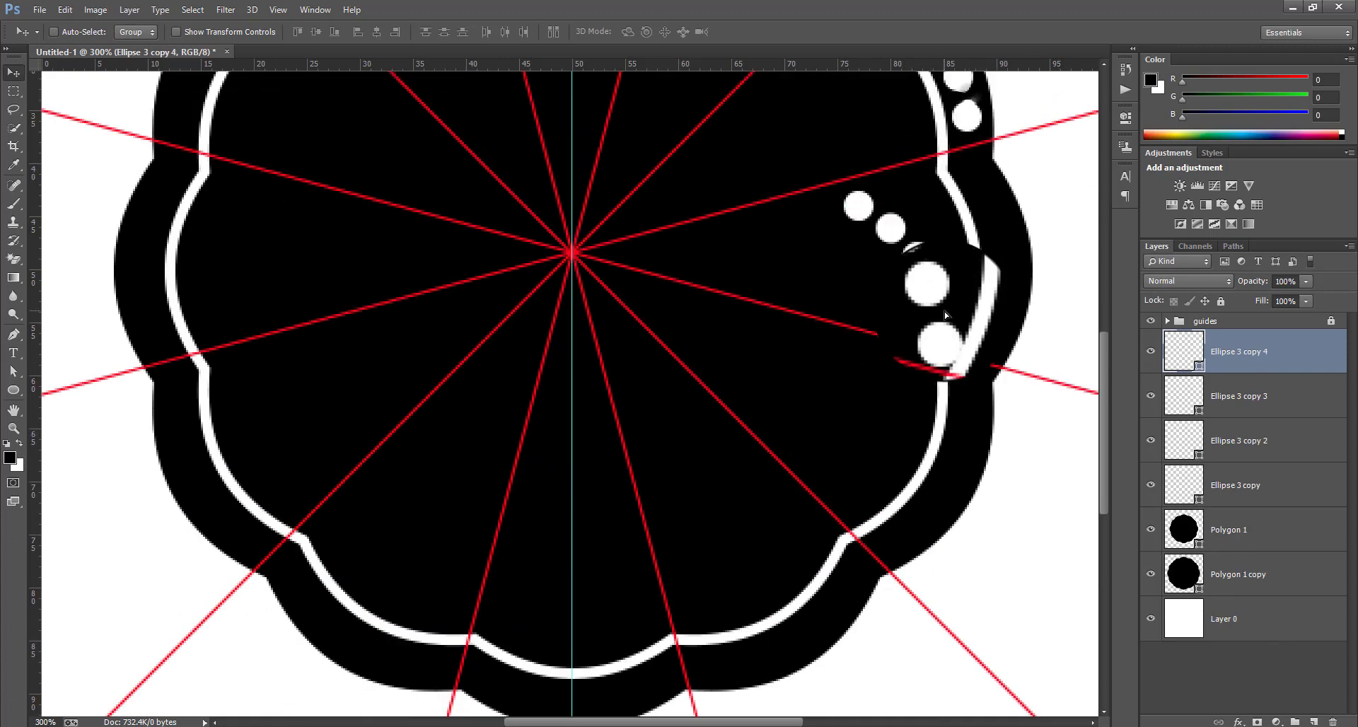
pyautogui.hotkey('ctrl', 't')
pyautogui.moveTo(996, 145); pyautogui.dragTo(1041, 206)
# Copy the circle row to the 4 o'clock scallop and rotate it about 28° clockwise to fit between the polygon edges.
pyautogui.moveTo(945, 244); pyautogui.dragTo(941, 445)
pyautogui.press('Return')
pyautogui.hotkey('ctrl', 't')
pyautogui.moveTo(925, 364); pyautogui.dragTo(970, 290)
pyautogui.moveTo(919, 456); pyautogui.dragTo(953, 477)
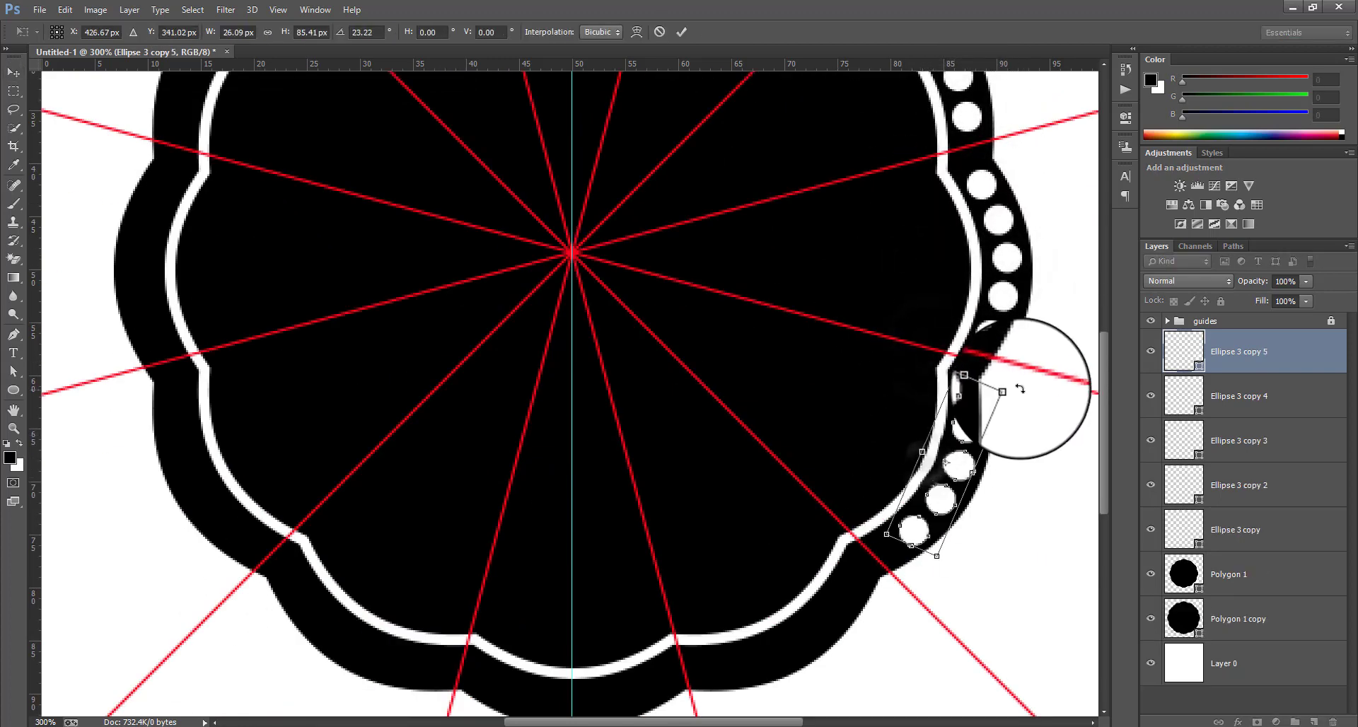
pyautogui.moveTo(1020, 386); pyautogui.dragTo(1030, 394)
pyautogui.press('Left')
pyautogui.press('Up')
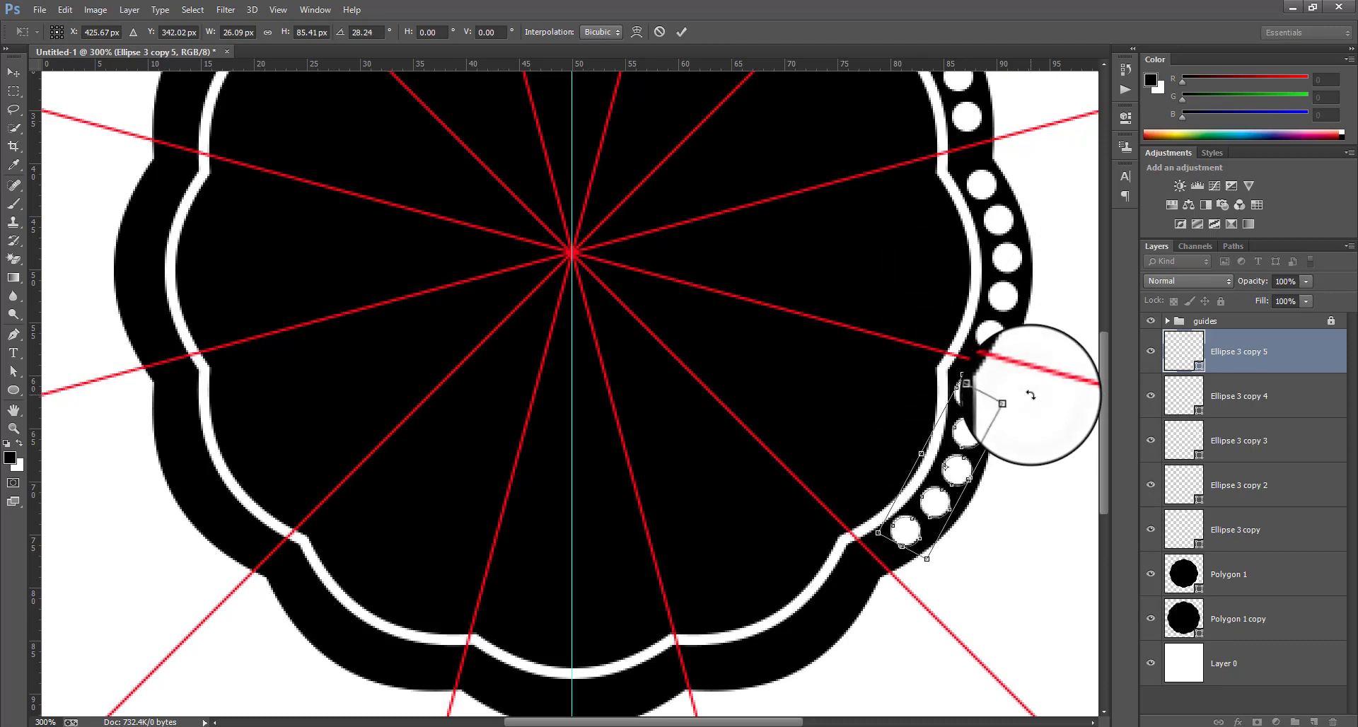
pyautogui.press('Return')
# Copy the circle row to the 5 o'clock scallop and rotate it about 32° clockwise.
pyautogui.moveTo(957, 474); pyautogui.dragTo(773, 605)
pyautogui.hotkey('ctrl', 't')
pyautogui.moveTo(840, 483); pyautogui.dragTo(874, 520)
pyautogui.moveTo(769, 609); pyautogui.dragTo(800, 639)
pyautogui.moveTo(897, 566); pyautogui.dragTo(909, 597)
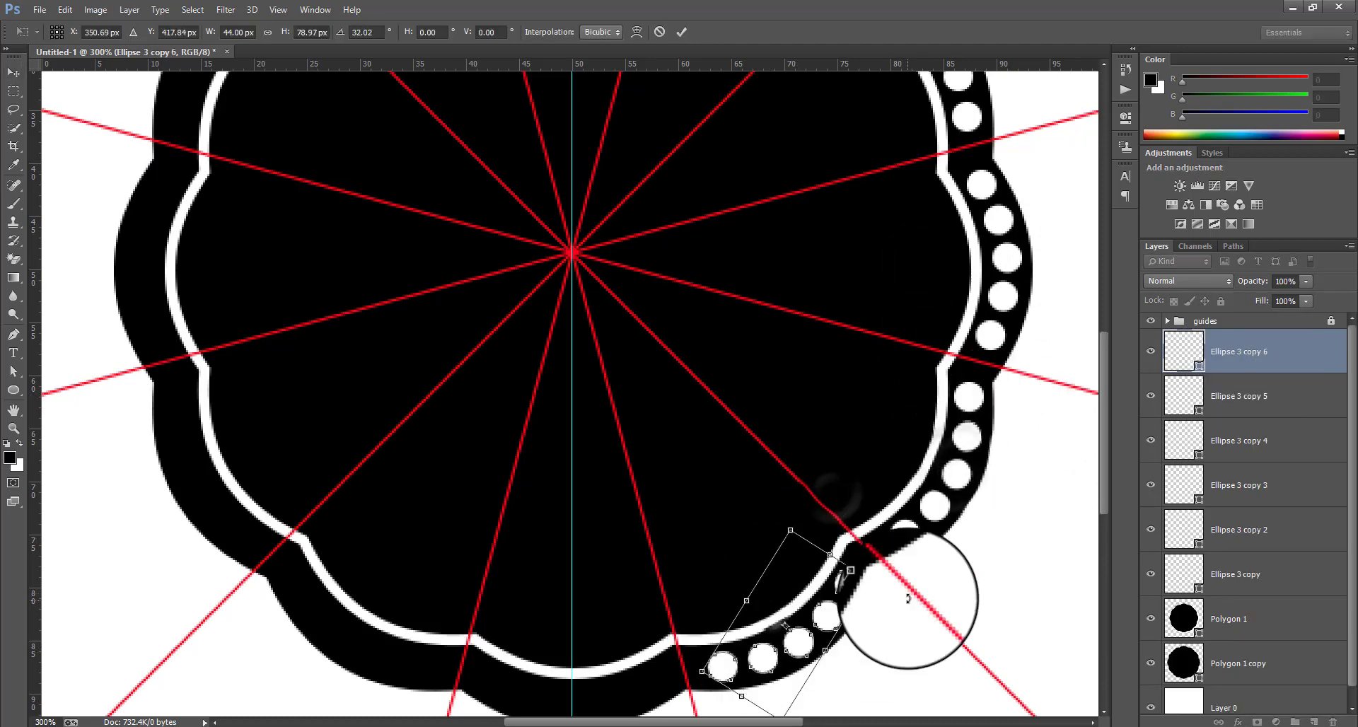
pyautogui.press('Return')
# Copy the circle row to the bottom center scallop and rotate it about 30° clockwise.
pyautogui.scroll(-3, 901, 579)
pyautogui.moveTo(795, 555); pyautogui.dragTo(543, 583)
pyautogui.hotkey('ctrl', 't')
pyautogui.moveTo(683, 492); pyautogui.dragTo(720, 557)
pyautogui.moveTo(538, 591); pyautogui.dragTo(571, 618)
pyautogui.moveTo(683, 575); pyautogui.dragTo(691, 591)
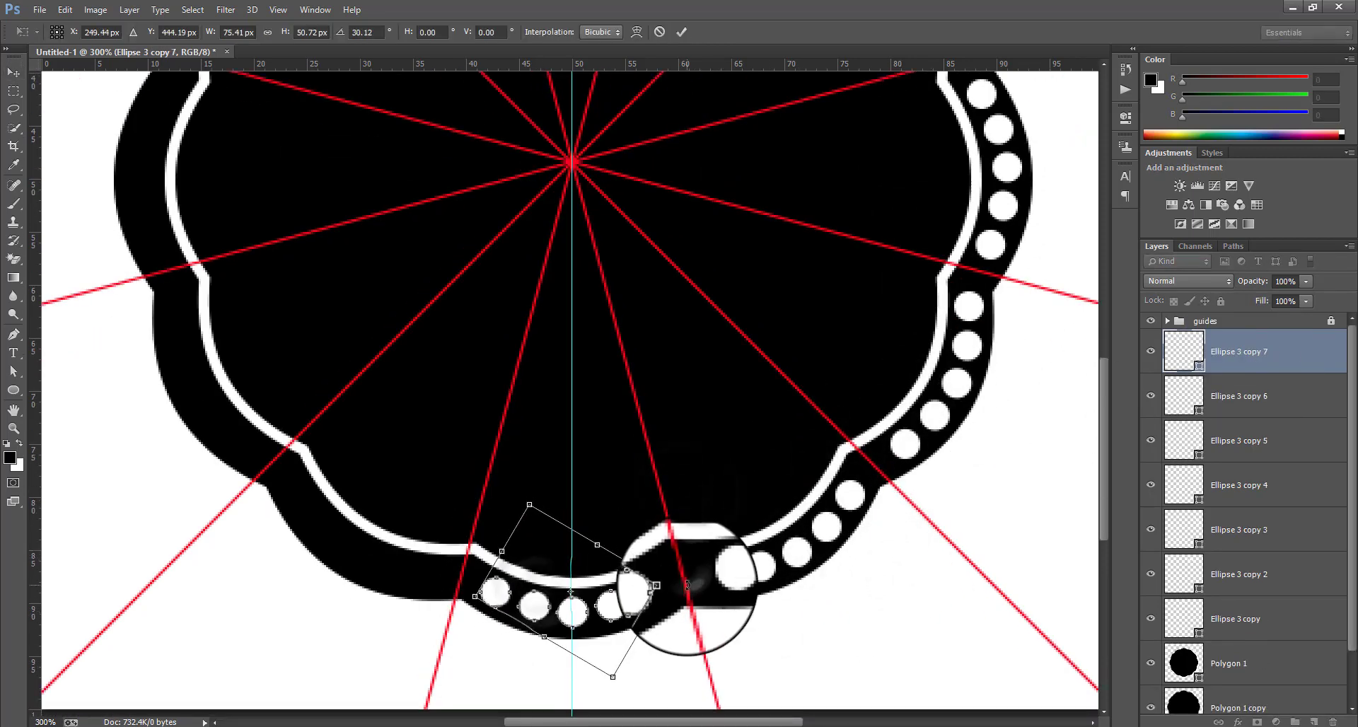
pyautogui.press('Return')
# Copy the circle row to the 7 o'clock scallop and rotate it clockwise to follow the curve.
pyautogui.moveTo(611, 610); pyautogui.dragTo(407, 534)
pyautogui.hotkey('ctrl', 't')
pyautogui.moveTo(502, 492); pyautogui.dragTo(503, 542)
pyautogui.moveTo(368, 532); pyautogui.dragTo(361, 558)
pyautogui.moveTo(472, 550); pyautogui.dragTo(475, 559)
pyautogui.press('Return')
# Move the 7 o'clock circle row on to the 8 o'clock scallop and rotate it clockwise to fit.
pyautogui.moveTo(605, 722); pyautogui.dragTo(570, 722)
pyautogui.hotkey('ctrl', 't')
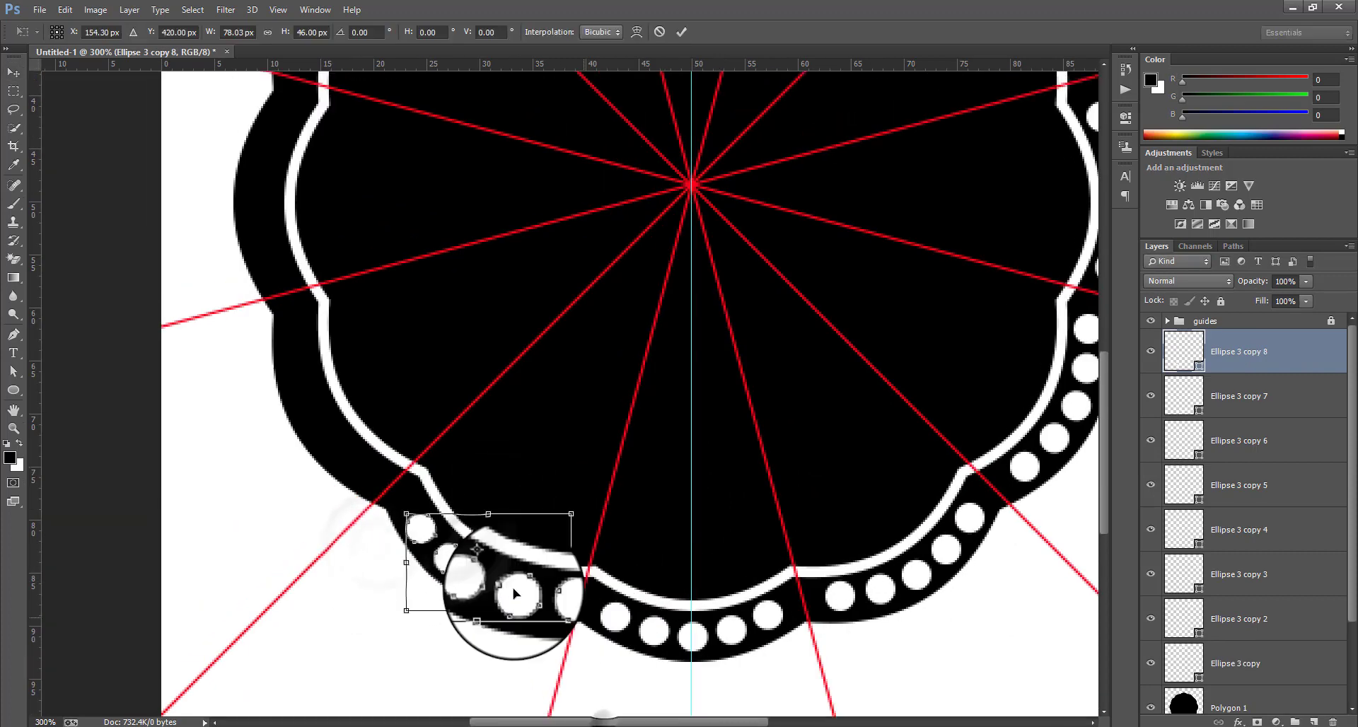
pyautogui.moveTo(516, 593); pyautogui.dragTo(361, 417)
pyautogui.moveTo(456, 338); pyautogui.dragTo(497, 399)
pyautogui.moveTo(341, 458); pyautogui.dragTo(332, 446)
pyautogui.press('Return')
# Copy the circle row to the 9 o'clock scallop and rotate it about 29° clockwise.
pyautogui.scroll(3, 463, 415)
pyautogui.moveTo(461, 409); pyautogui.dragTo(440, 180)
pyautogui.hotkey('ctrl', 't')
pyautogui.moveTo(336, 508); pyautogui.dragTo(271, 503)
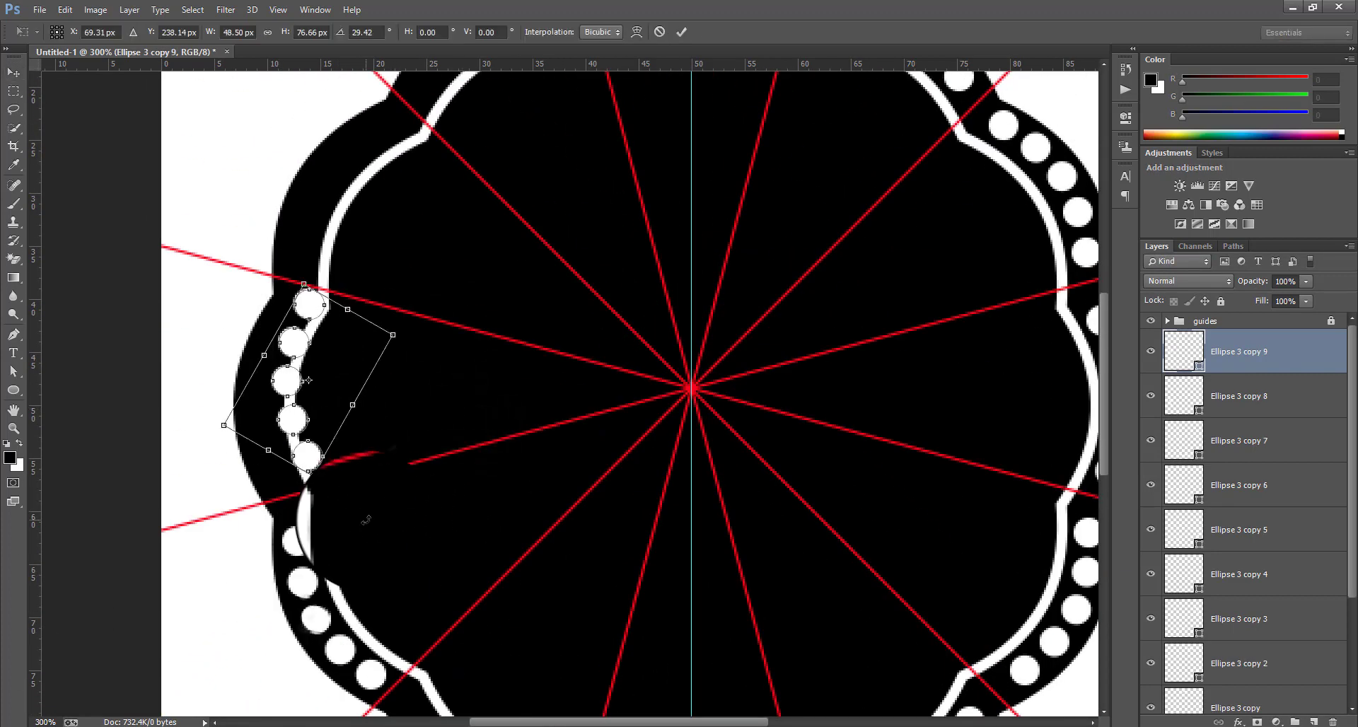
pyautogui.moveTo(305, 396); pyautogui.dragTo(243, 432)
pyautogui.moveTo(409, 358); pyautogui.dragTo(472, 86)
pyautogui.press('Return')
# Duplicate the circle row and fit the copy in the 10 o'clock scallop with a clockwise rotation.
pyautogui.scroll(3, 410, 351)
pyautogui.hotkey('ctrl', 'j')
pyautogui.hotkey('ctrl', 't')
pyautogui.moveTo(409, 260); pyautogui.dragTo(566, 175)
pyautogui.press('Return')
# Duplicate the circle row once more, rotate it clockwise and fit it in the 11 o'clock scallop.
pyautogui.hotkey('ctrl', 'j')
pyautogui.hotkey('ctrl', 't')
pyautogui.moveTo(566, 159); pyautogui.dragTo(601, 188)
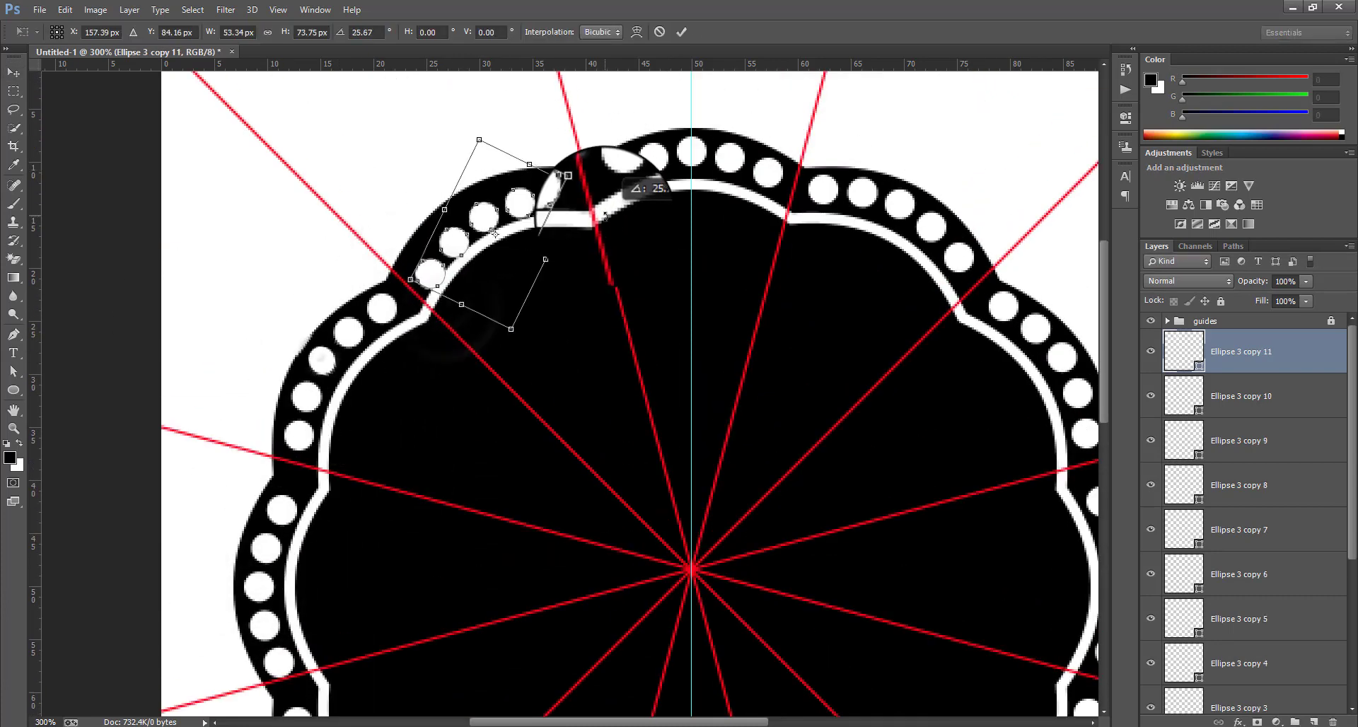
pyautogui.moveTo(500, 230); pyautogui.dragTo(496, 221)
pyautogui.press('Return')
# Fill the empty 7 o'clock scallop with a copy of the bottom center circle row, rotated clockwise to follow the curve.
pyautogui.hotkey('ctrl', '0')
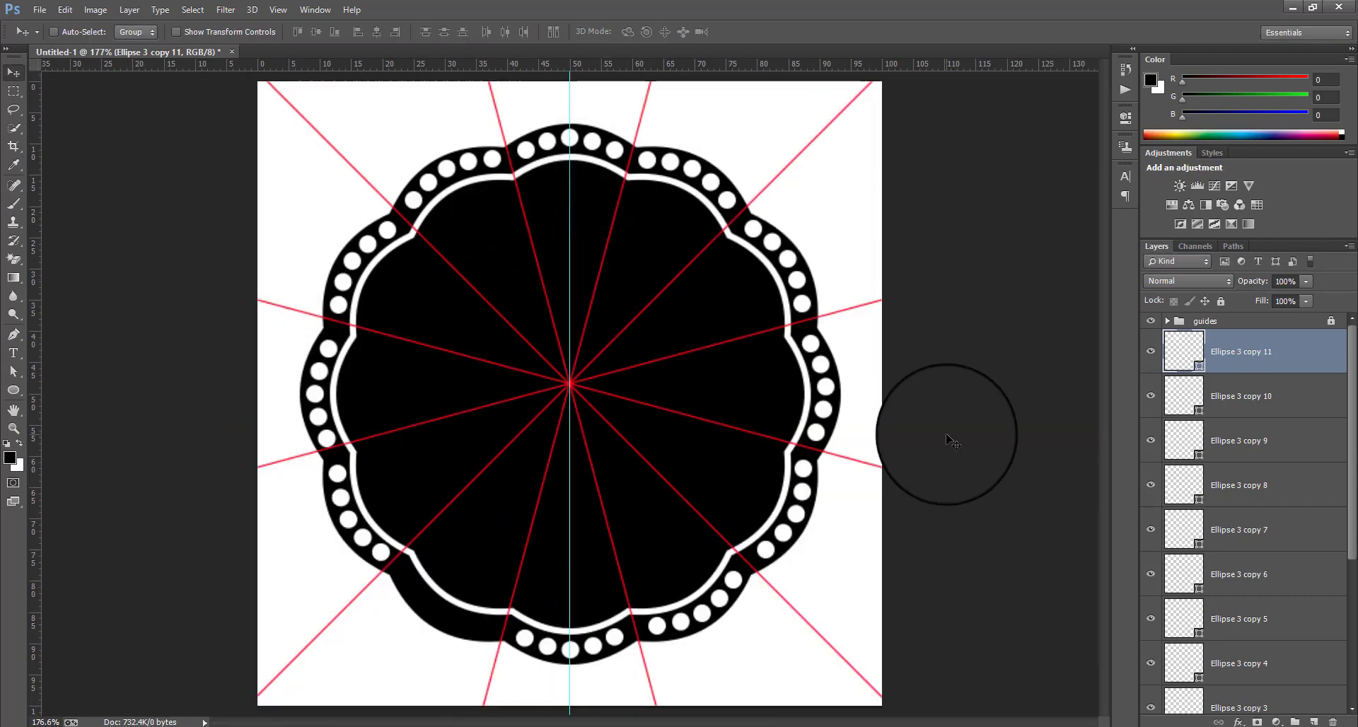
pyautogui.scroll(-5, 1243, 591)
pyautogui.scroll(5, 1167, 408)
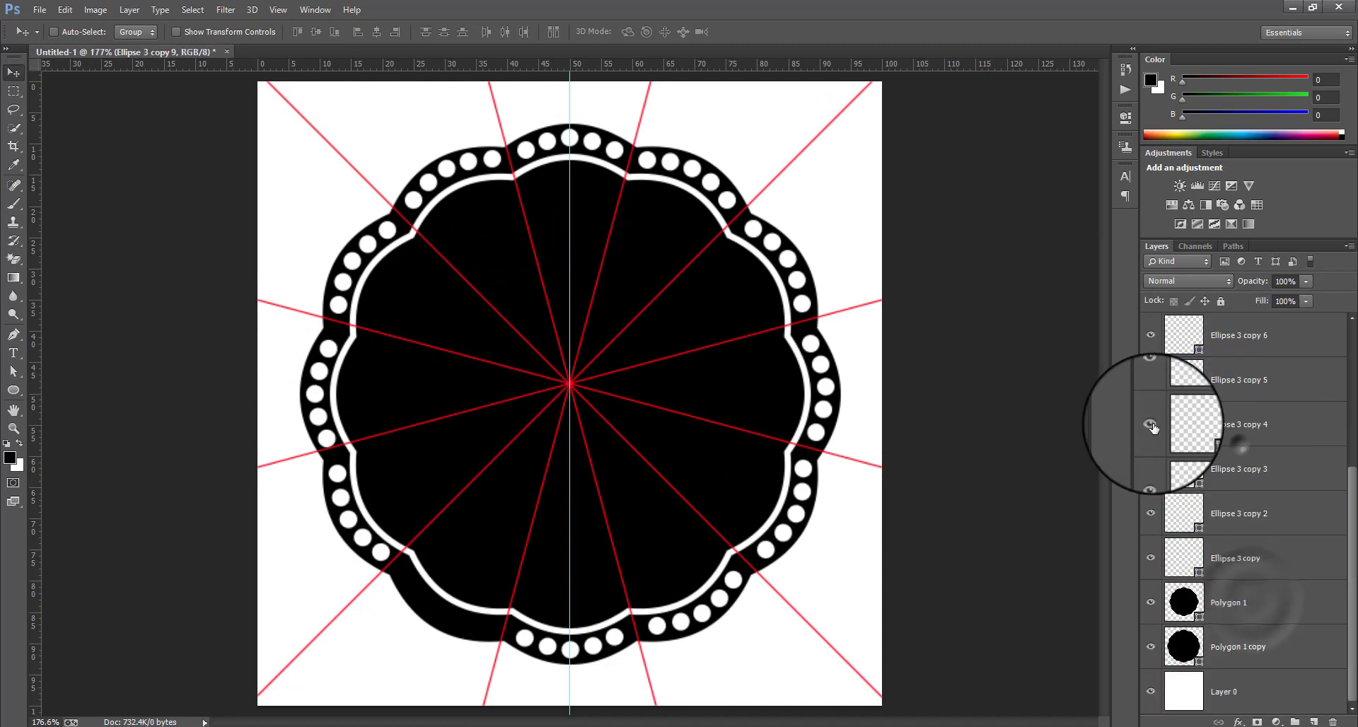
pyautogui.click(1194, 524)
pyautogui.hotkey('ctrl', 'j')
pyautogui.moveTo(553, 635); pyautogui.dragTo(432, 595)
pyautogui.hotkey('ctrl', 't')
pyautogui.moveTo(539, 579); pyautogui.dragTo(500, 648)
pyautogui.press('Return')
pyautogui.hotkey('ctrl', 't')
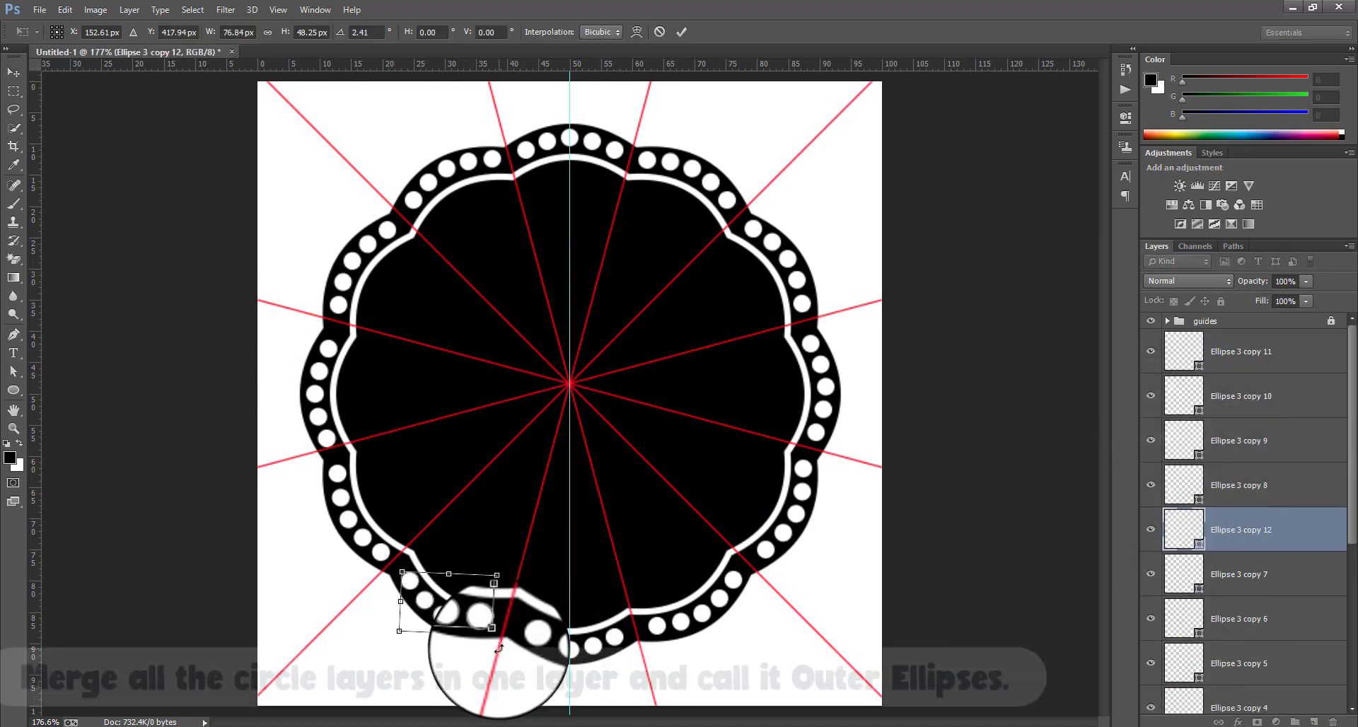
pyautogui.press('Return')
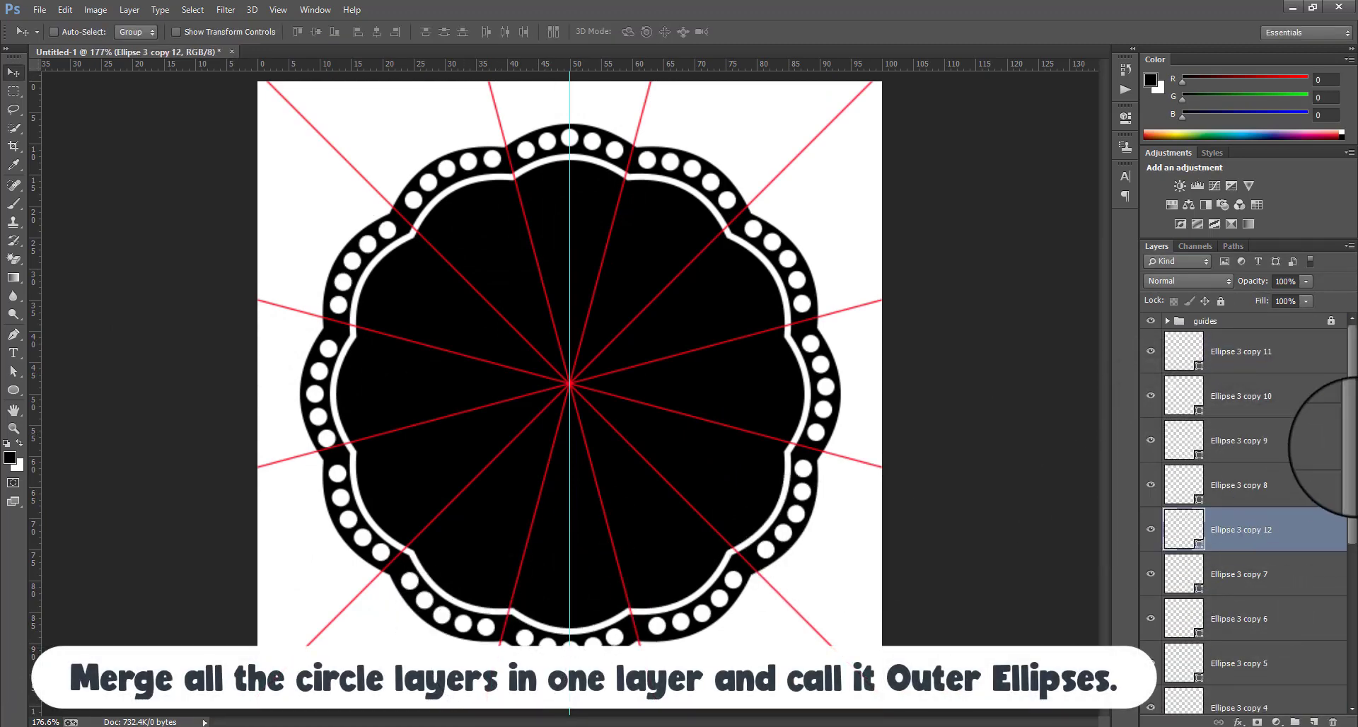
# Merge all the circle-row layers, from Ellipse 3 copy 11 down to Ellipse 3 copy, into one layer.
pyautogui.click(1266, 352)
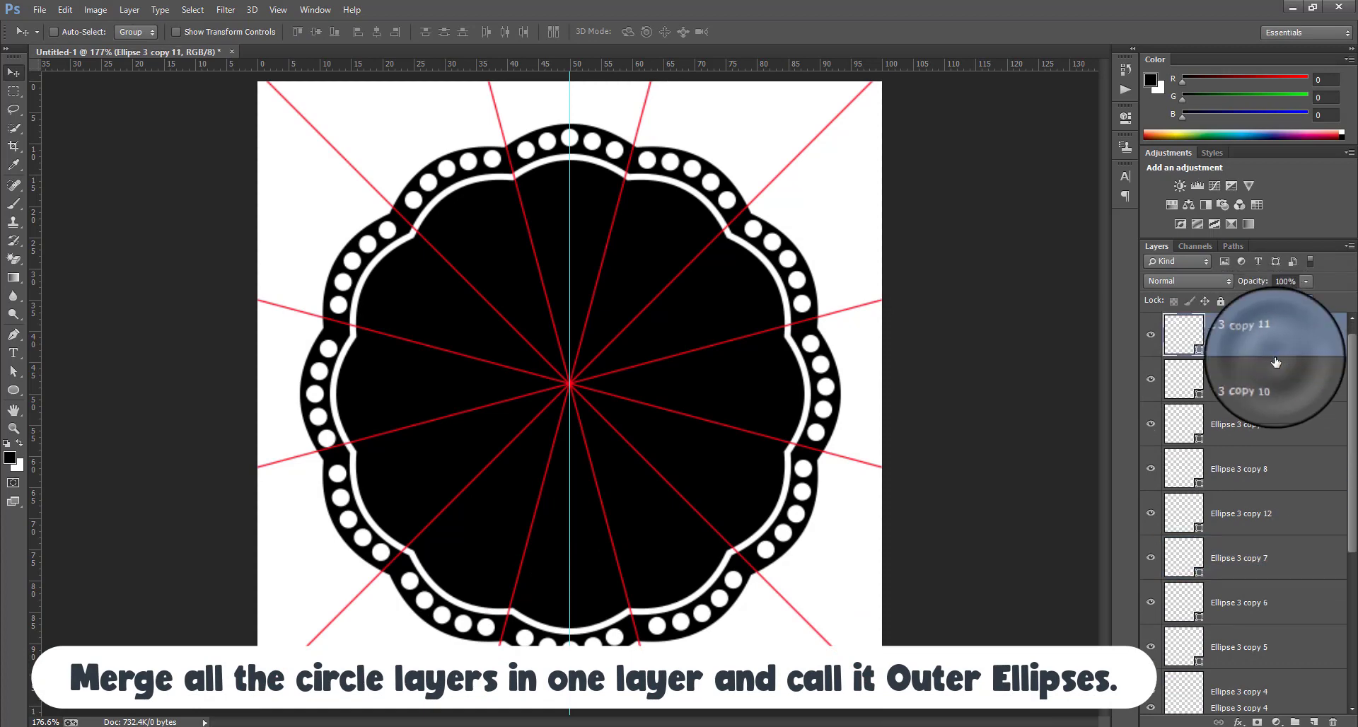
pyautogui.scroll(-4, 1254, 479)
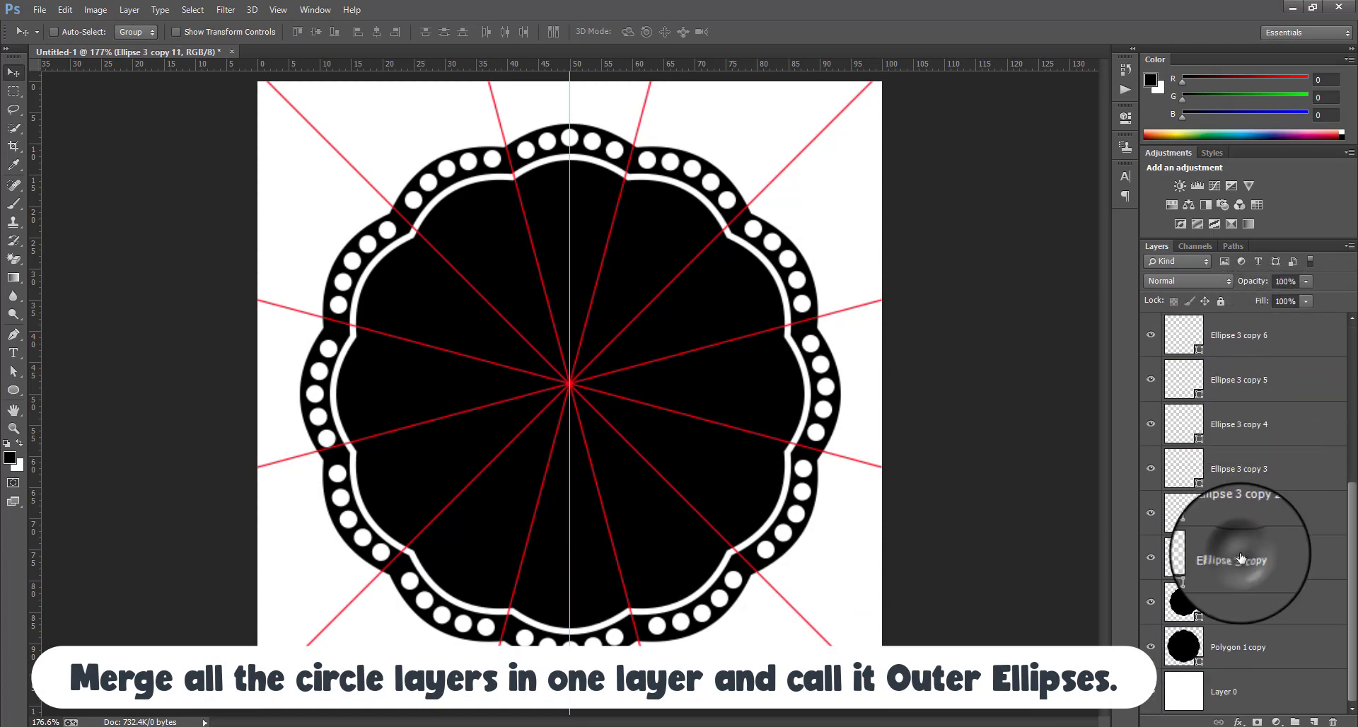
pyautogui.keyDown('shift'); pyautogui.click(1241, 559); pyautogui.keyUp('shift')
pyautogui.hotkey('ctrl', 'e')
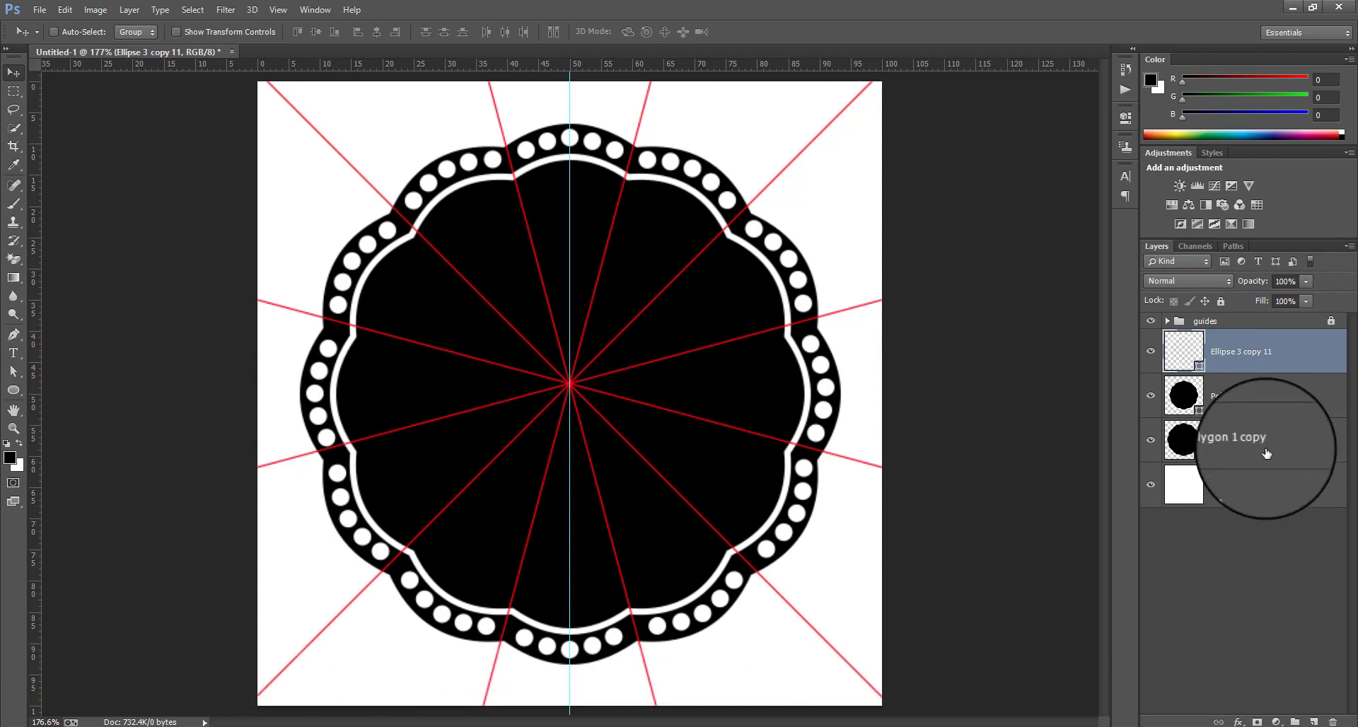
# Create a white 30 x 30 px circle at the top center of the inner polygon with the Ellipse tool.
pyautogui.click(13, 390)
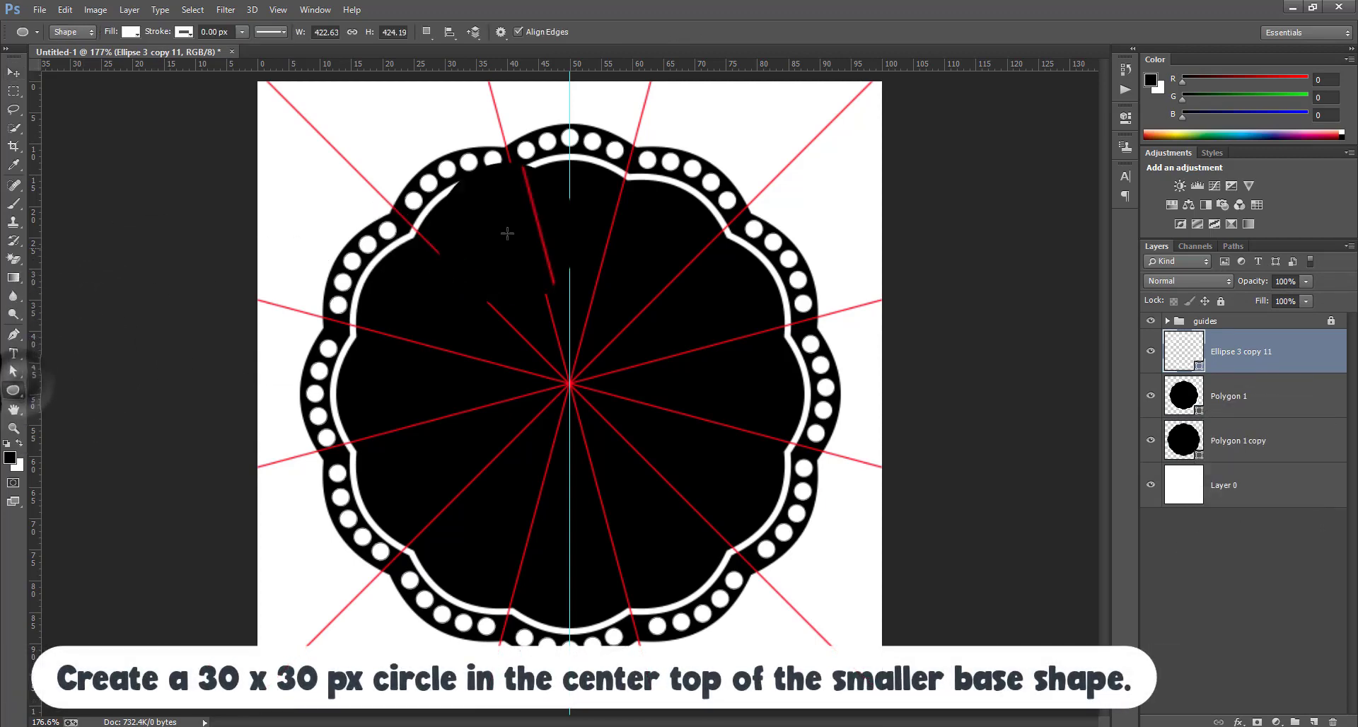
pyautogui.click(569, 200)
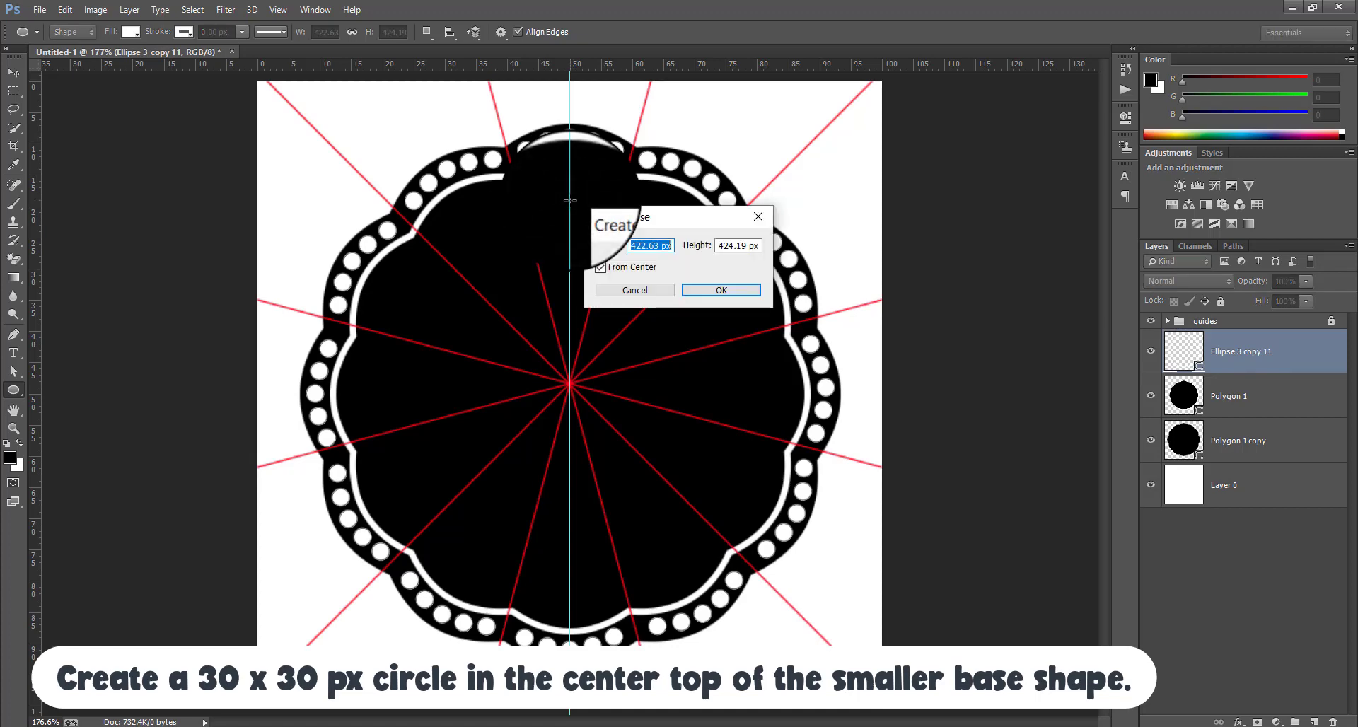
pyautogui.press('Return')
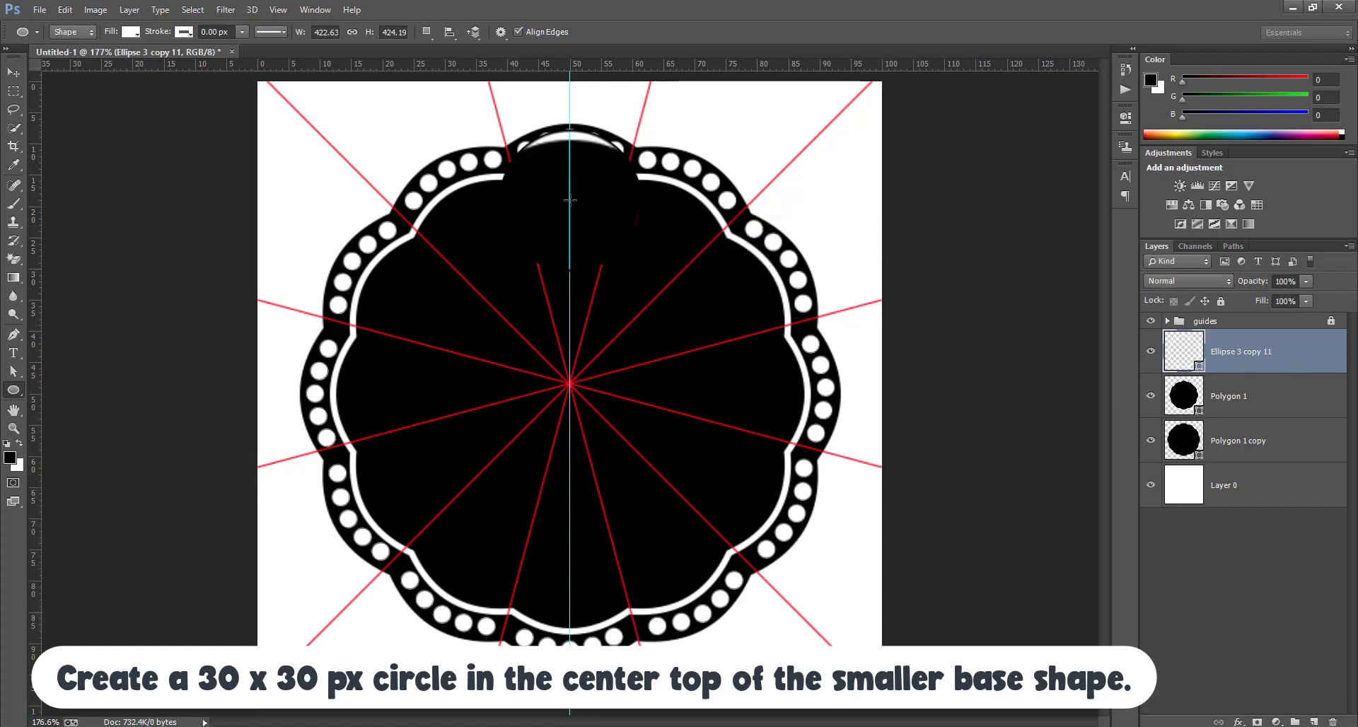
# Create two white 23 x 23 px circles below the 30 px circle, one on each side of the vertical center guide.
pyautogui.hotkey('ctrl', '+')
pyautogui.hotkey('ctrl', '+')
pyautogui.scroll(5, 601, 214)
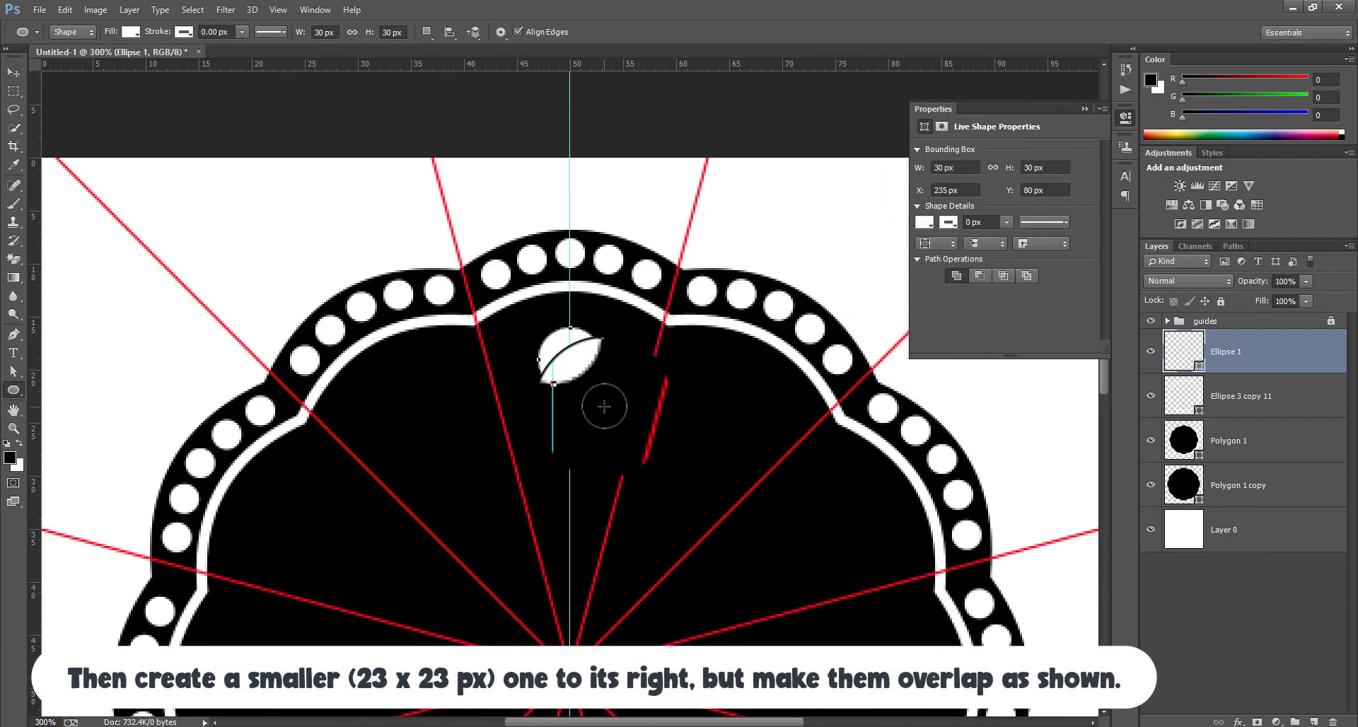
pyautogui.click(606, 406)
pyautogui.press('Return')
pyautogui.click(537, 459)
pyautogui.press('Return')
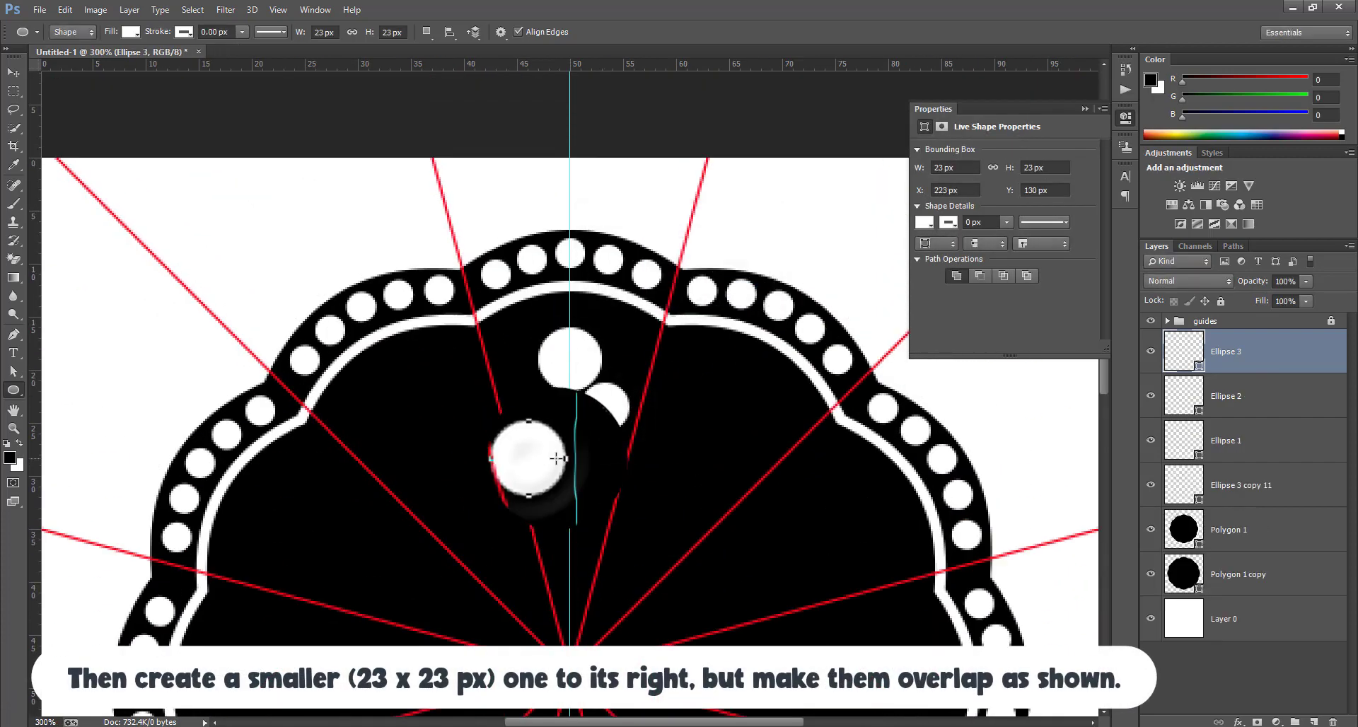
# Move the two 23 px circles up so they overlap the lower flanks of the 30 px circle, forming a cloud shape.
pyautogui.press('v')
pyautogui.moveTo(614, 408); pyautogui.dragTo(614, 331)
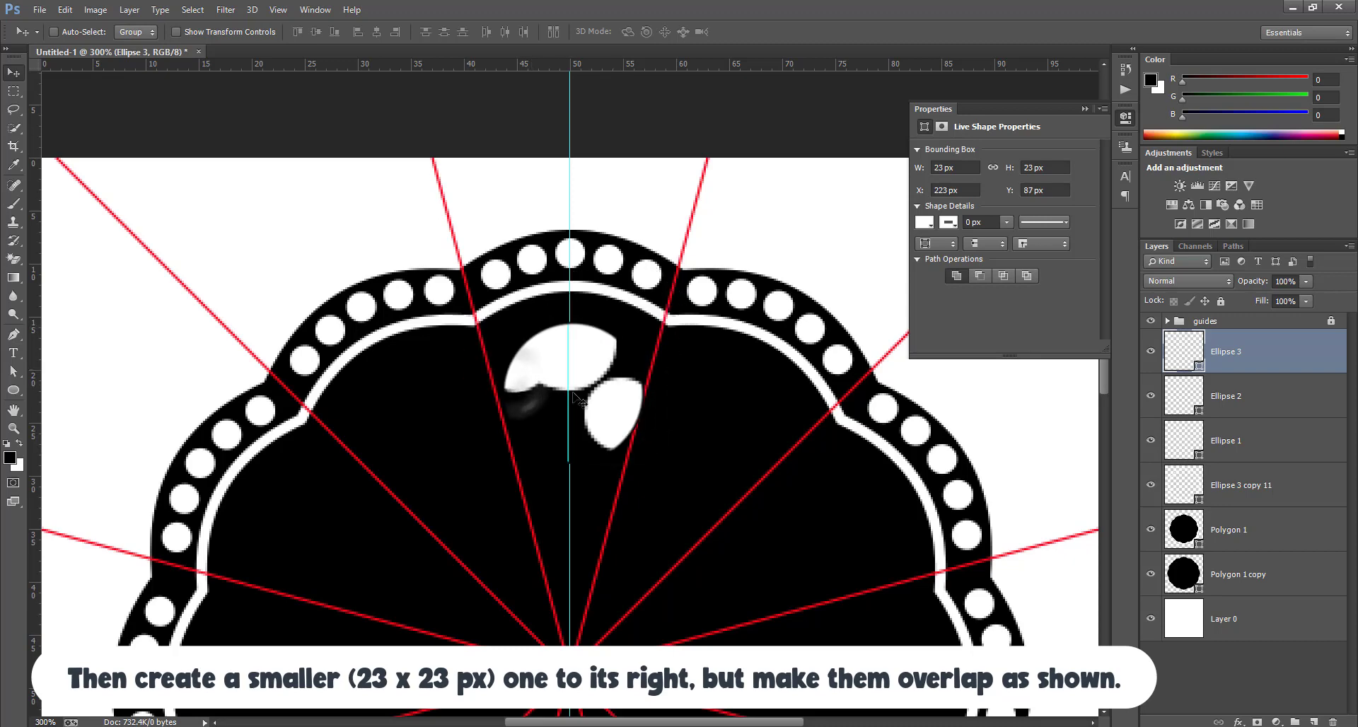
pyautogui.keyDown('ctrl'); pyautogui.click(607, 366); pyautogui.keyUp('ctrl')
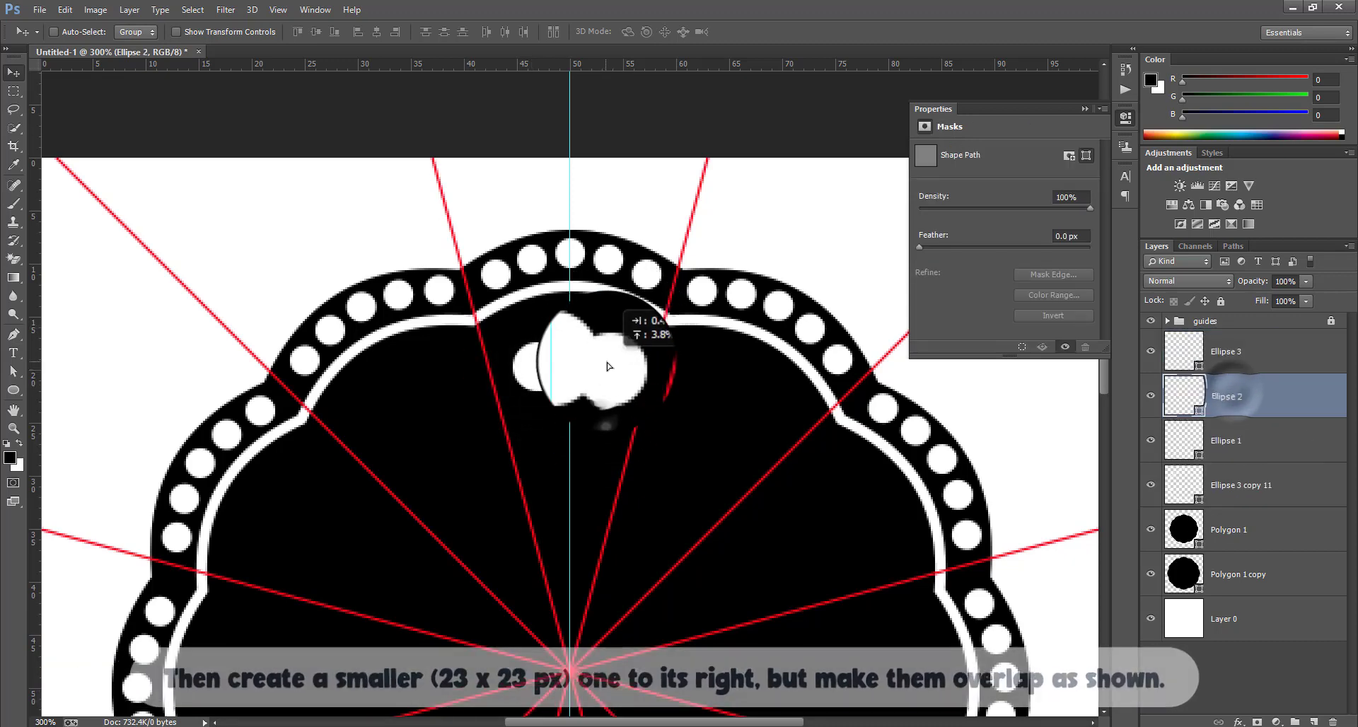
pyautogui.moveTo(607, 361); pyautogui.dragTo(607, 363)
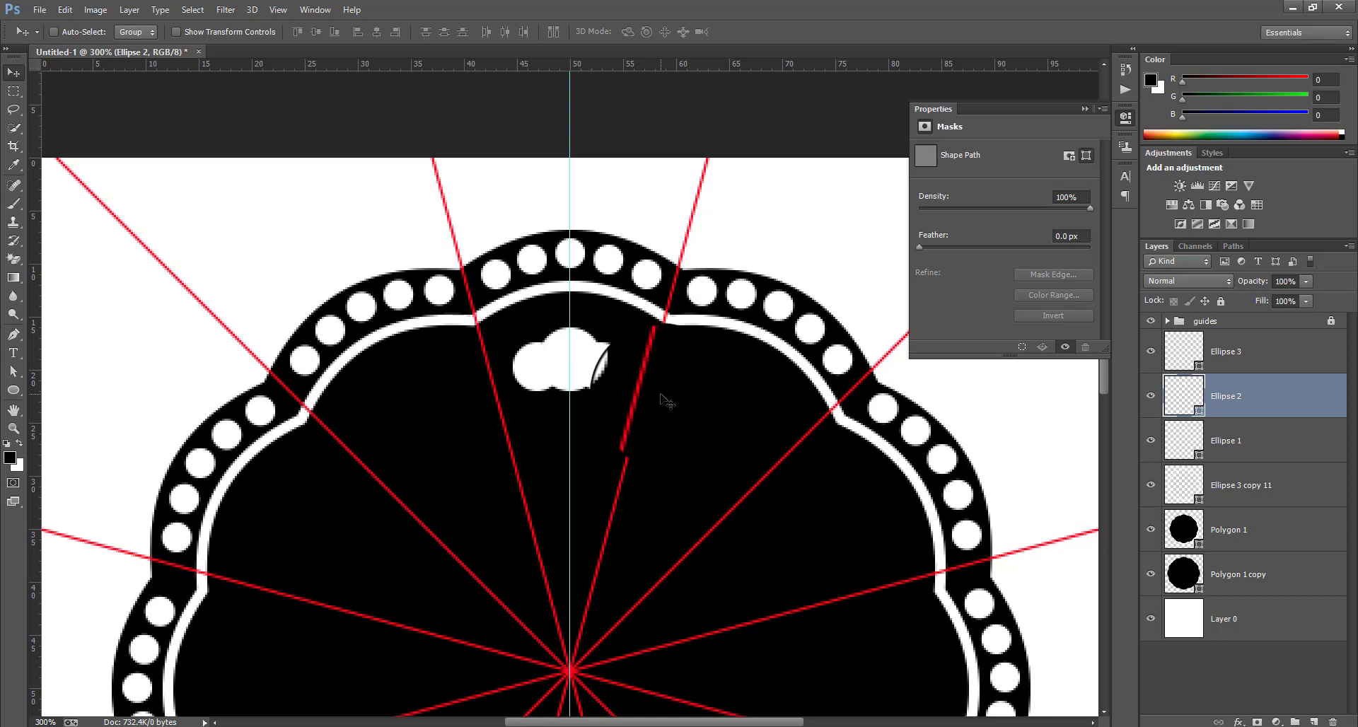
# Draw a freely sized ellipse about 55 x 22 px across the lower part of the three overlapping circles.
pyautogui.click(13, 389)
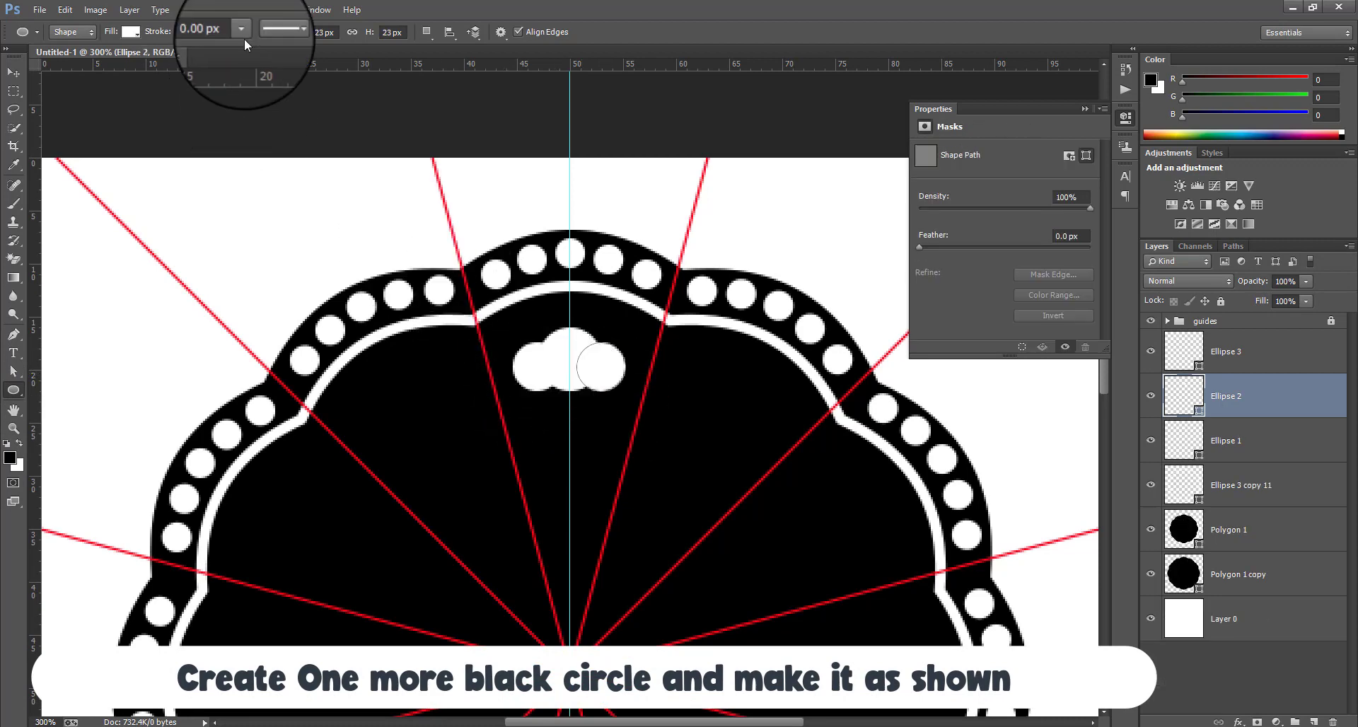
pyautogui.click(502, 33)
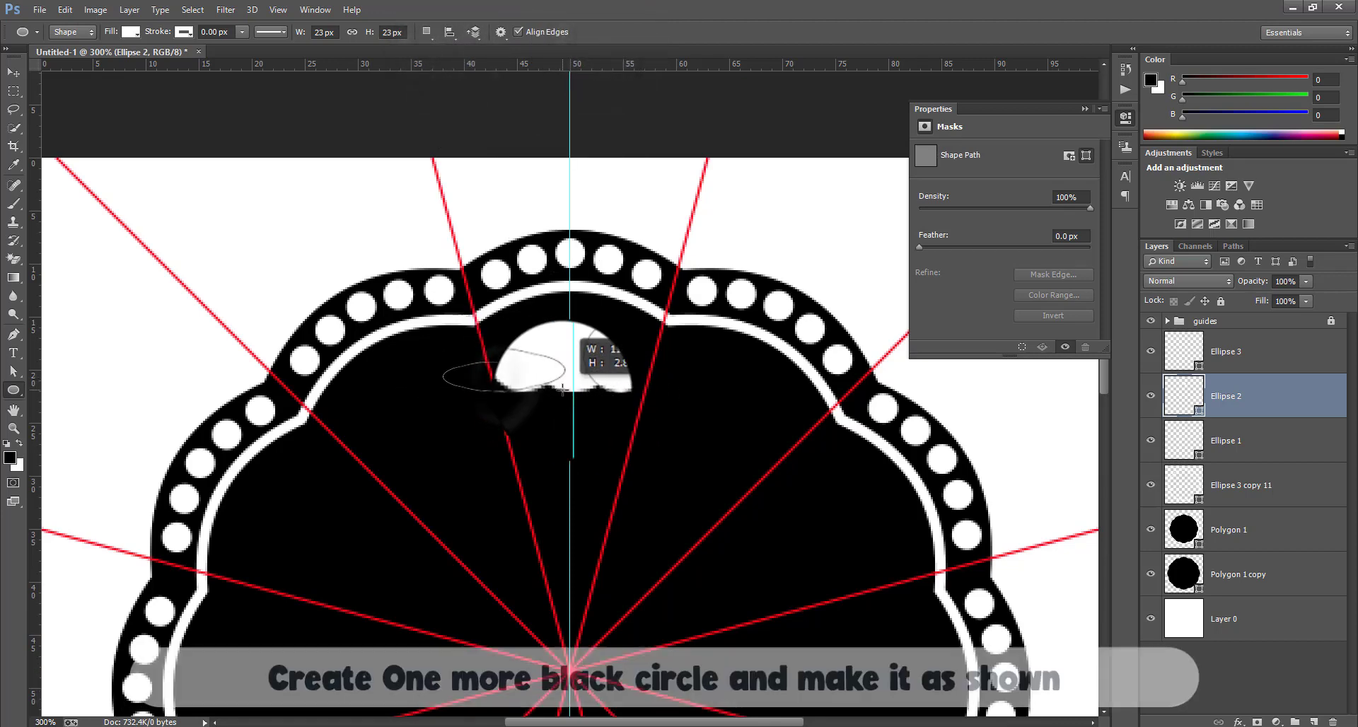
pyautogui.moveTo(562, 390); pyautogui.dragTo(623, 406)
pyautogui.press('v')
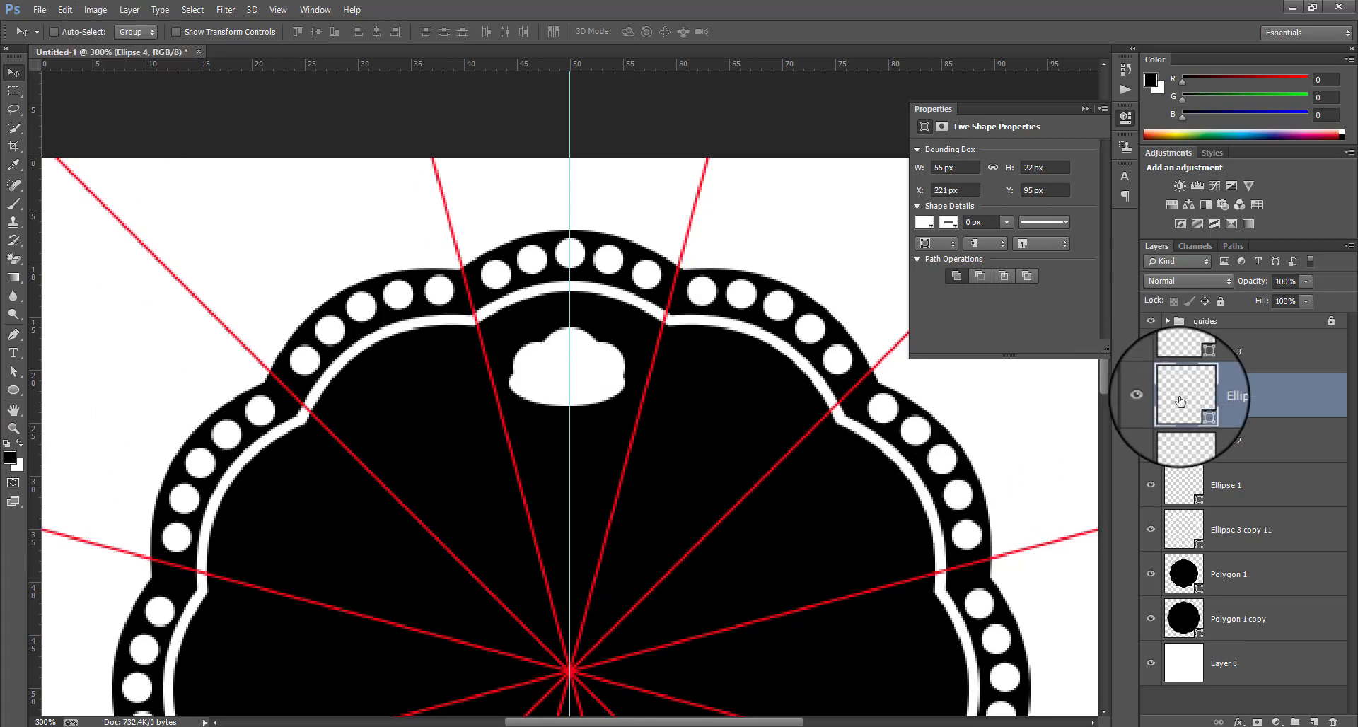
# Recolor the flat ellipse black and raise its layer above Ellipse 3 to cut off the base of the circles.
pyautogui.doubleClick(1181, 401)
pyautogui.click(1089, 382)
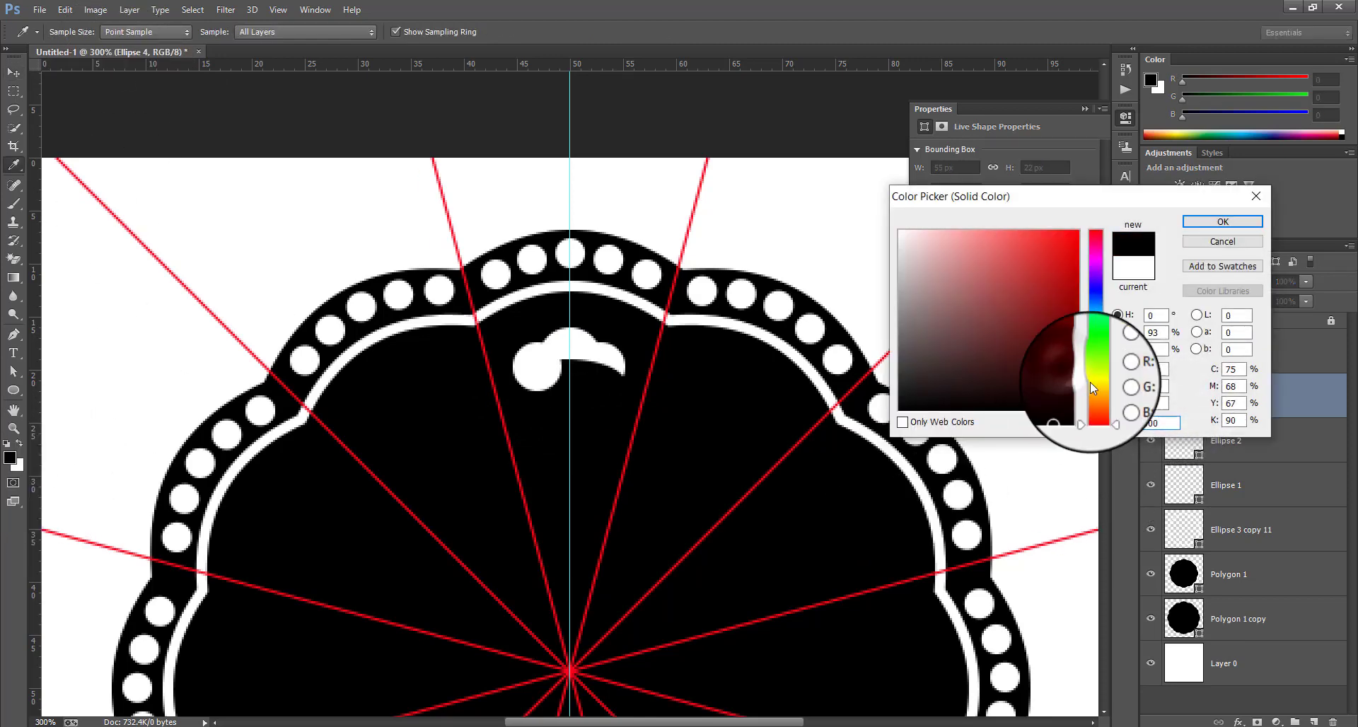
pyautogui.click(1199, 219)
pyautogui.moveTo(1223, 411); pyautogui.dragTo(1266, 334)
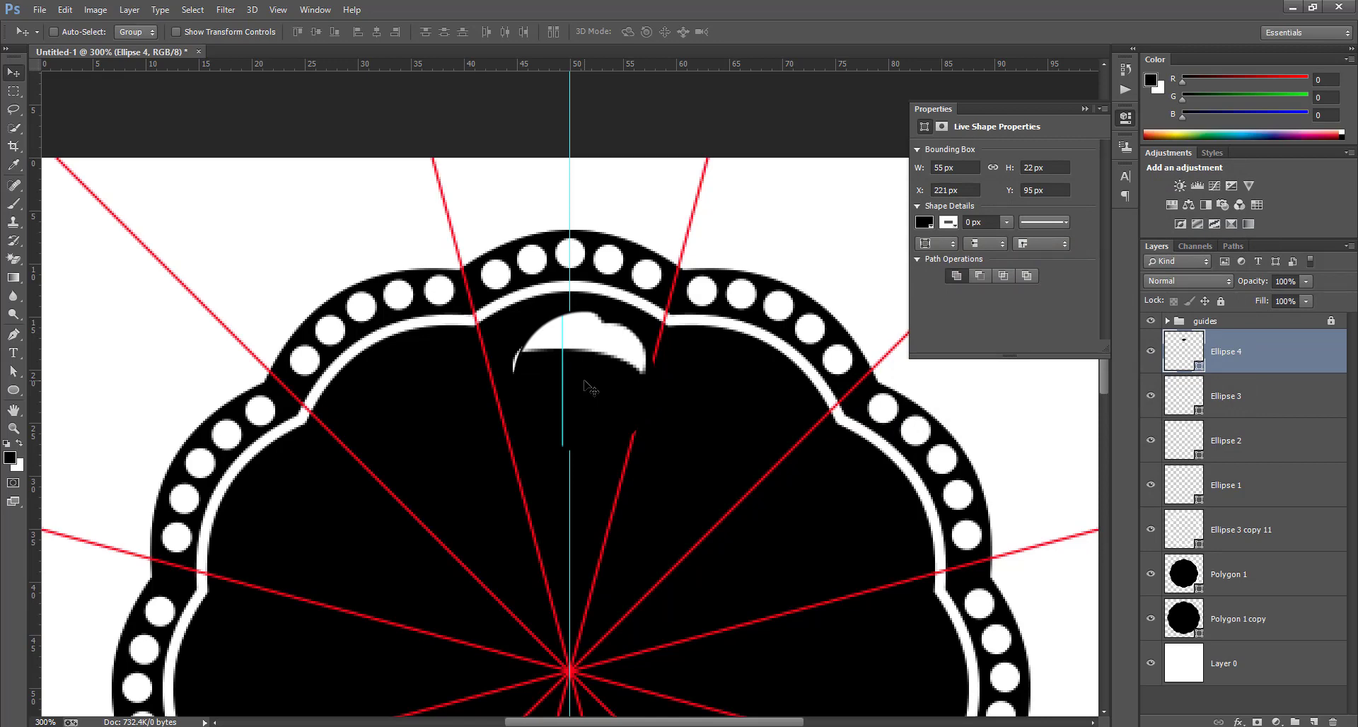
# Rename the border circles layer, Ellipse 3 copy 11, as outer.
pyautogui.keyDown('shift'); pyautogui.click(1247, 493); pyautogui.keyUp('shift')
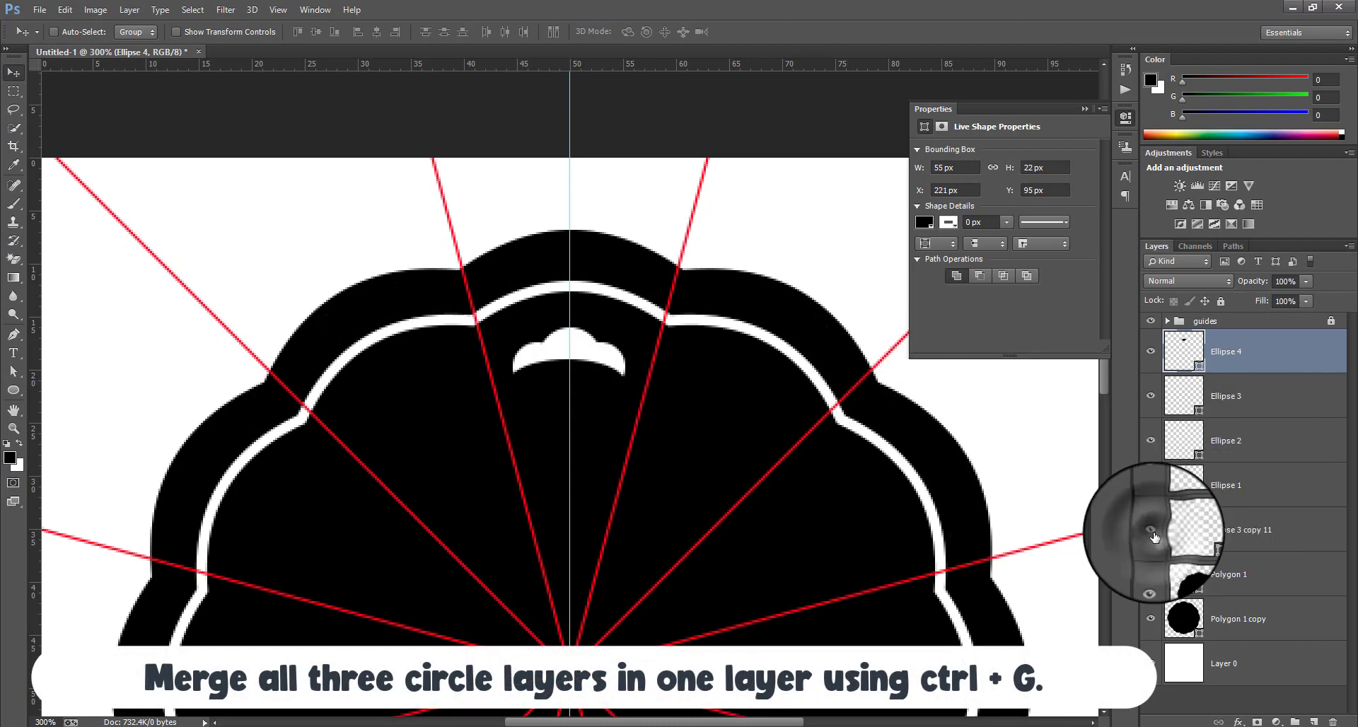
pyautogui.doubleClick(1239, 532)
# Merge the three white circle layers Ellipse 1, Ellipse 2 and Ellipse 3 into one layer.
pyautogui.click(1243, 485)
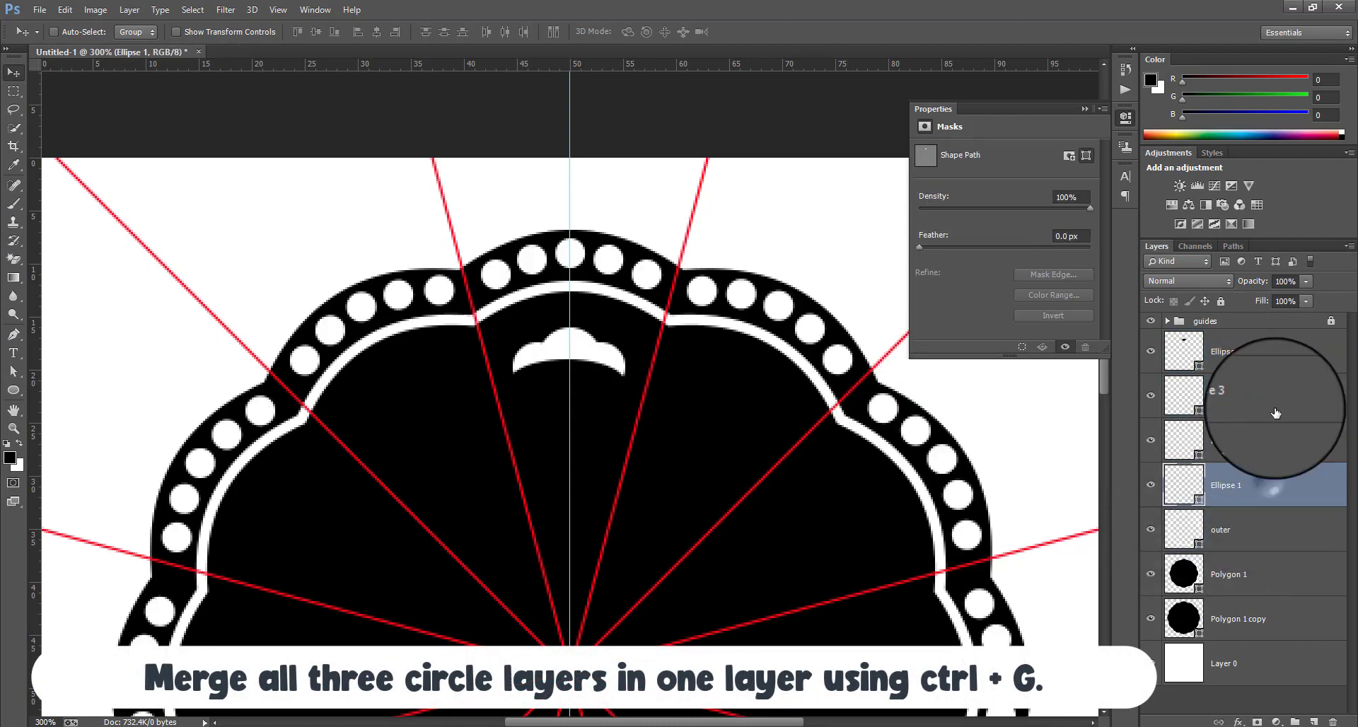
pyautogui.keyDown('shift'); pyautogui.click(1250, 360); pyautogui.keyUp('shift')
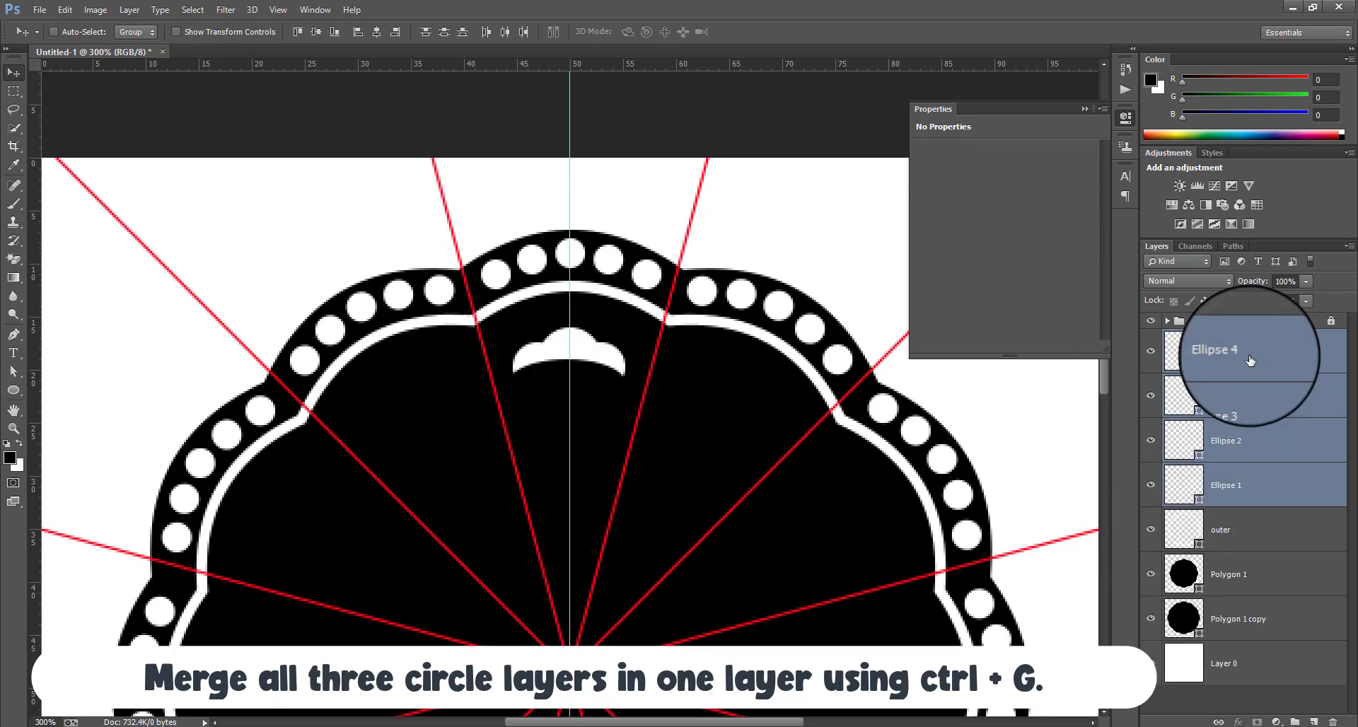
pyautogui.click(1151, 351)
pyautogui.click(1152, 354)
pyautogui.click(1252, 396)
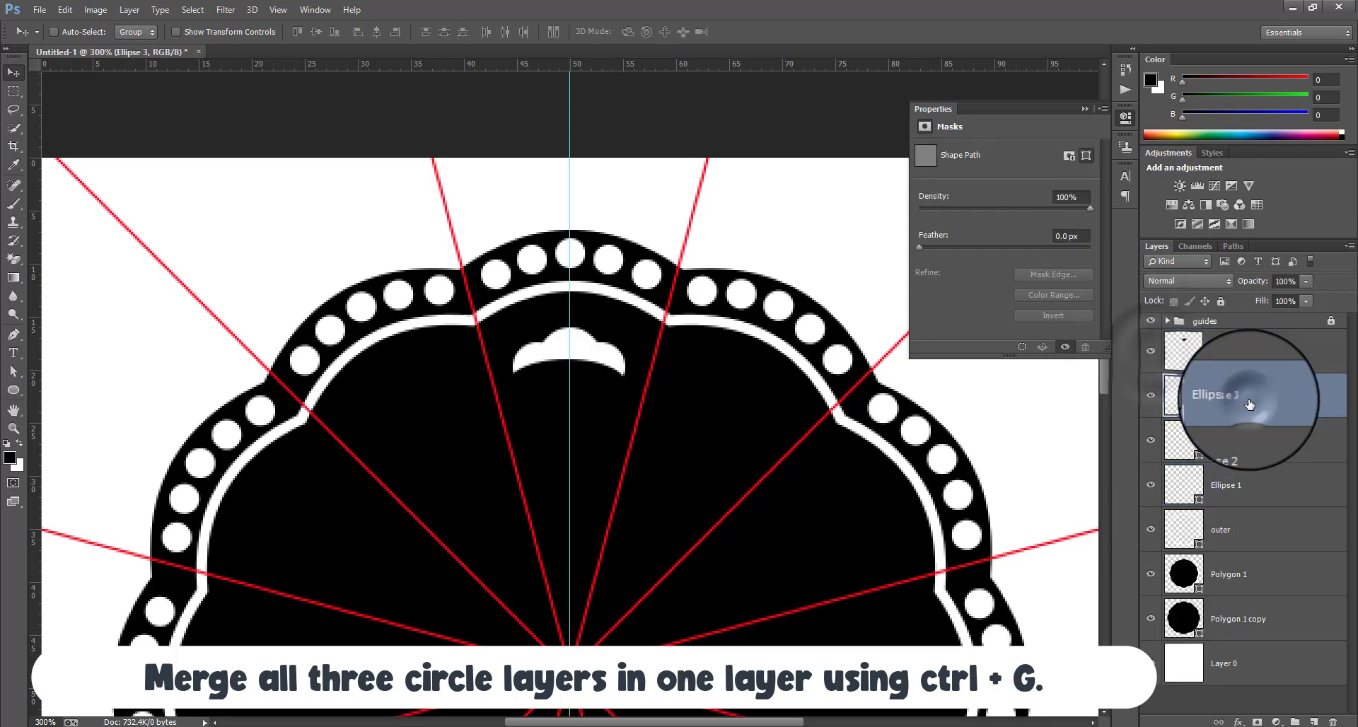
pyautogui.keyDown('shift'); pyautogui.click(1254, 486); pyautogui.keyUp('shift')
pyautogui.hotkey('ctrl', 'e')
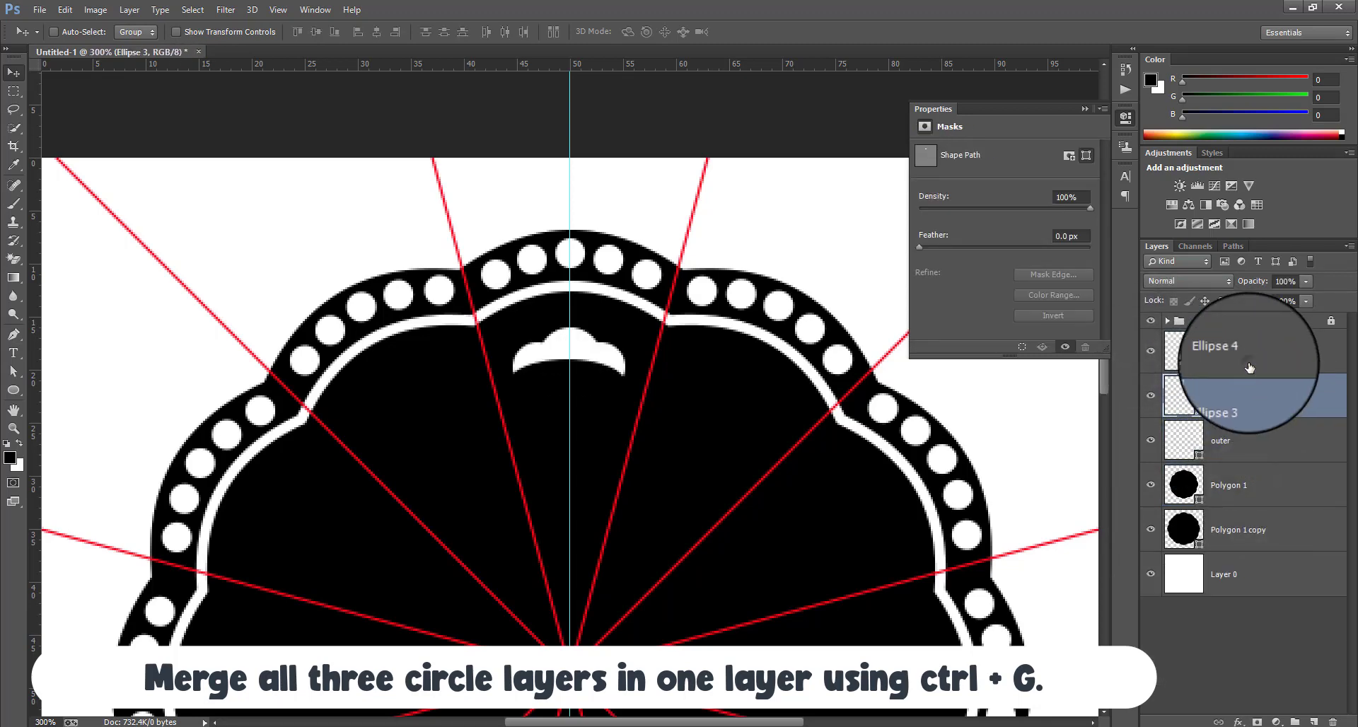
# Group the merged circles with the black Ellipse 4 layer and convert the group to a smart object.
pyautogui.keyDown('shift'); pyautogui.click(1250, 361); pyautogui.keyUp('shift')
pyautogui.hotkey('ctrl', 'e')
pyautogui.hotkey('ctrl', 'g')
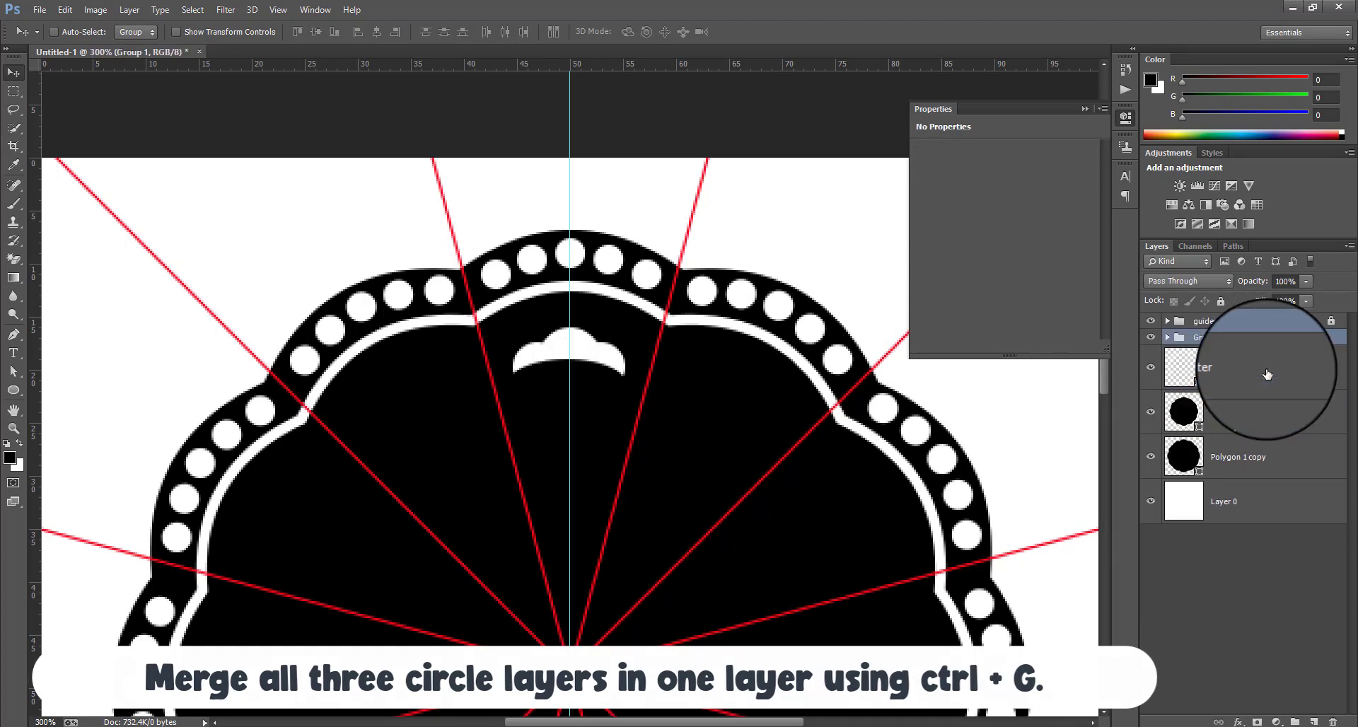
pyautogui.rightClick(1251, 341)
pyautogui.click(1200, 400)
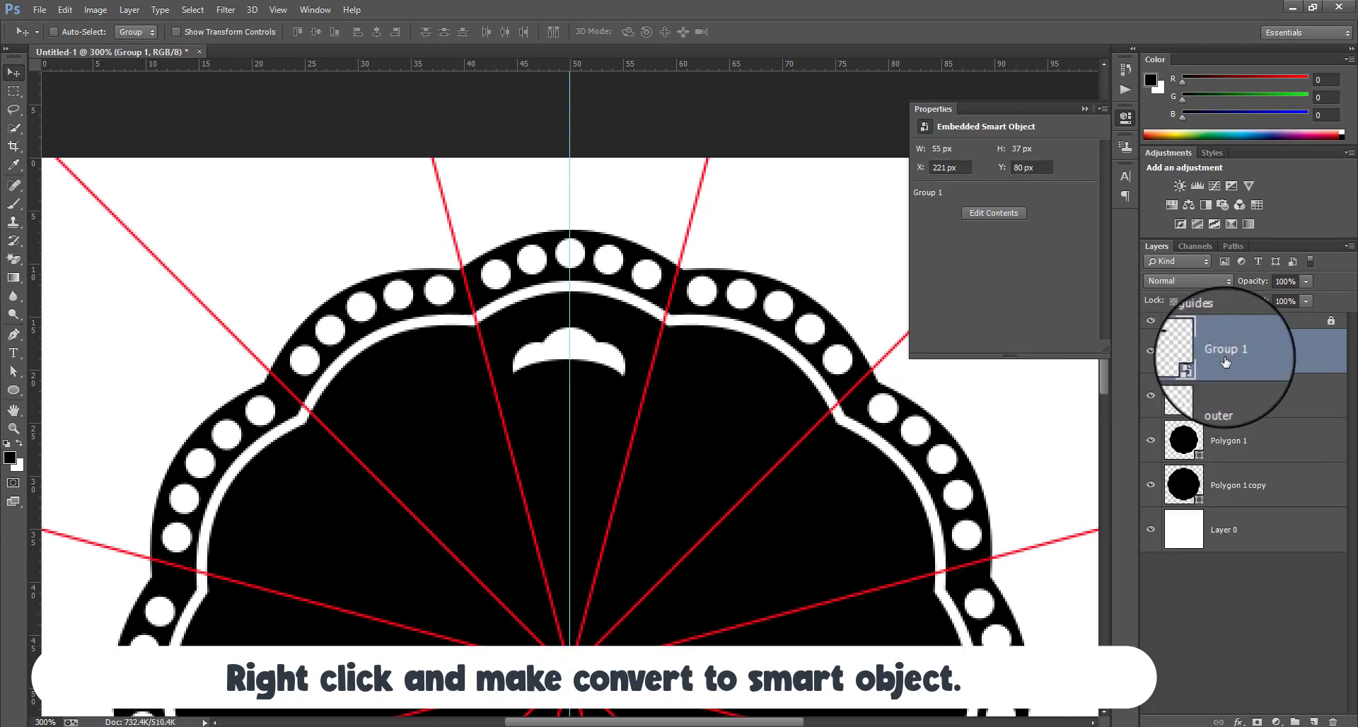
# Duplicate the cloud motif twice and fit the copies in the 1 and 2 o'clock scallops, rotated clockwise to follow the curve.
pyautogui.hotkey('ctrl', 'j')
pyautogui.hotkey('ctrl', 't')
pyautogui.moveTo(610, 353); pyautogui.dragTo(863, 515)
pyautogui.press('Return')
pyautogui.hotkey('ctrl', 'j')
pyautogui.hotkey('ctrl', 't')
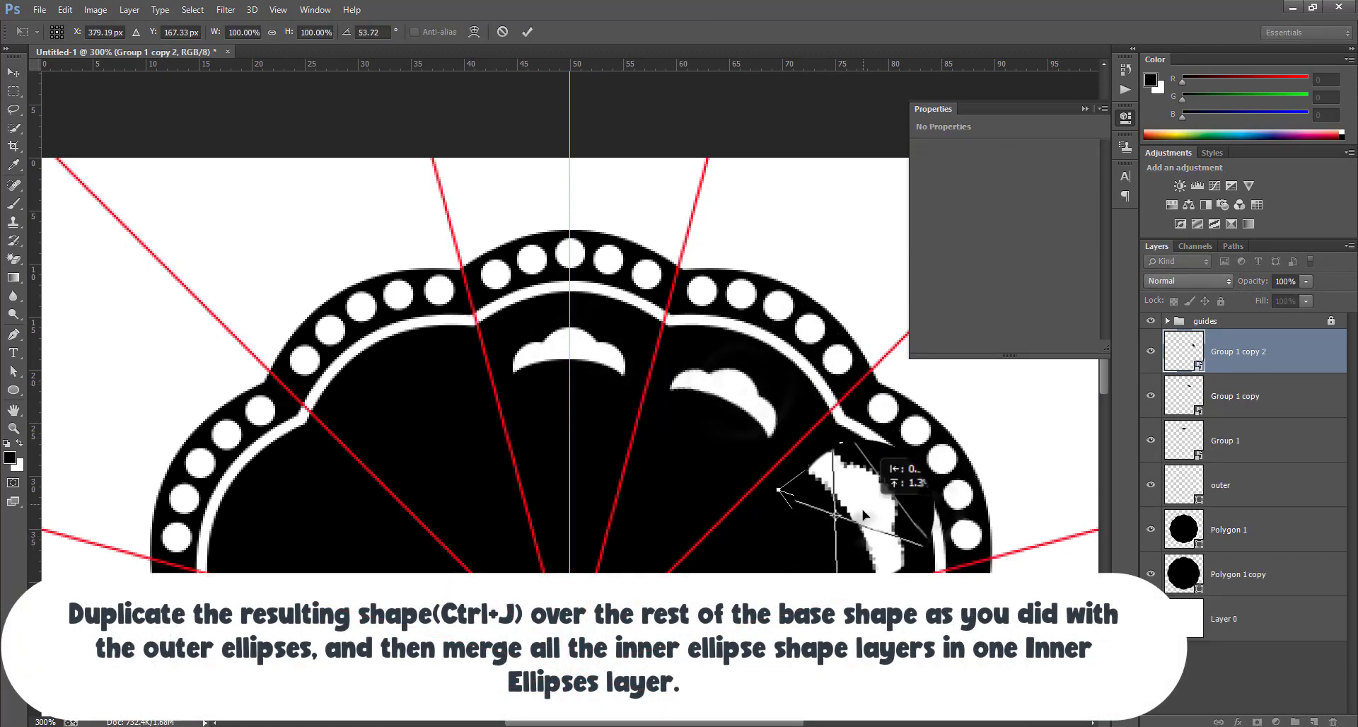
pyautogui.press('Return')
# Duplicate the cloud motif again and fit the copy in the 3 o'clock scallop with a further clockwise rotation.
pyautogui.scroll(-3, 863, 516)
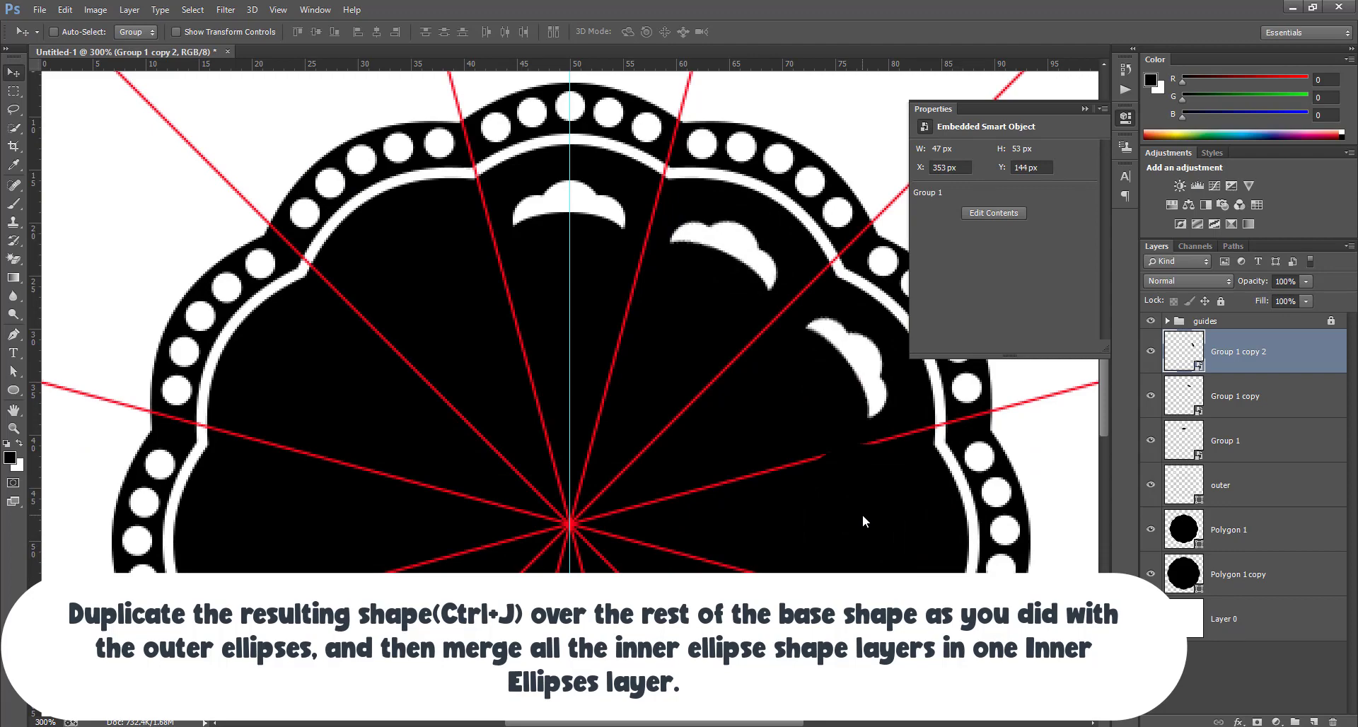
pyautogui.hotkey('ctrl', 'j')
pyautogui.moveTo(858, 361); pyautogui.dragTo(903, 534)
pyautogui.hotkey('ctrl', 't')
pyautogui.moveTo(928, 460); pyautogui.dragTo(955, 493)
pyautogui.moveTo(882, 529); pyautogui.dragTo(909, 515)
pyautogui.press('Return')
# Place another copy of the cloud motif in the 4 o'clock scallop and rotate it clockwise to match the curve.
pyautogui.scroll(-3, 920, 523)
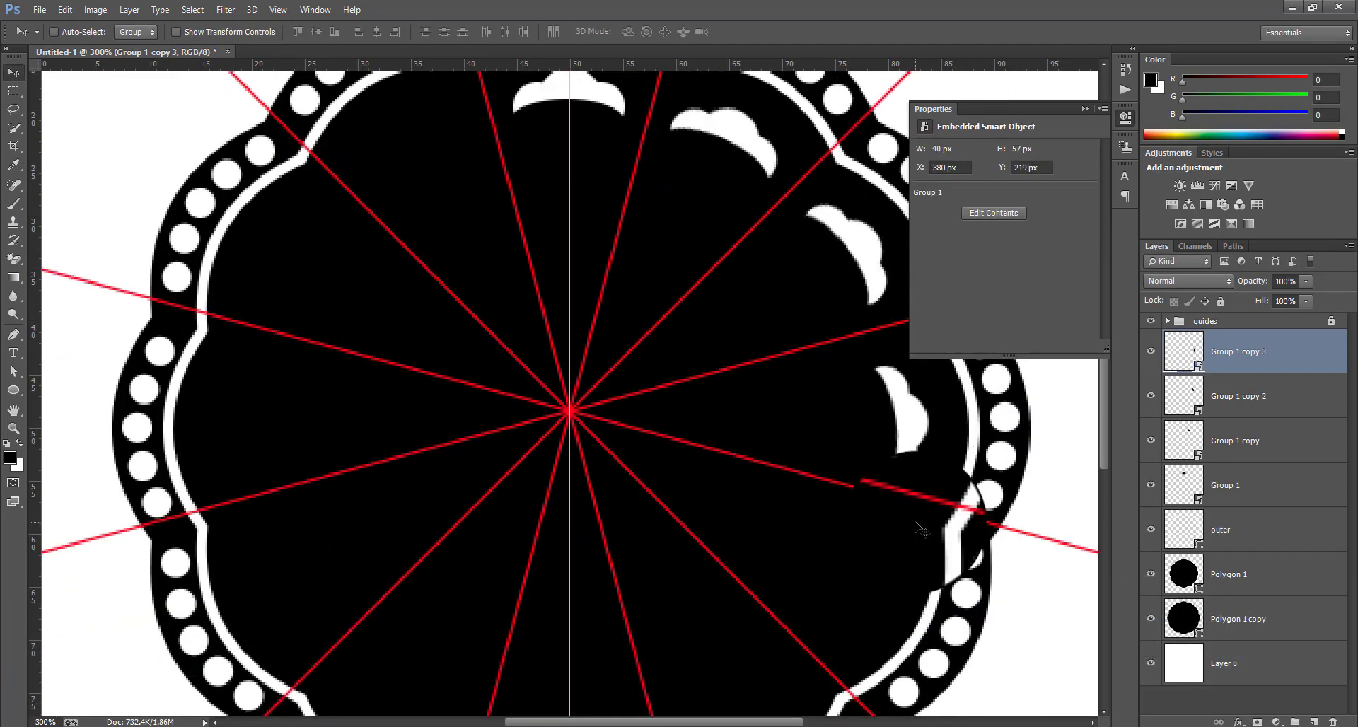
pyautogui.hotkey('ctrl', 'j')
pyautogui.moveTo(909, 407); pyautogui.dragTo(867, 555)
pyautogui.hotkey('ctrl', 't')
pyautogui.moveTo(913, 437); pyautogui.dragTo(938, 488)
pyautogui.moveTo(877, 550); pyautogui.dragTo(882, 542)
pyautogui.press('Return')
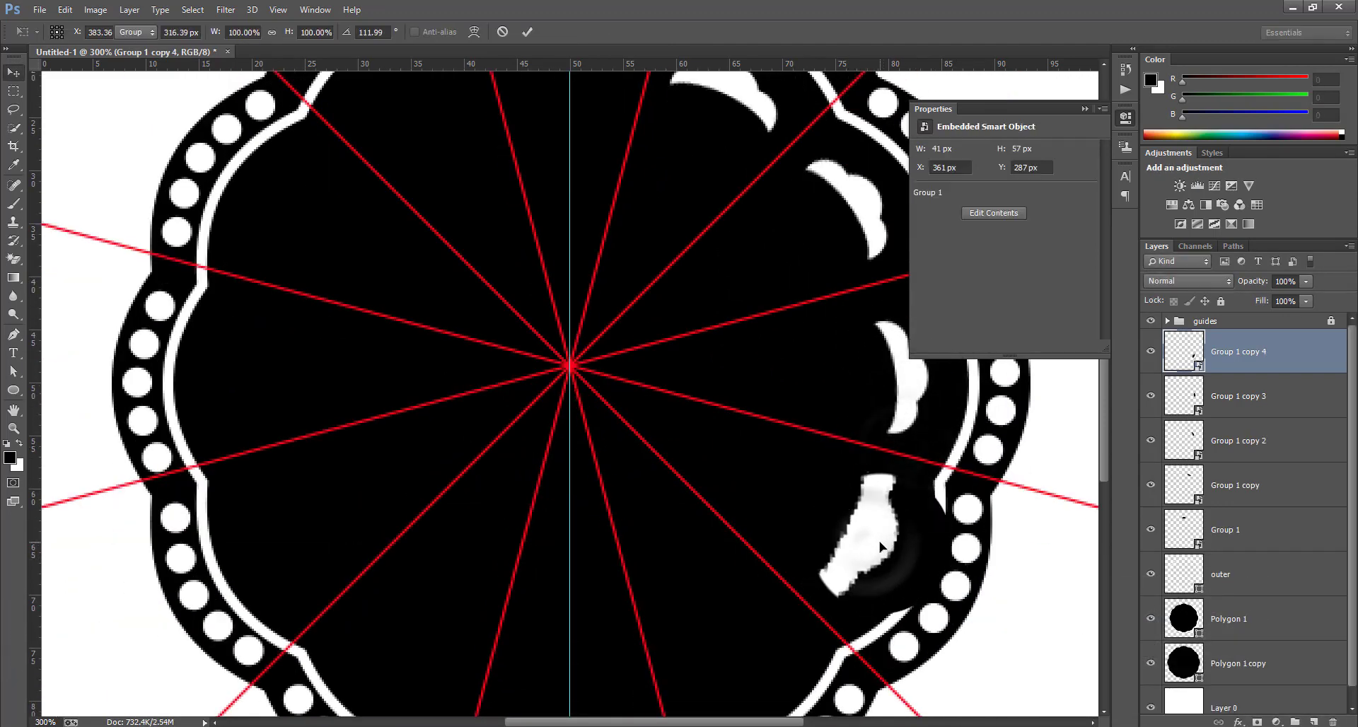
# Duplicate the 4 o'clock cloud motif, move the copy to the 5 o'clock scallop and rotate it clockwise.
pyautogui.scroll(-2, 875, 523)
pyautogui.scroll(4, 866, 447)
pyautogui.scroll(-3, 870, 450)
pyautogui.hotkey('ctrl', 'j')
pyautogui.moveTo(871, 467); pyautogui.dragTo(741, 605)
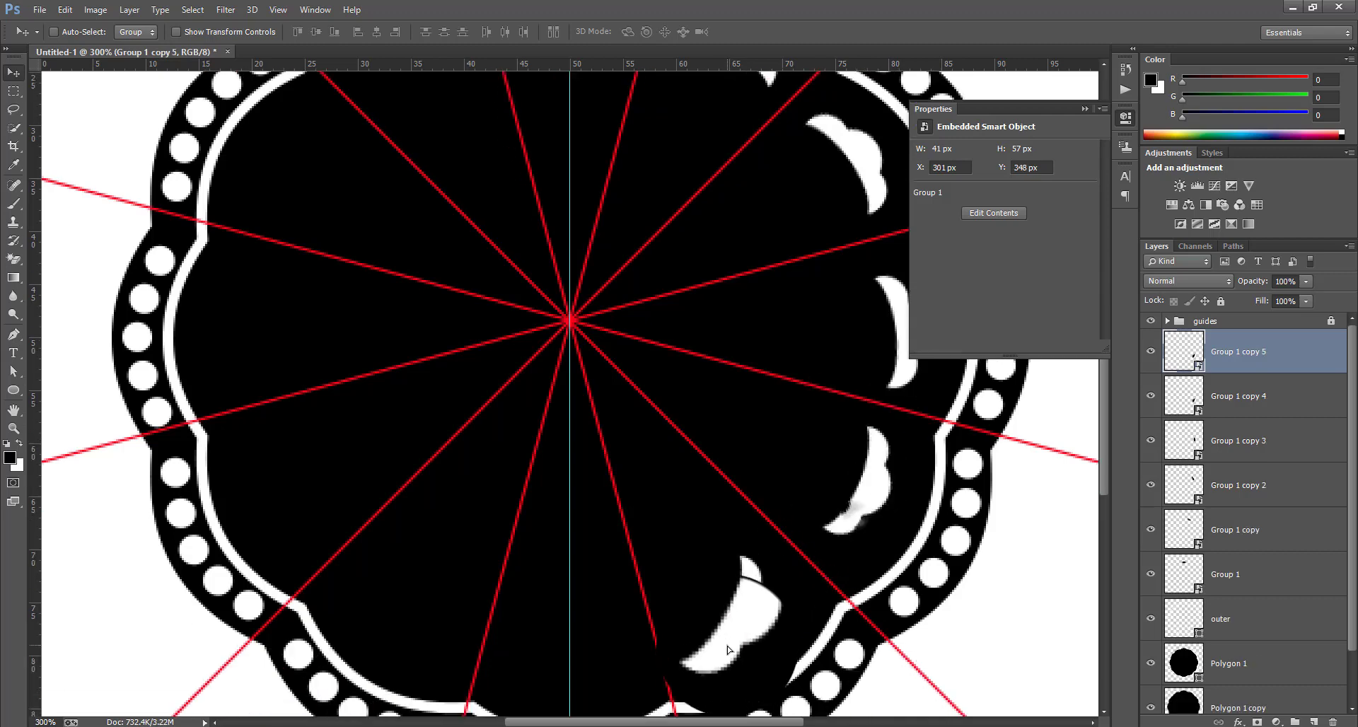
pyautogui.hotkey('ctrl', 't')
pyautogui.moveTo(805, 531); pyautogui.dragTo(825, 568)
pyautogui.moveTo(732, 635); pyautogui.dragTo(566, 655)
pyautogui.press('Return')
# Place a copy of the cloud motif in the 6 o'clock scallop, turned upside down and centered on the vertical guide.
pyautogui.hotkey('ctrl', 'j')
pyautogui.hotkey('ctrl', 't')
pyautogui.moveTo(653, 597); pyautogui.dragTo(651, 657)
pyautogui.moveTo(554, 655); pyautogui.dragTo(571, 687)
pyautogui.scroll(-1, 570, 688)
pyautogui.press('Return')
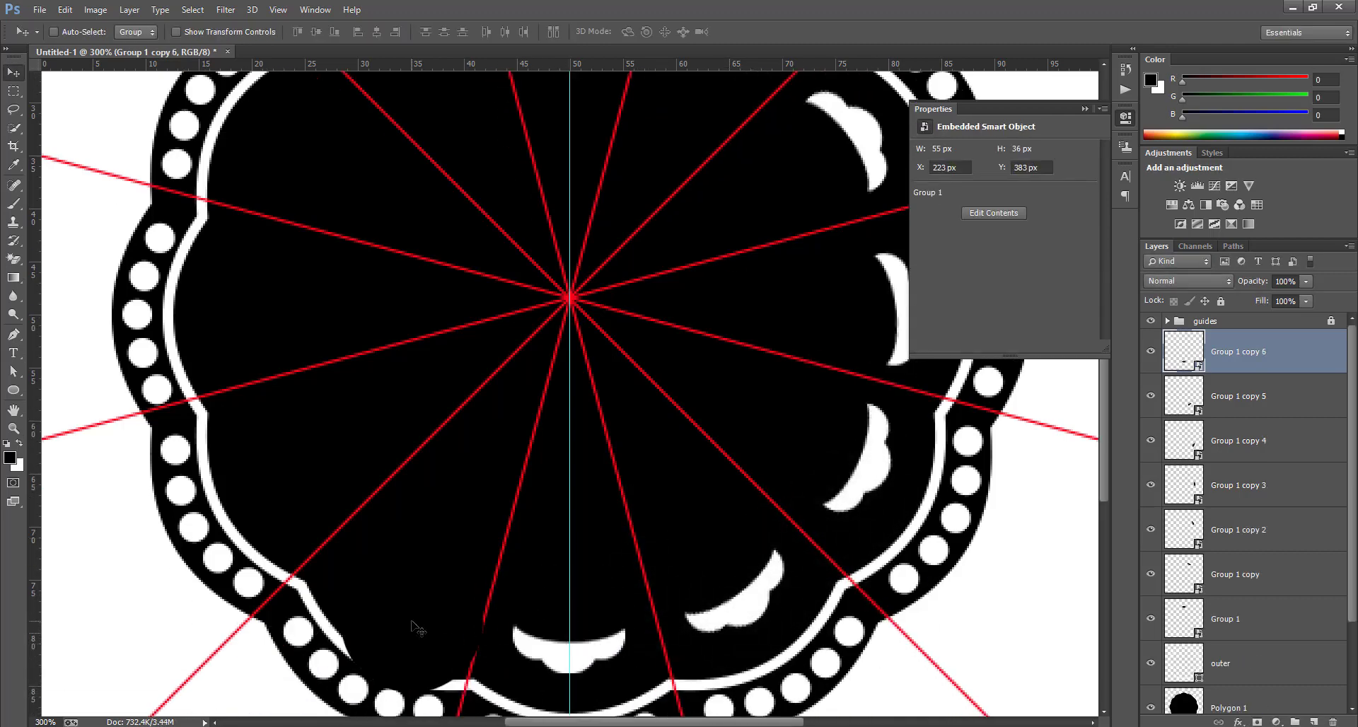
# Copy the 6 o'clock cloud motif into the 7 o'clock scallop and rotate it clockwise to fit.
pyautogui.moveTo(575, 654); pyautogui.dragTo(412, 592)
pyautogui.hotkey('ctrl', 't')
pyautogui.moveTo(493, 534); pyautogui.dragTo(499, 574)
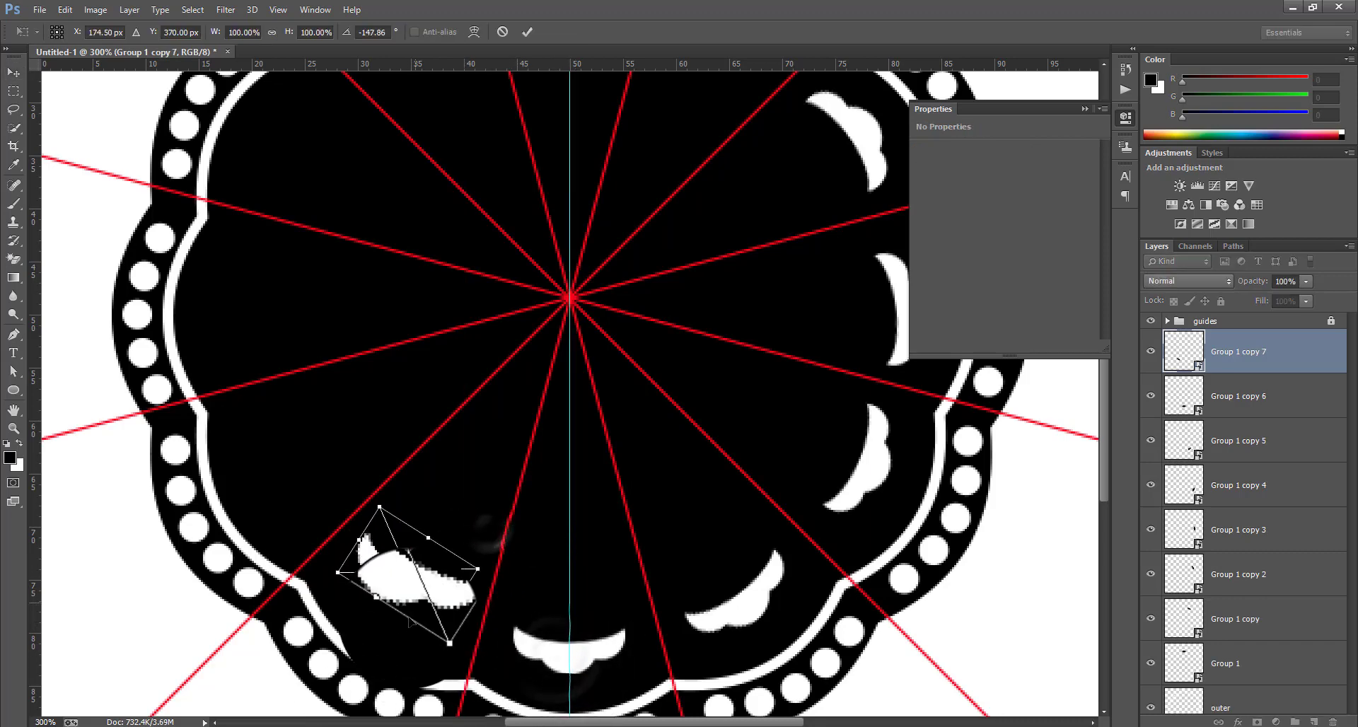
pyautogui.press('Return')
# Copy the 7 o'clock cloud motif into the 8 o'clock scallop and rotate it clockwise along the edge.
pyautogui.moveTo(407, 612); pyautogui.dragTo(314, 527)
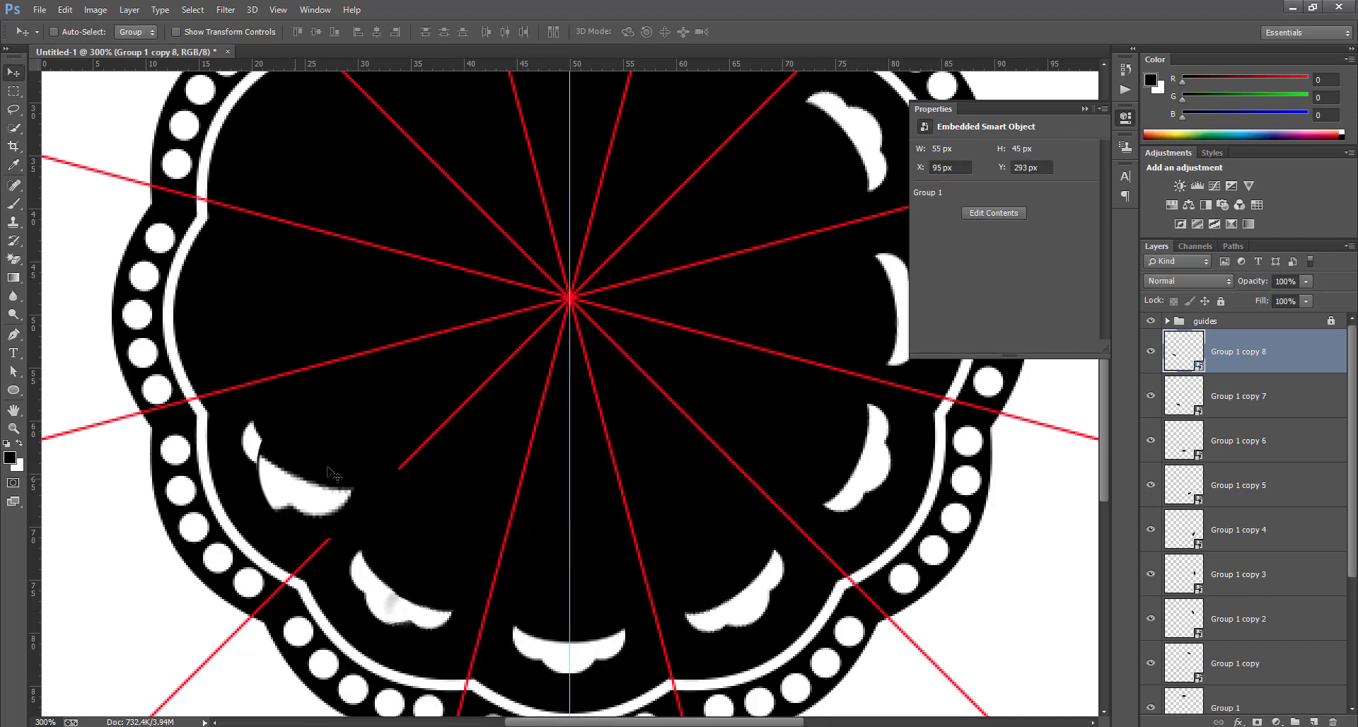
pyautogui.hotkey('ctrl', 't')
pyautogui.moveTo(385, 467); pyautogui.dragTo(361, 508)
pyautogui.moveTo(300, 467); pyautogui.dragTo(293, 473)
pyautogui.press('Return')
# Duplicate the 8 o'clock cloud motif and fit the copy in the 9 o'clock scallop, rotated clockwise.
pyautogui.scroll(4, 292, 473)
pyautogui.hotkey('ctrl', 'j')
pyautogui.moveTo(282, 546); pyautogui.dragTo(257, 384)
pyautogui.hotkey('ctrl', 't')
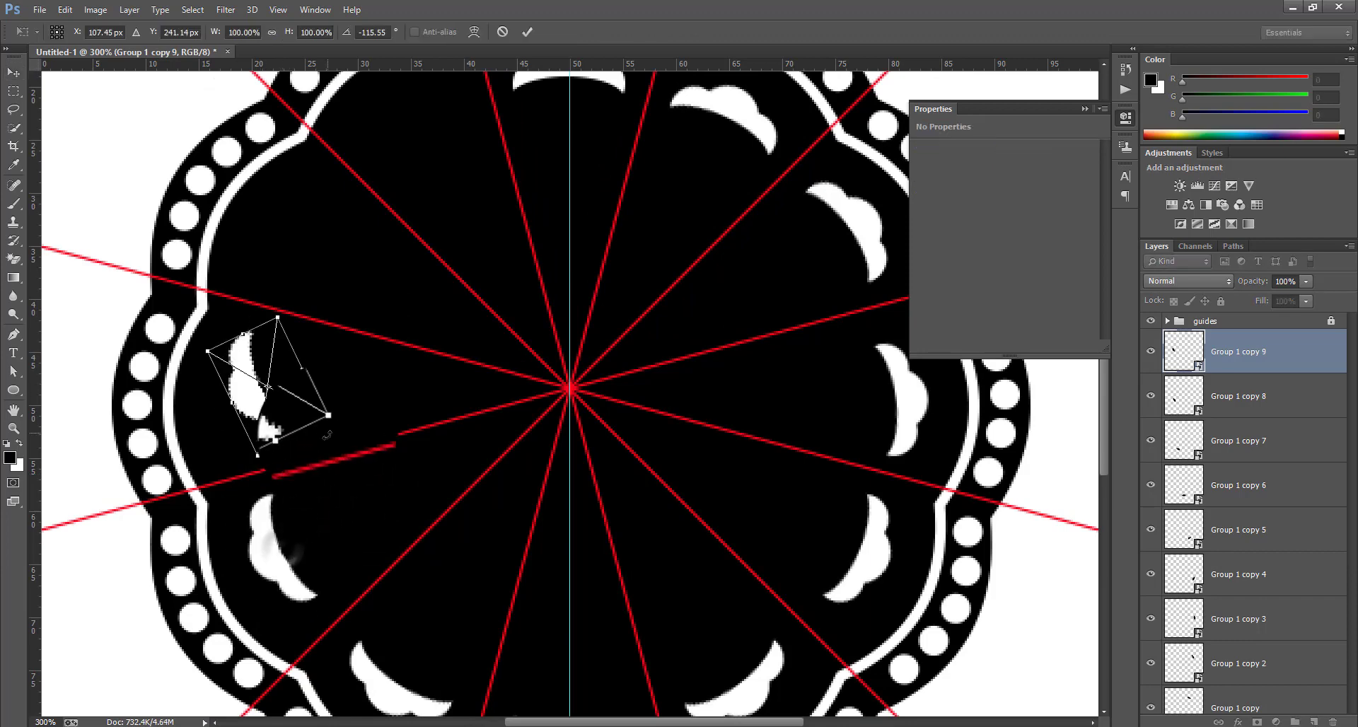
pyautogui.moveTo(370, 414); pyautogui.dragTo(348, 447)
pyautogui.moveTo(253, 419); pyautogui.dragTo(246, 413)
pyautogui.press('Return')
# Duplicate the 9 o'clock cloud motif and fit the copy in the 10 o'clock scallop with a clockwise rotation.
pyautogui.scroll(4, 246, 413)
pyautogui.hotkey('ctrl', 'j')
pyautogui.moveTo(236, 504); pyautogui.dragTo(297, 346)
pyautogui.hotkey('ctrl', 't')
pyautogui.moveTo(393, 296); pyautogui.dragTo(414, 331)
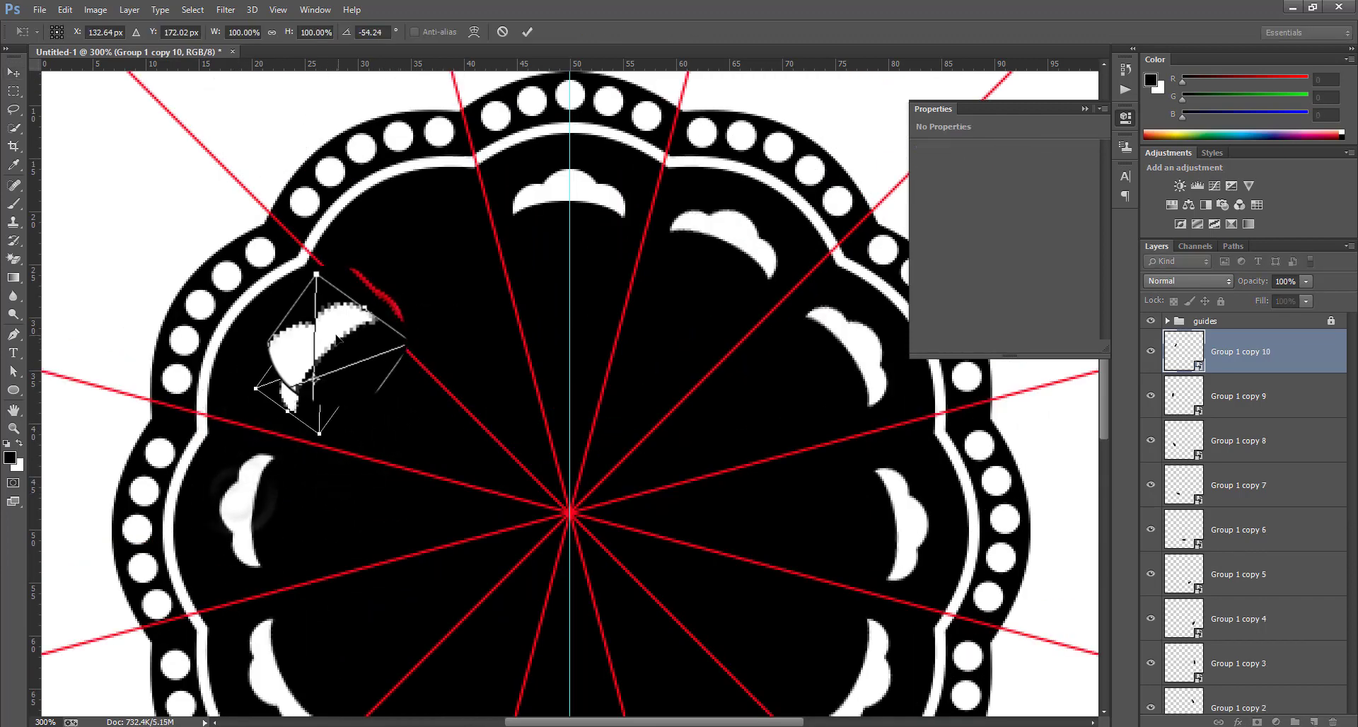
pyautogui.moveTo(332, 339); pyautogui.dragTo(322, 336)
pyautogui.press('Return')
# Fit one more cloud motif copy in the empty 11 o'clock scallop, rotated clockwise to complete the inner ring.
pyautogui.hotkey('ctrl', 't')
pyautogui.moveTo(488, 276); pyautogui.dragTo(506, 305)
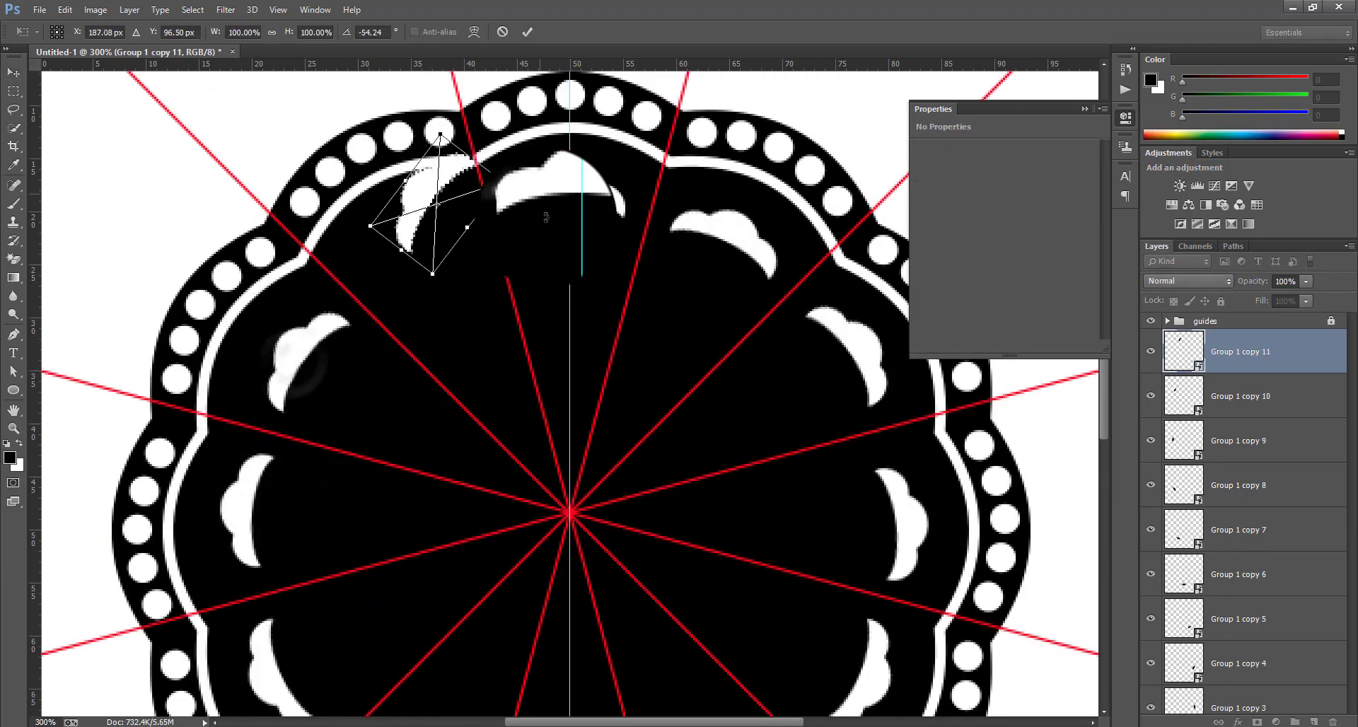
pyautogui.moveTo(433, 239); pyautogui.dragTo(425, 233)
pyautogui.press('Return')
# Create a vertical black 30 x 85 px ellipse inside the inner ring, below the top cloud motifs.
pyautogui.scroll(4, 425, 233)
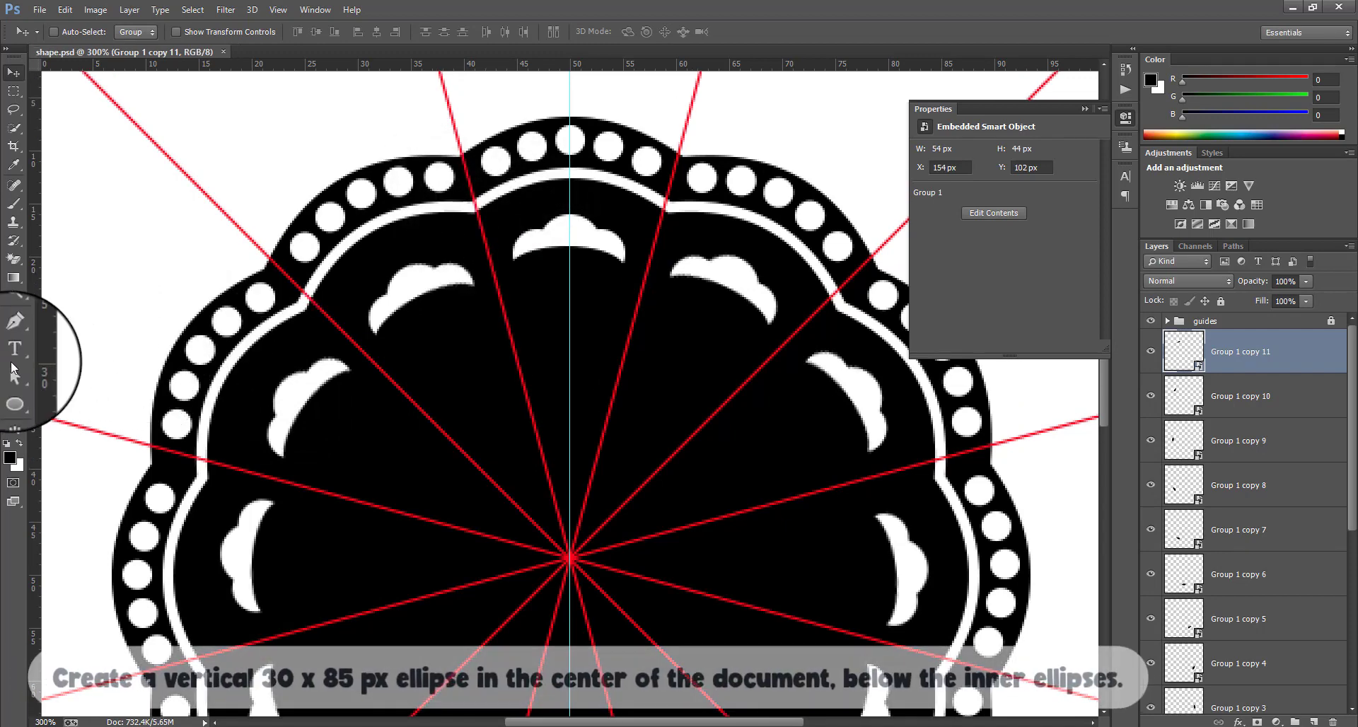
pyautogui.click(13, 389)
pyautogui.click(464, 401)
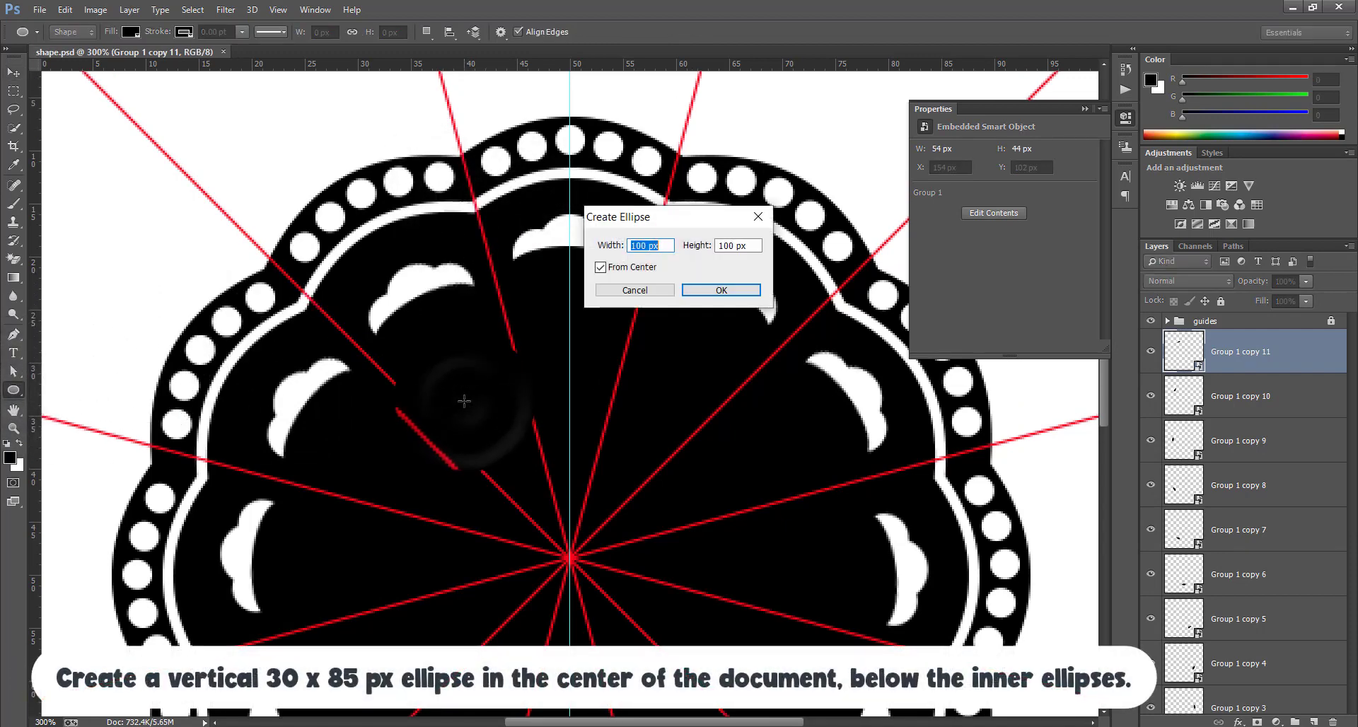
pyautogui.press('Return')
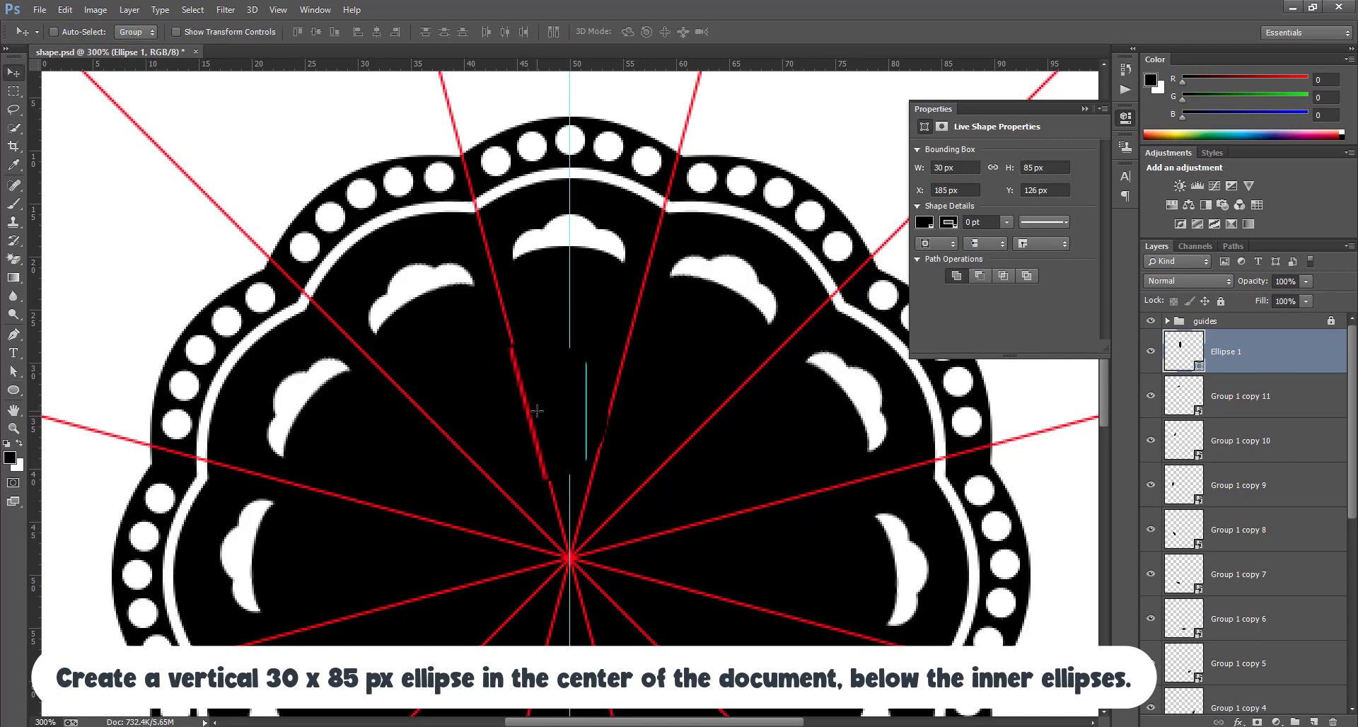
# Group the twelve cloud motif layers and name the group inside1.
pyautogui.click(1242, 411)
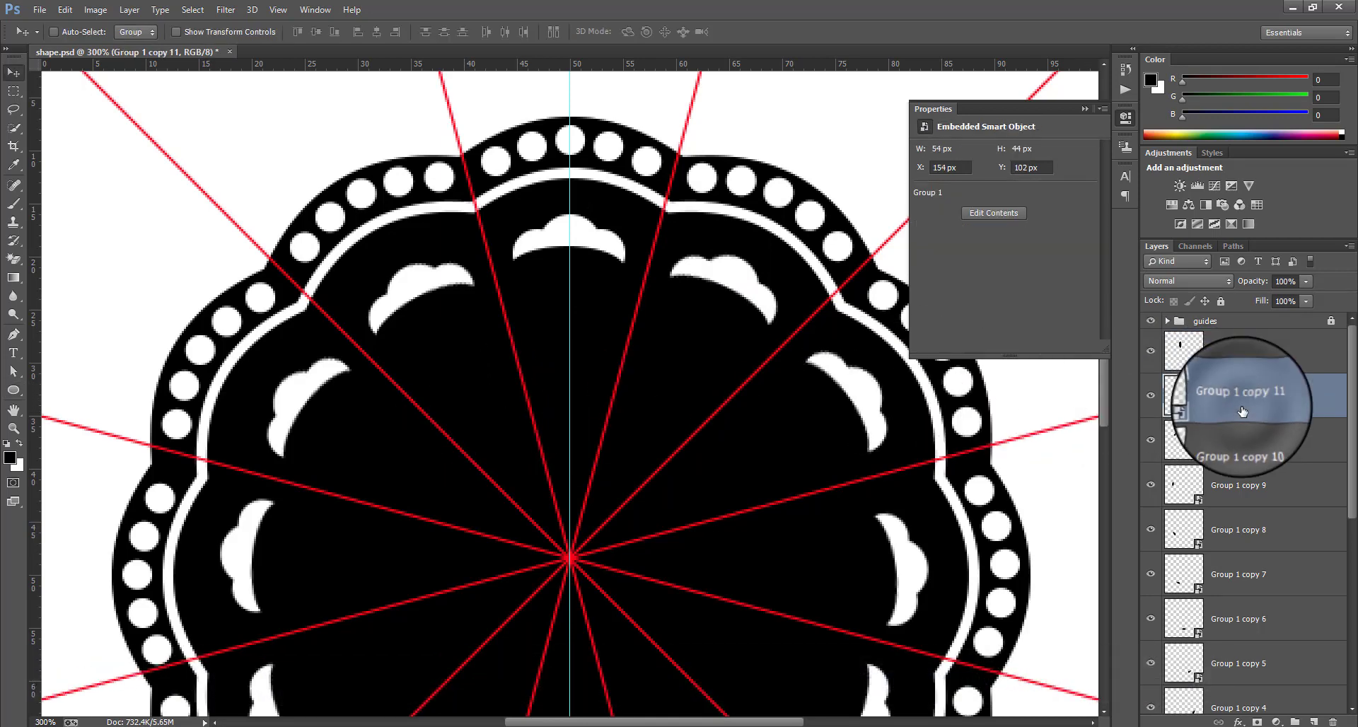
pyautogui.scroll(-10, 1242, 411)
pyautogui.keyDown('shift'); pyautogui.click(1259, 522); pyautogui.keyUp('shift')
pyautogui.hotkey('ctrl', 'g')
pyautogui.scroll(2, 1259, 521)
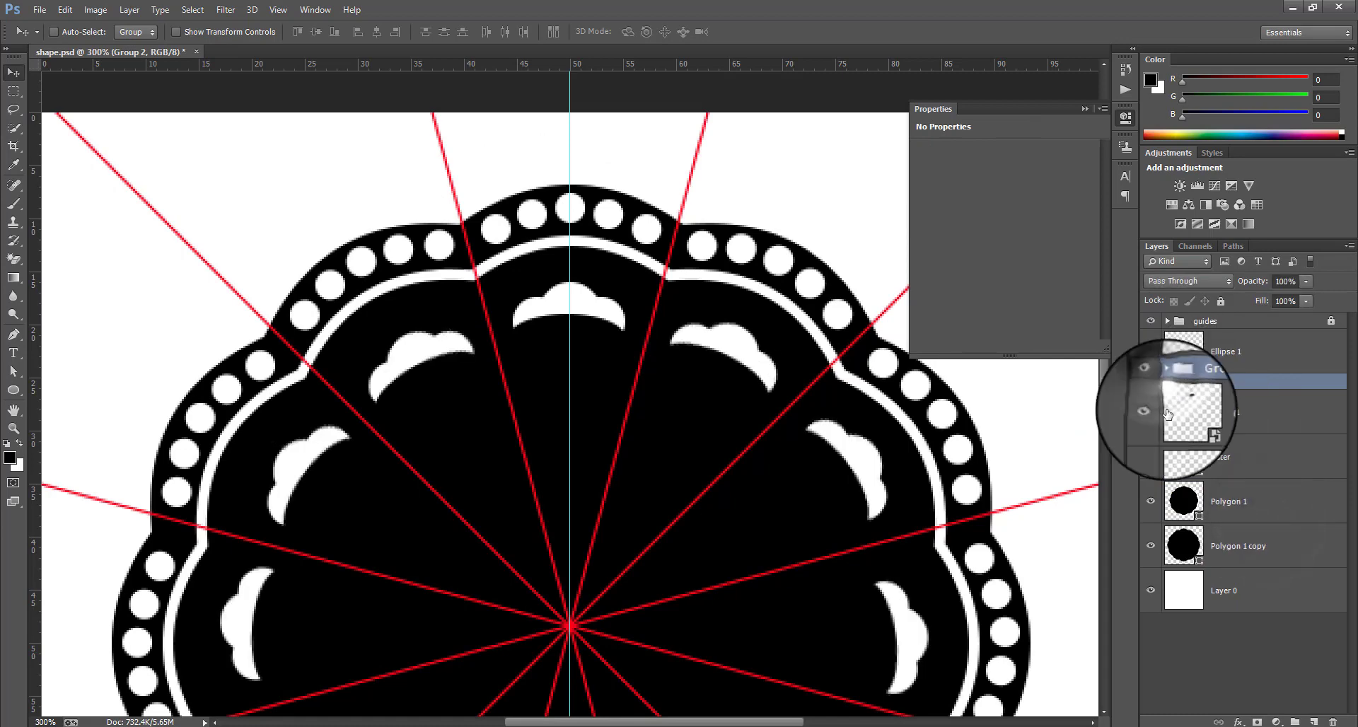
pyautogui.doubleClick(1205, 382)
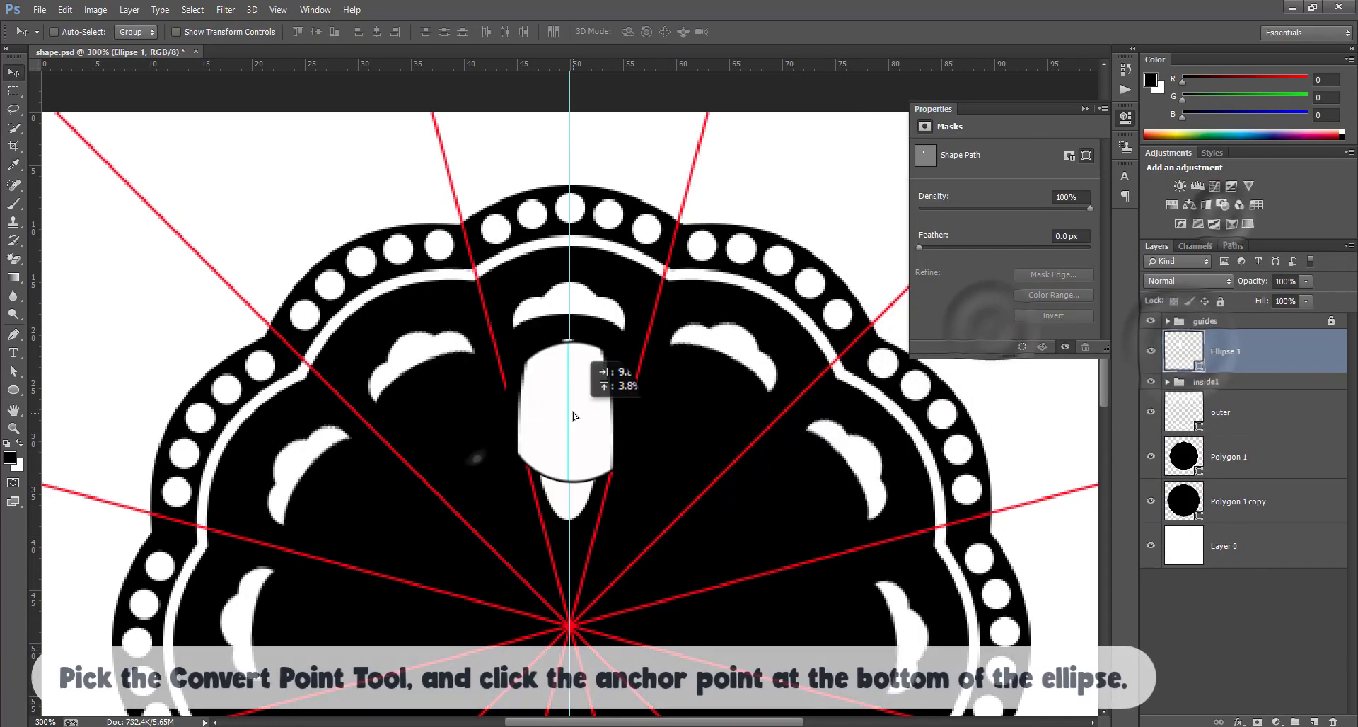
# Move the white ellipse up beneath the top cloud motif and convert its bottom anchor point to a sharp corner.
pyautogui.moveTo(574, 416); pyautogui.dragTo(573, 411)
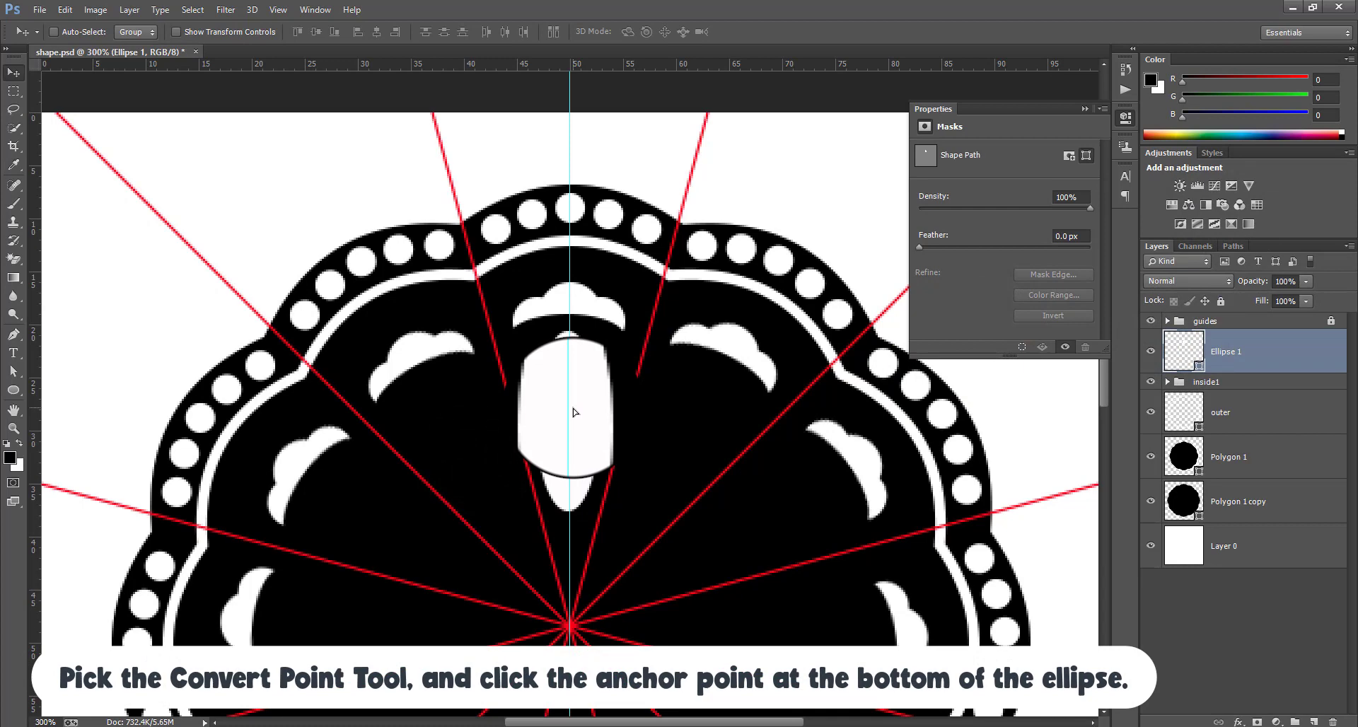
pyautogui.click(13, 315)
pyautogui.click(14, 334)
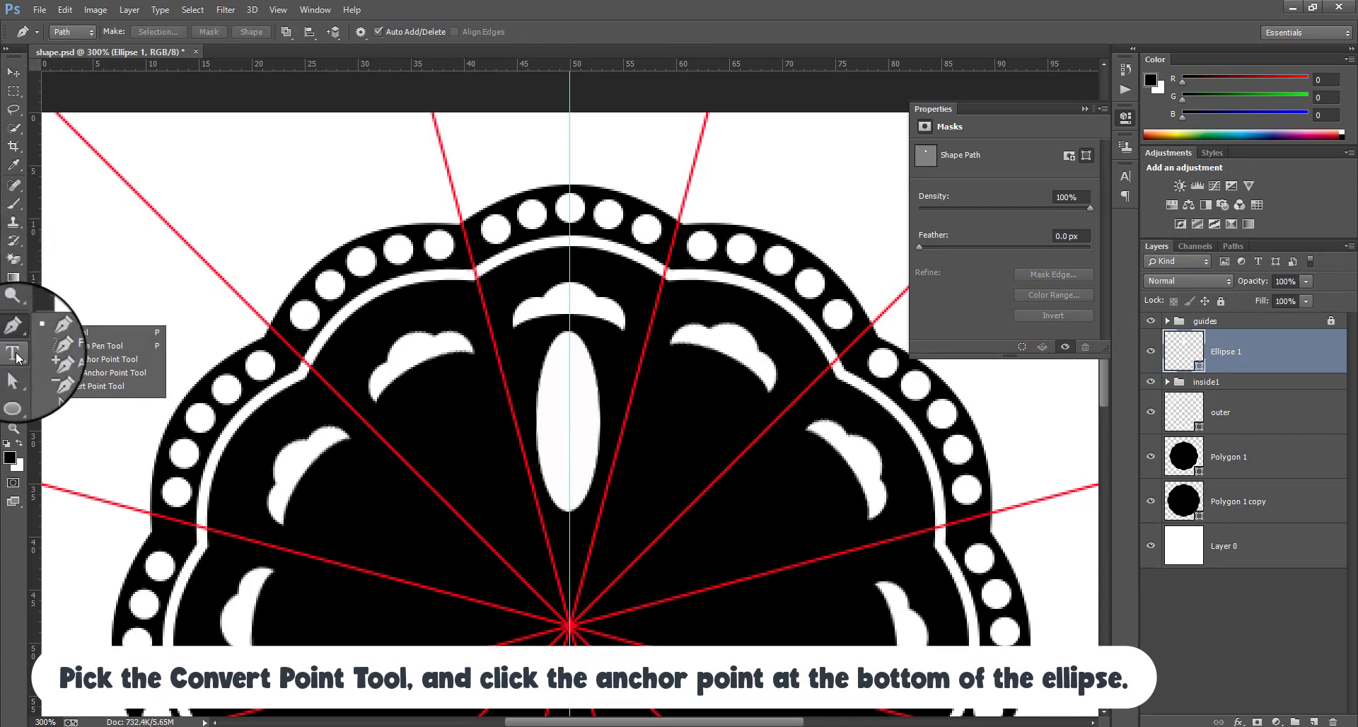
pyautogui.click(111, 385)
pyautogui.click(568, 507)
pyautogui.click(568, 511)
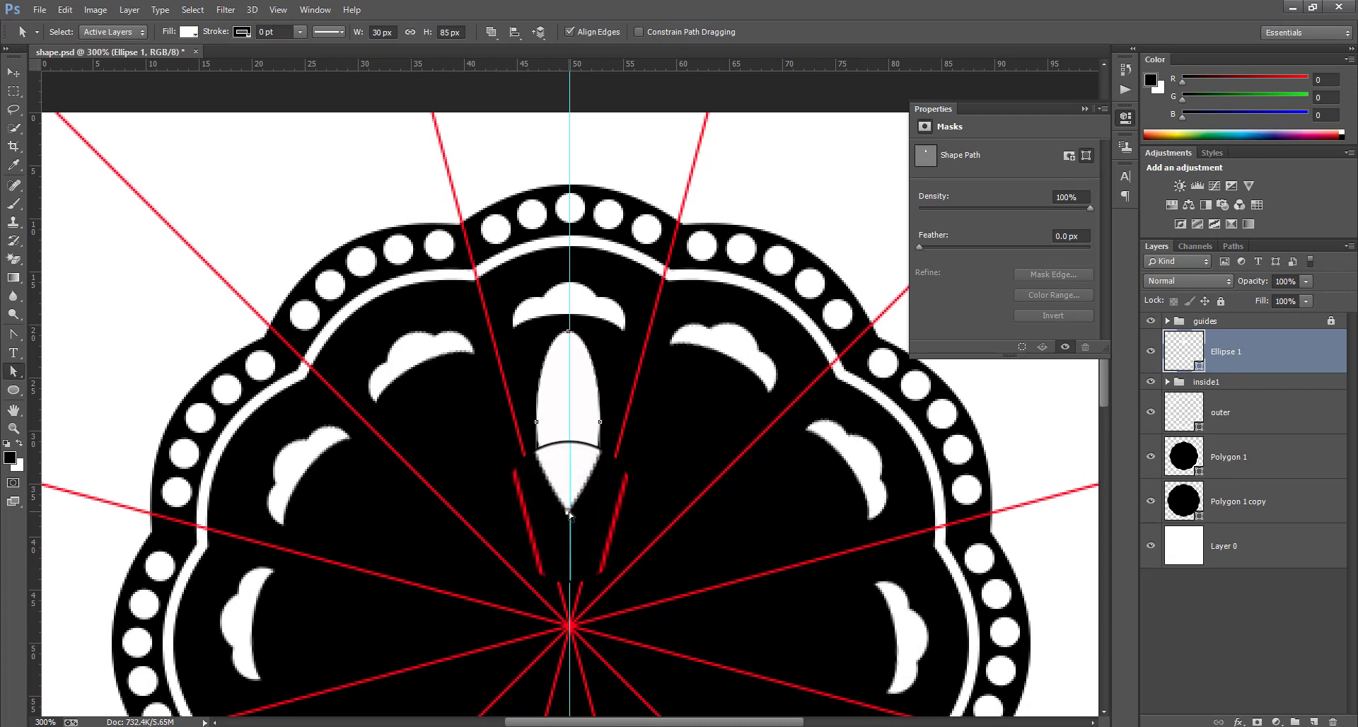
# Raise the ellipse's two side anchor points to form a drop and center it on the vertical guide.
pyautogui.click(538, 423)
pyautogui.keyDown('shift'); pyautogui.click(601, 425); pyautogui.keyUp('shift')
pyautogui.moveTo(600, 425); pyautogui.dragTo(600, 380)
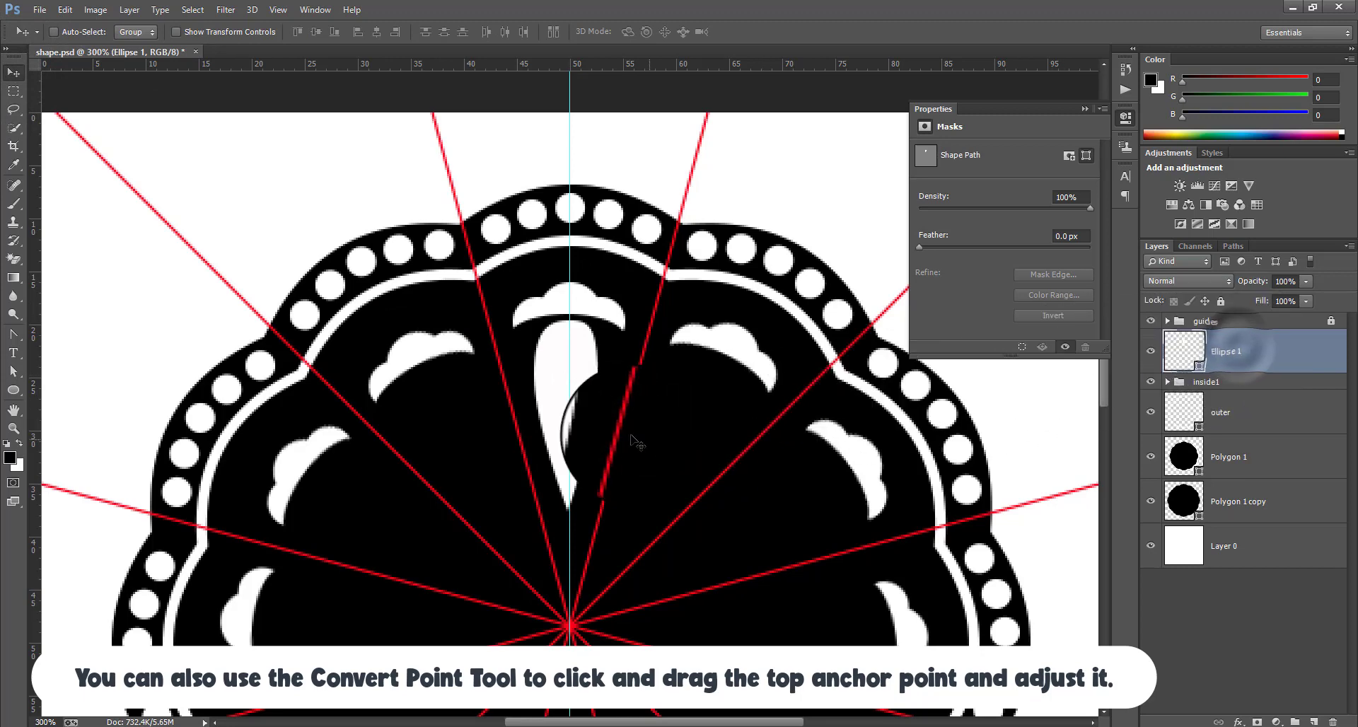
pyautogui.hotkey('ctrl', 't')
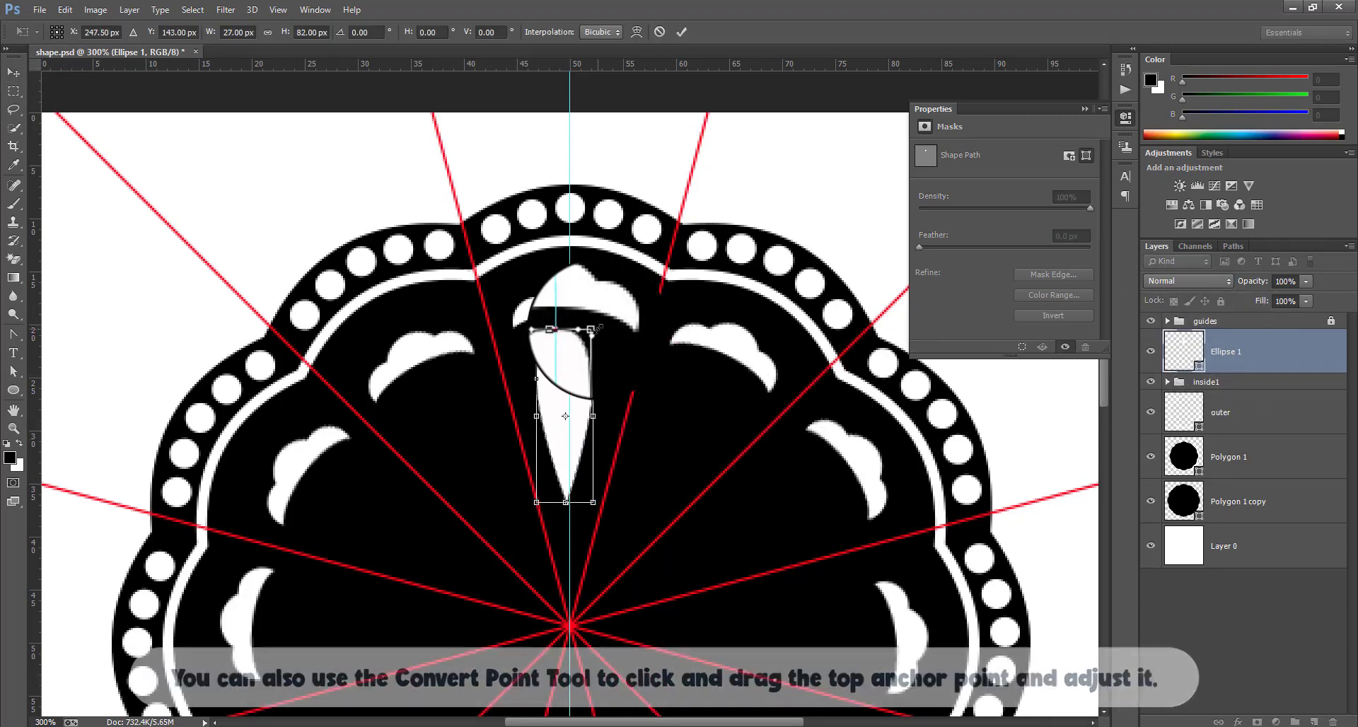
pyautogui.press('Return')
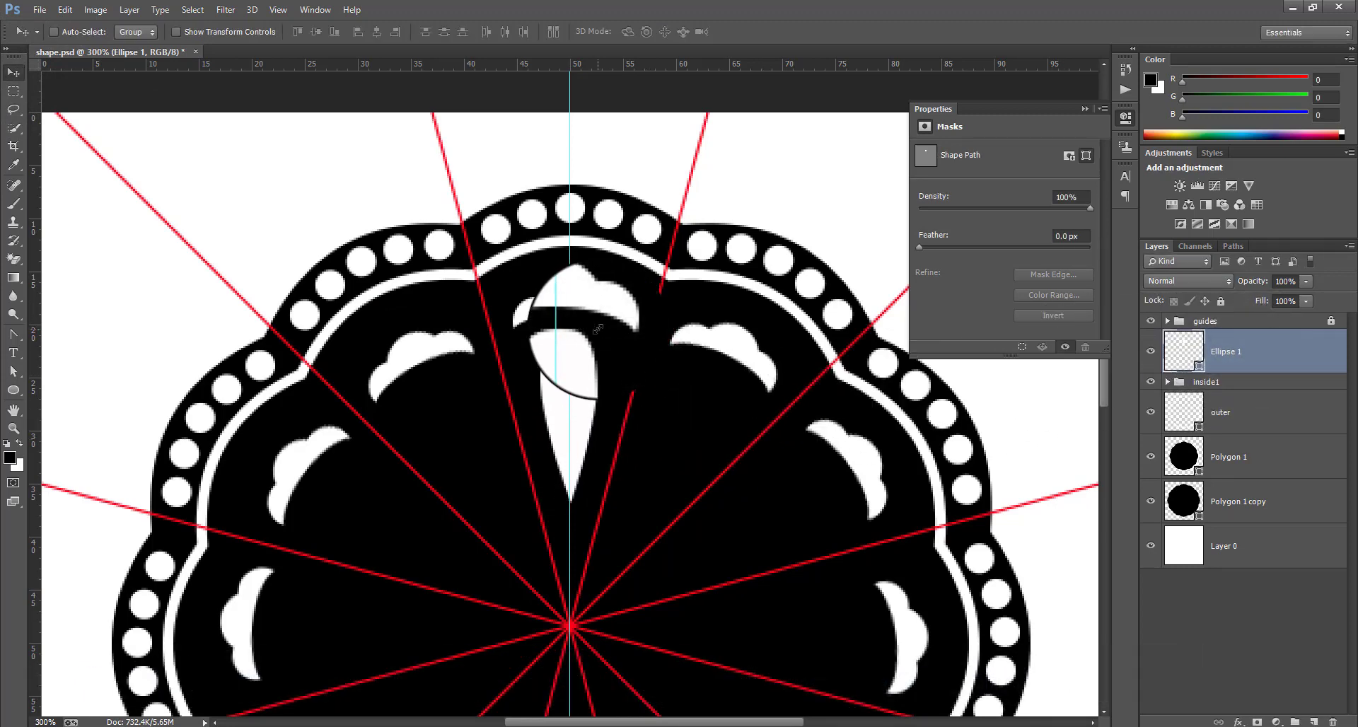
# Duplicate the drop and fit the copy below the 1 o'clock cloud motif, rotated about 30° clockwise.
pyautogui.hotkey('ctrl', 'j')
pyautogui.hotkey('ctrl', 't')
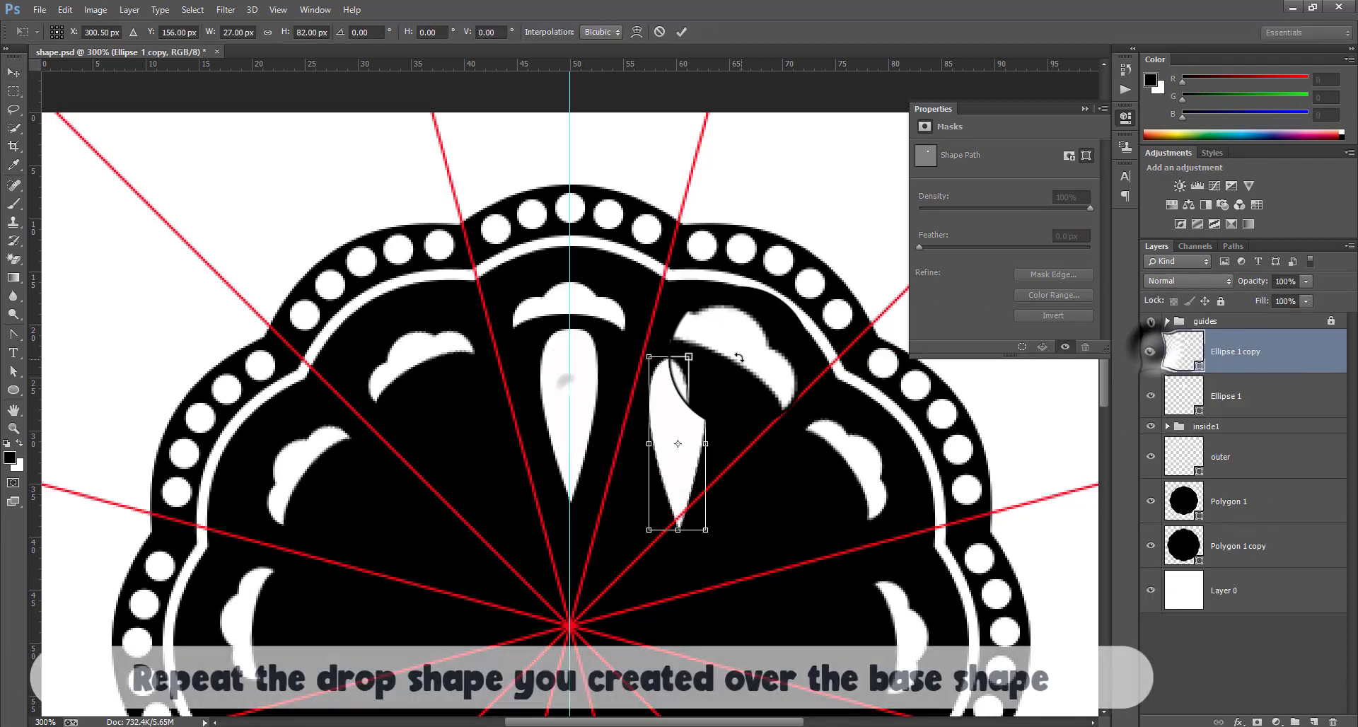
pyautogui.moveTo(739, 358); pyautogui.dragTo(773, 399)
pyautogui.moveTo(714, 422)
pyautogui.mouseDown()
pyautogui.moveTo(691, 443)
pyautogui.moveTo(700, 430)
pyautogui.mouseUp()
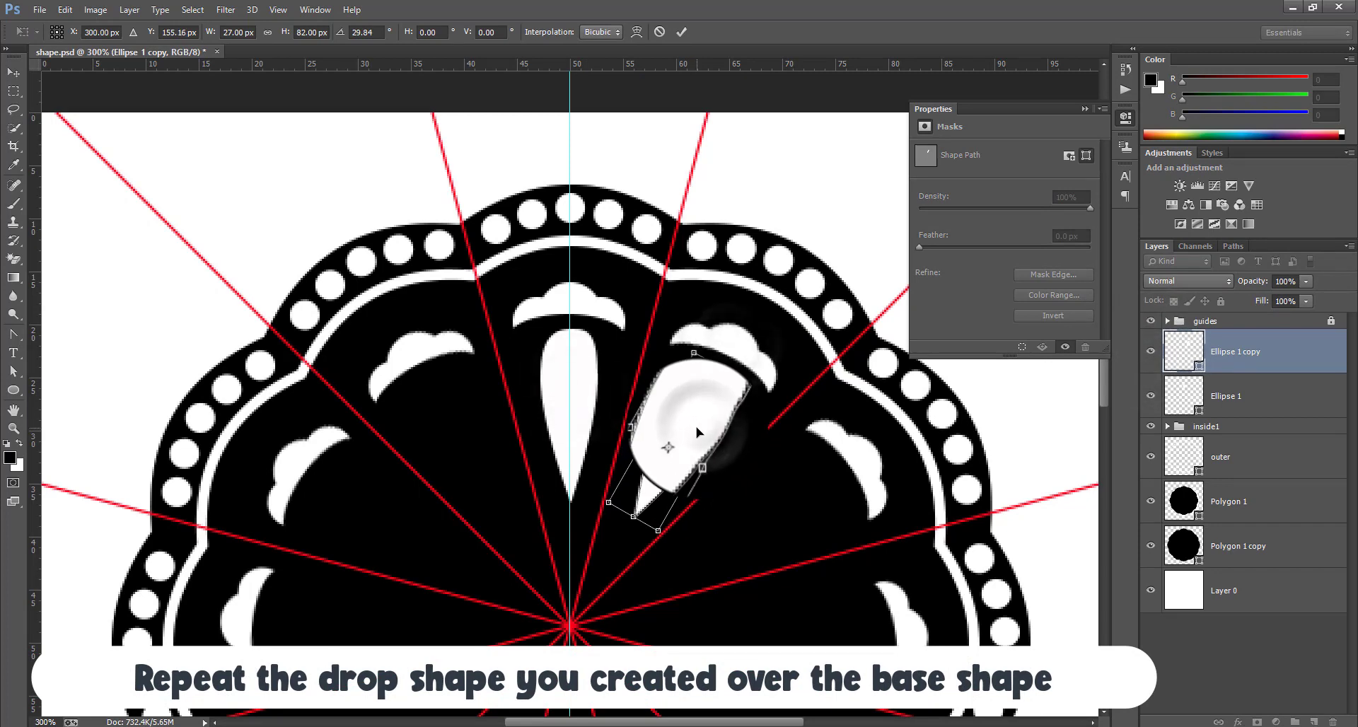
pyautogui.press('Return')
# Duplicate the 1 o'clock drop and fit the copy below the 2 o'clock cloud motif with a further clockwise rotation.
pyautogui.scroll(-1, 727, 474)
pyautogui.hotkey('ctrl', 'j')
pyautogui.hotkey('ctrl', 't')
pyautogui.moveTo(677, 368); pyautogui.dragTo(749, 447)
pyautogui.moveTo(872, 464); pyautogui.dragTo(867, 521)
pyautogui.press('Return')
# Duplicate the 2 o'clock drop and place the copy inside the 3 o'clock cloud motif, rotated to lie horizontally.
pyautogui.scroll(-2, 797, 469)
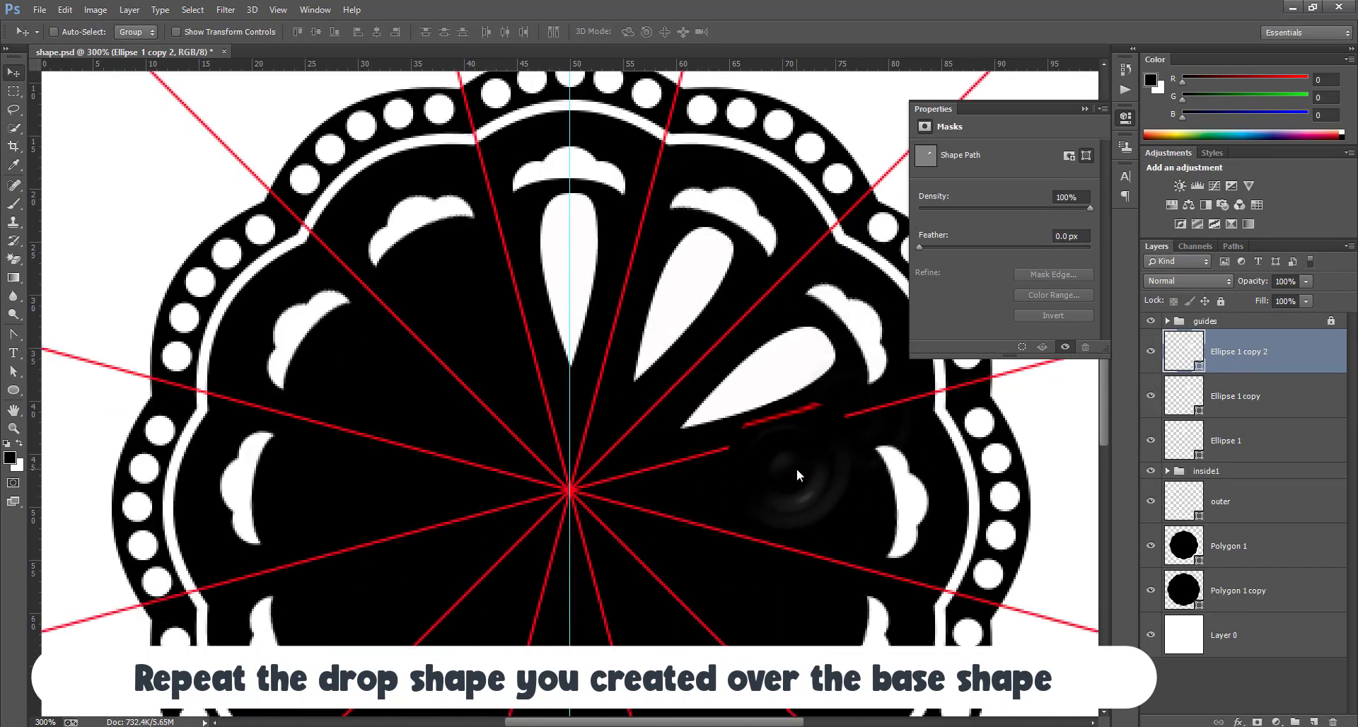
pyautogui.hotkey('ctrl', 'j')
pyautogui.hotkey('ctrl', 't')
pyautogui.moveTo(785, 379); pyautogui.dragTo(792, 493)
pyautogui.moveTo(923, 467); pyautogui.dragTo(921, 545)
pyautogui.press('Return')
# Add another rotated drop copy in the 4 o'clock segment, pointing at the center.
pyautogui.scroll(-2, 837, 504)
pyautogui.hotkey('ctrl', 'j')
pyautogui.hotkey('ctrl', 't')
pyautogui.moveTo(792, 411); pyautogui.dragTo(757, 518)
pyautogui.press('Return')
pyautogui.scroll(-1, 821, 556)
pyautogui.moveTo(869, 536); pyautogui.dragTo(792, 581)
# Duplicate the 4 o'clock drop and rotate the copy clockwise into the 5 o'clock segment.
pyautogui.hotkey('ctrl', 'j')
pyautogui.moveTo(715, 612); pyautogui.dragTo(727, 618)
pyautogui.moveTo(804, 562); pyautogui.dragTo(806, 568)
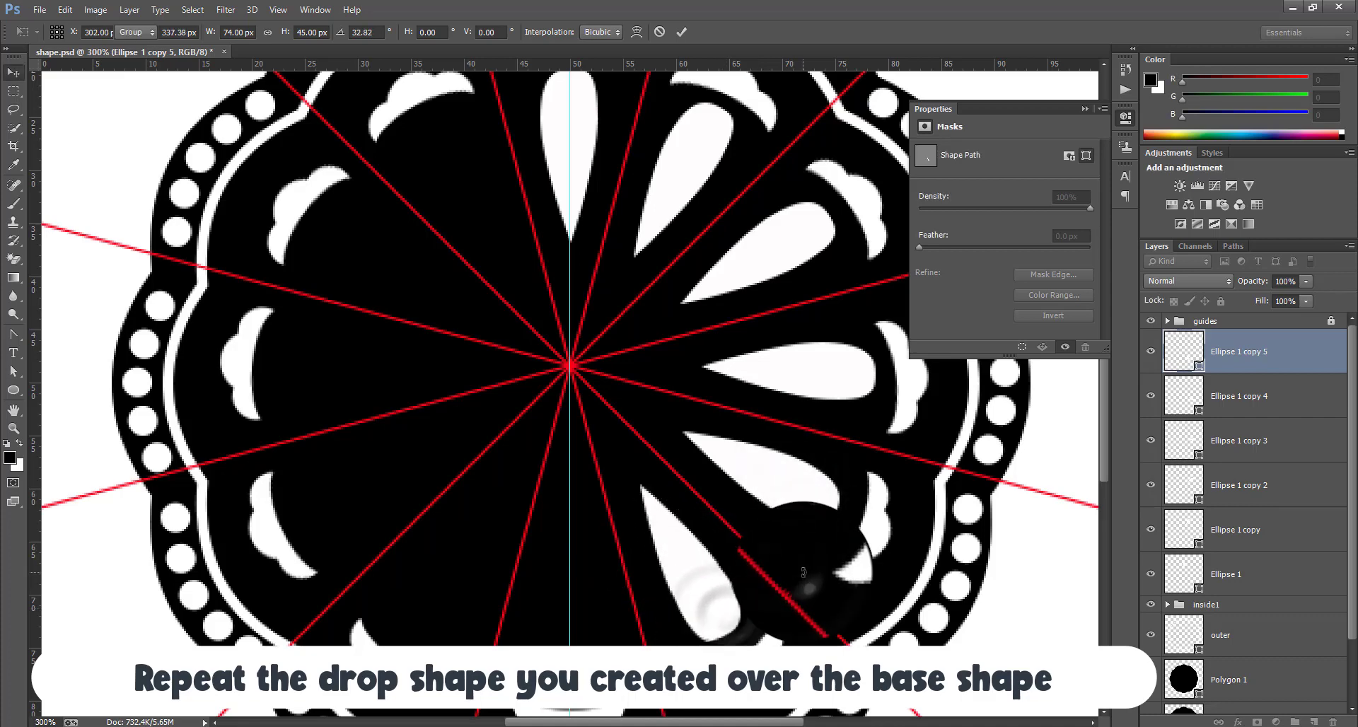
pyautogui.press('Return')
# Duplicate the 5 o'clock drop and set the copy upright in the 6 o'clock segment with its tip toward the center.
pyautogui.hotkey('ctrl', 'j')
pyautogui.hotkey('ctrl', 't')
pyautogui.moveTo(709, 597); pyautogui.dragTo(597, 615)
pyautogui.moveTo(626, 669); pyautogui.dragTo(576, 679)
pyautogui.moveTo(575, 597); pyautogui.dragTo(531, 629)
pyautogui.press('Return')
# Duplicate the 6 o'clock drop and rotate the copy clockwise to fit the 7 o'clock segment.
pyautogui.hotkey('ctrl', 'j')
pyautogui.hotkey('ctrl', 't')
pyautogui.moveTo(435, 561); pyautogui.dragTo(359, 433)
pyautogui.press('Return')
# Place a further drop copy in the 8 o'clock segment, rotated clockwise to follow the ring.
pyautogui.hotkey('ctrl', 'j')
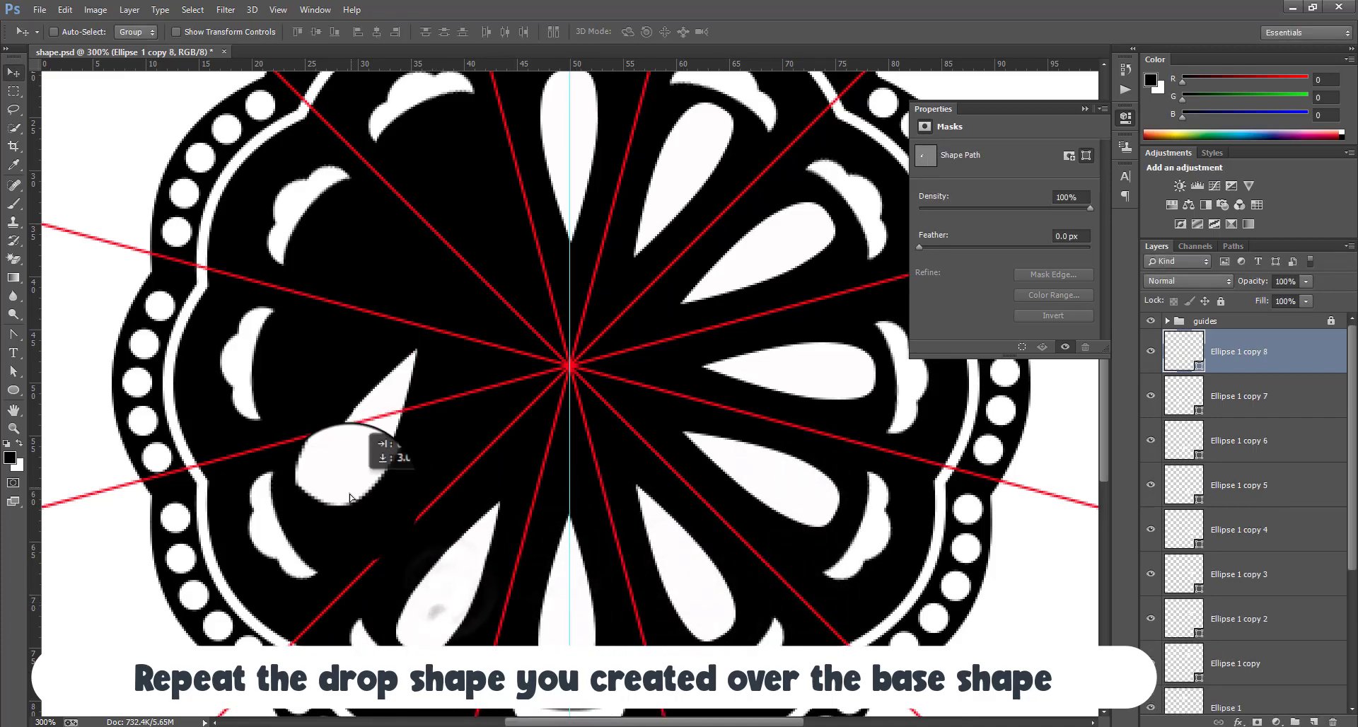
pyautogui.hotkey('ctrl', 't')
pyautogui.moveTo(456, 364); pyautogui.dragTo(495, 417)
pyautogui.moveTo(351, 453); pyautogui.dragTo(382, 472)
pyautogui.press('Return')
# Duplicate the 8 o'clock drop and fit the copy horizontally in the 9 o'clock segment.
pyautogui.hotkey('ctrl', 'j')
pyautogui.moveTo(447, 444); pyautogui.dragTo(433, 249)
pyautogui.hotkey('ctrl', 't')
pyautogui.moveTo(488, 262); pyautogui.dragTo(516, 318)
pyautogui.moveTo(367, 289); pyautogui.dragTo(491, 242)
pyautogui.press('Return')
# Fill the 10 and 11 o'clock segments with two more rotated drop copies to complete the ring.
pyautogui.hotkey('ctrl', 'j')
pyautogui.hotkey('ctrl', 't')
pyautogui.press('Return')
pyautogui.hotkey('ctrl', 'j')
pyautogui.hotkey('ctrl', 't')
pyautogui.press('Return')
# Group all twelve drop layers, including the one left outside, and name the group inside 2.
pyautogui.hotkey('ctrl', '-')
pyautogui.hotkey('ctrl', '0')
pyautogui.scroll(-5, 1264, 527)
pyautogui.keyDown('shift'); pyautogui.click(1264, 527); pyautogui.keyUp('shift')
pyautogui.hotkey('ctrl', 'g')
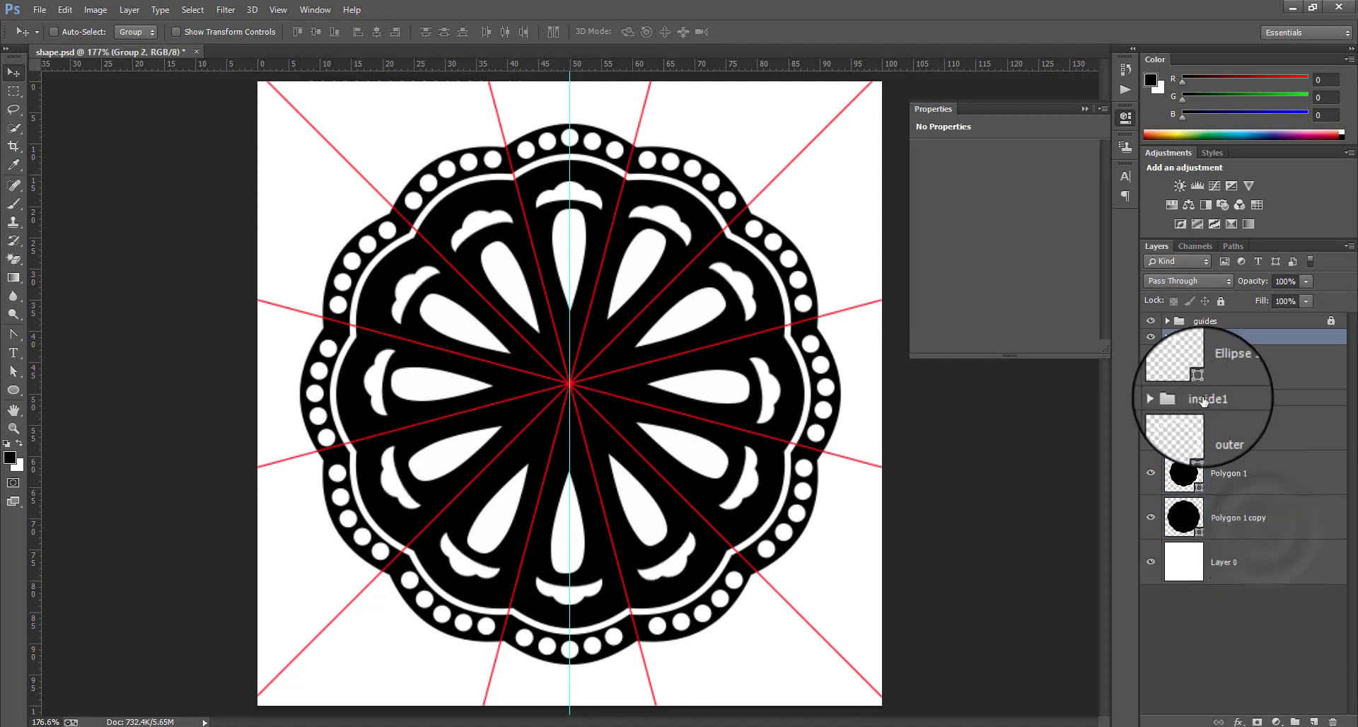
pyautogui.click(1151, 337)
pyautogui.click(1153, 340)
pyautogui.moveTo(1222, 359); pyautogui.dragTo(1235, 338)
pyautogui.click(1149, 339)
pyautogui.click(1149, 340)
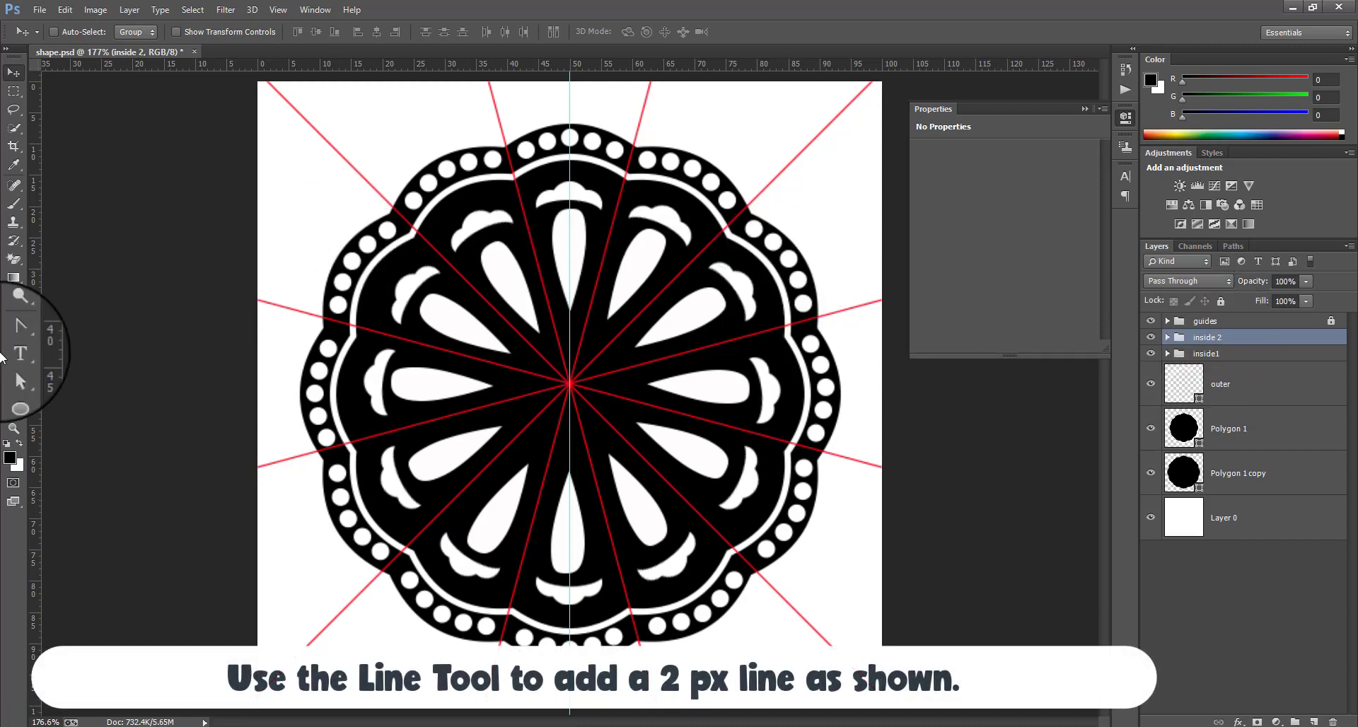
# Draw a vertical black line with a 2 pt stroke through the 12 and 6 o'clock drops using the Line tool.
pyautogui.click(12, 395)
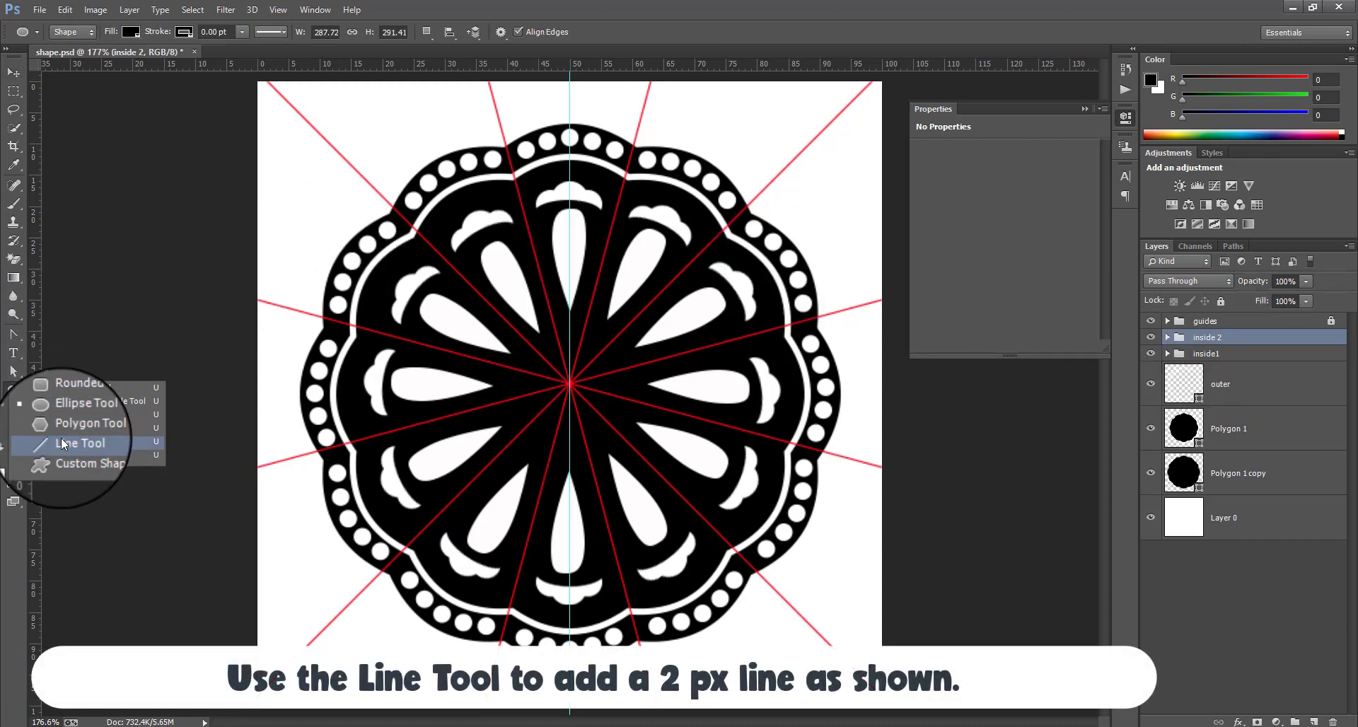
pyautogui.click(63, 444)
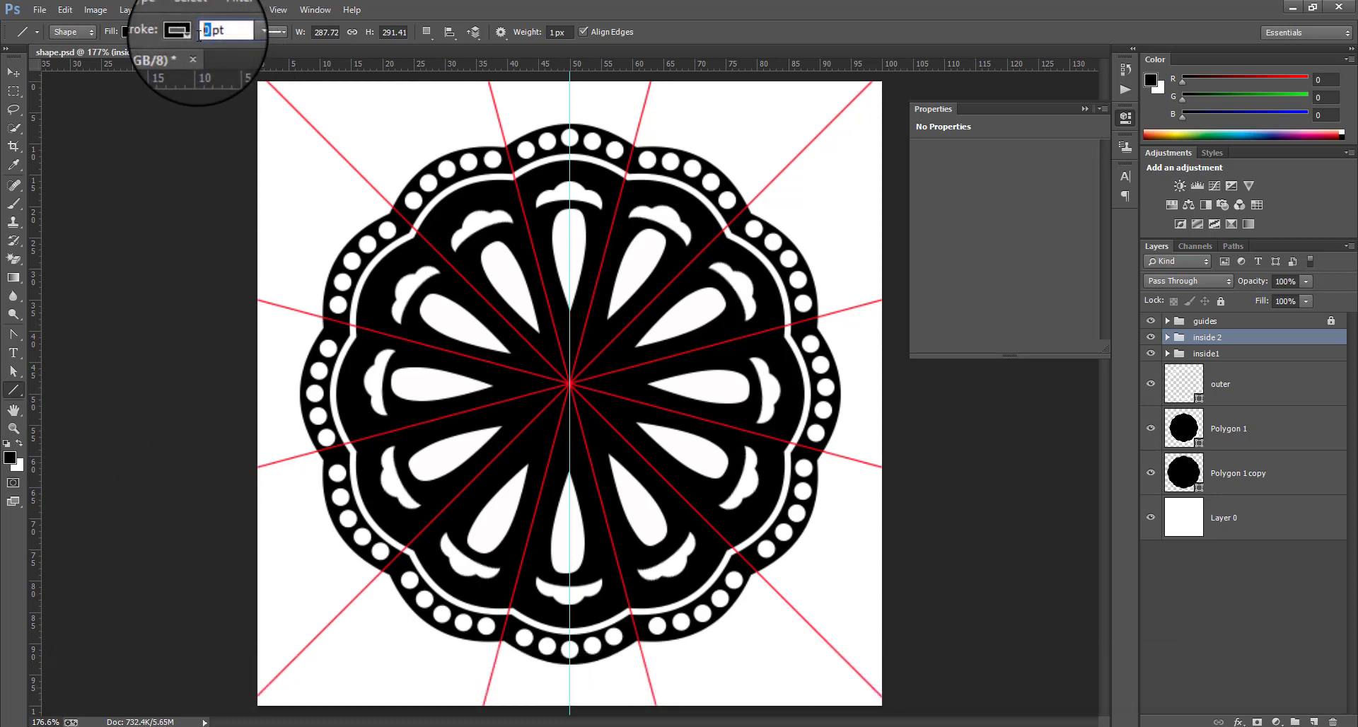
pyautogui.write('2')
pyautogui.press('Return')
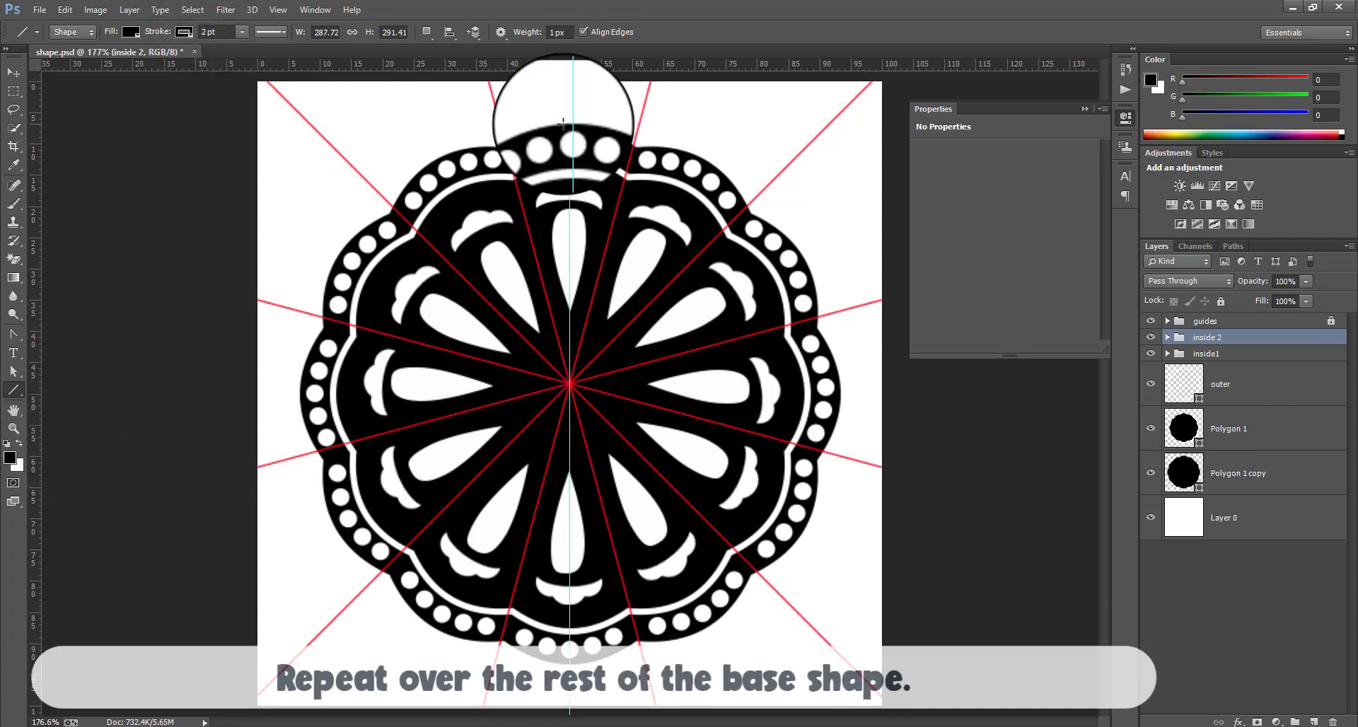
pyautogui.moveTo(569, 205); pyautogui.dragTo(570, 580)
# Duplicate the vertical line and rotate the copies clockwise in about 30° increments toward the 1 and 2 o'clock drops.
pyautogui.press('v')
pyautogui.hotkey('ctrl', 'j')
pyautogui.hotkey('ctrl', 't')
pyautogui.moveTo(652, 141); pyautogui.dragTo(758, 219)
pyautogui.press('Return')
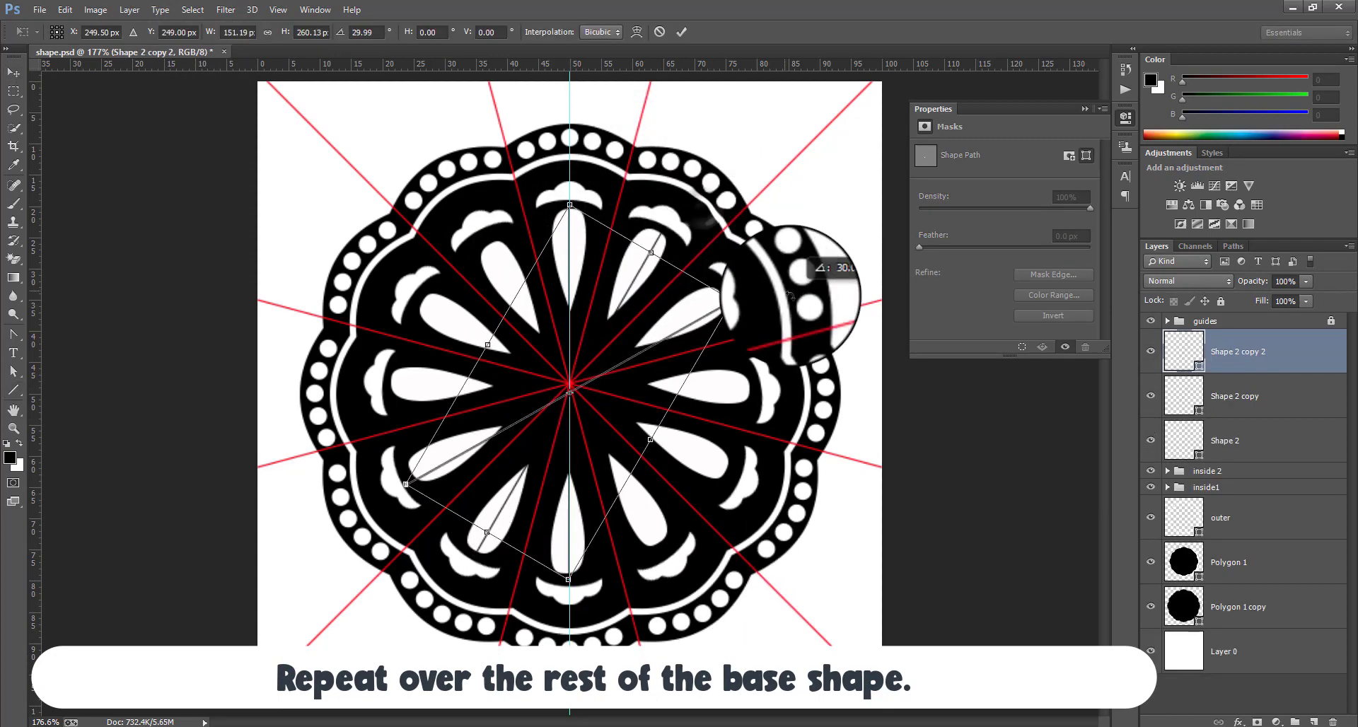
pyautogui.press('Delete')
# Add line copies rotated through the 3 and 9 o'clock drops and the 4 and 10 o'clock drops.
pyautogui.hotkey('ctrl', 'j')
pyautogui.hotkey('ctrl', 't')
pyautogui.moveTo(582, 173); pyautogui.dragTo(864, 516)
pyautogui.press('Return')
pyautogui.hotkey('ctrl', 'j')
pyautogui.hotkey('ctrl', 't')
pyautogui.press('Return')
pyautogui.hotkey('ctrl', 'j')
pyautogui.hotkey('ctrl', 't')
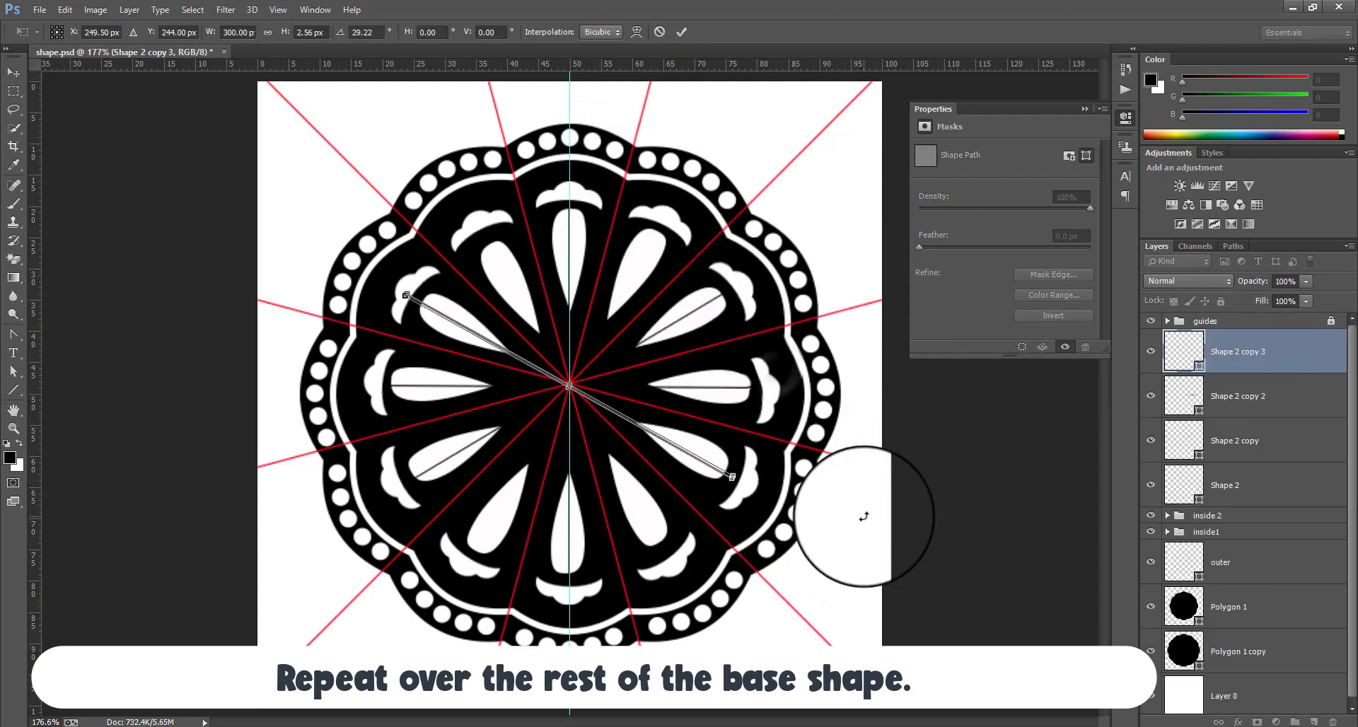
pyautogui.press('Return')
# Add the remaining rotated line copies so every drop has a center line, and save the document.
pyautogui.hotkey('ctrl', 'j')
pyautogui.hotkey('ctrl', 't')
pyautogui.moveTo(747, 502); pyautogui.dragTo(728, 640)
pyautogui.press('Return')
pyautogui.hotkey('ctrl', 'j')
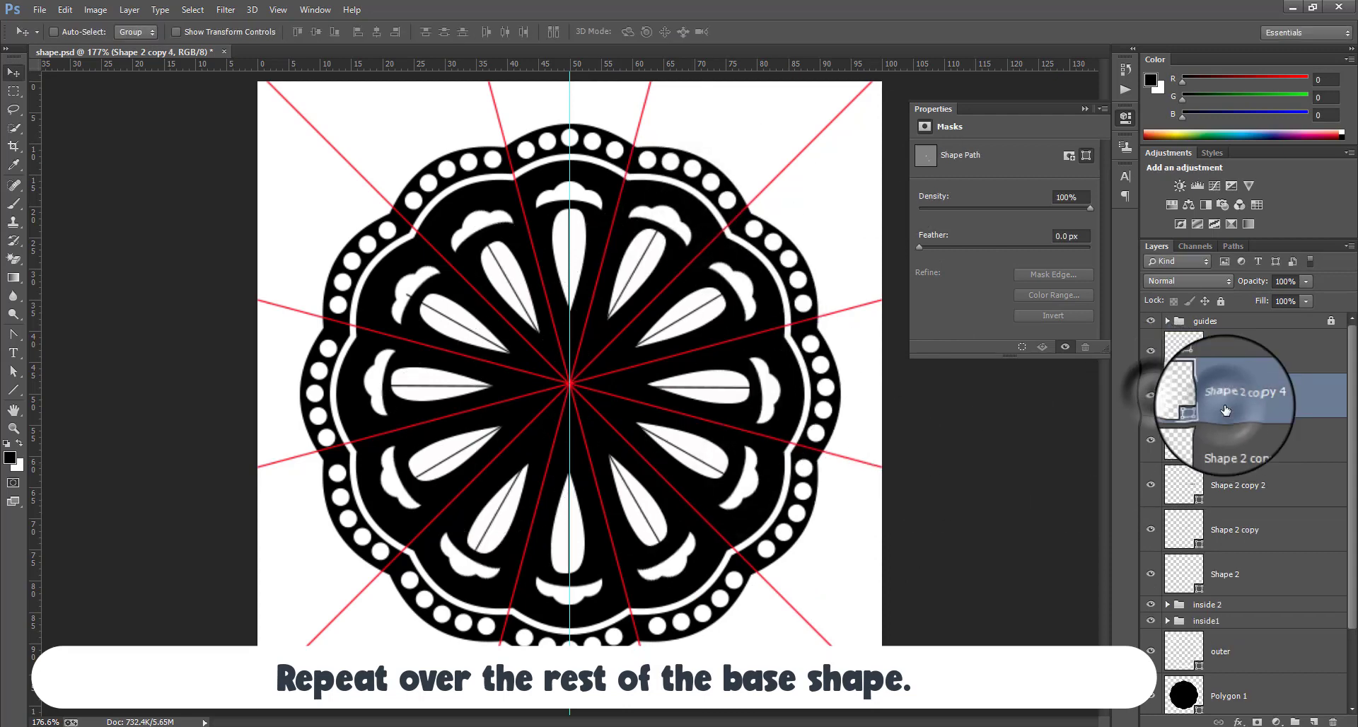
pyautogui.click(1209, 453)
pyautogui.hotkey('ctrl', 's')
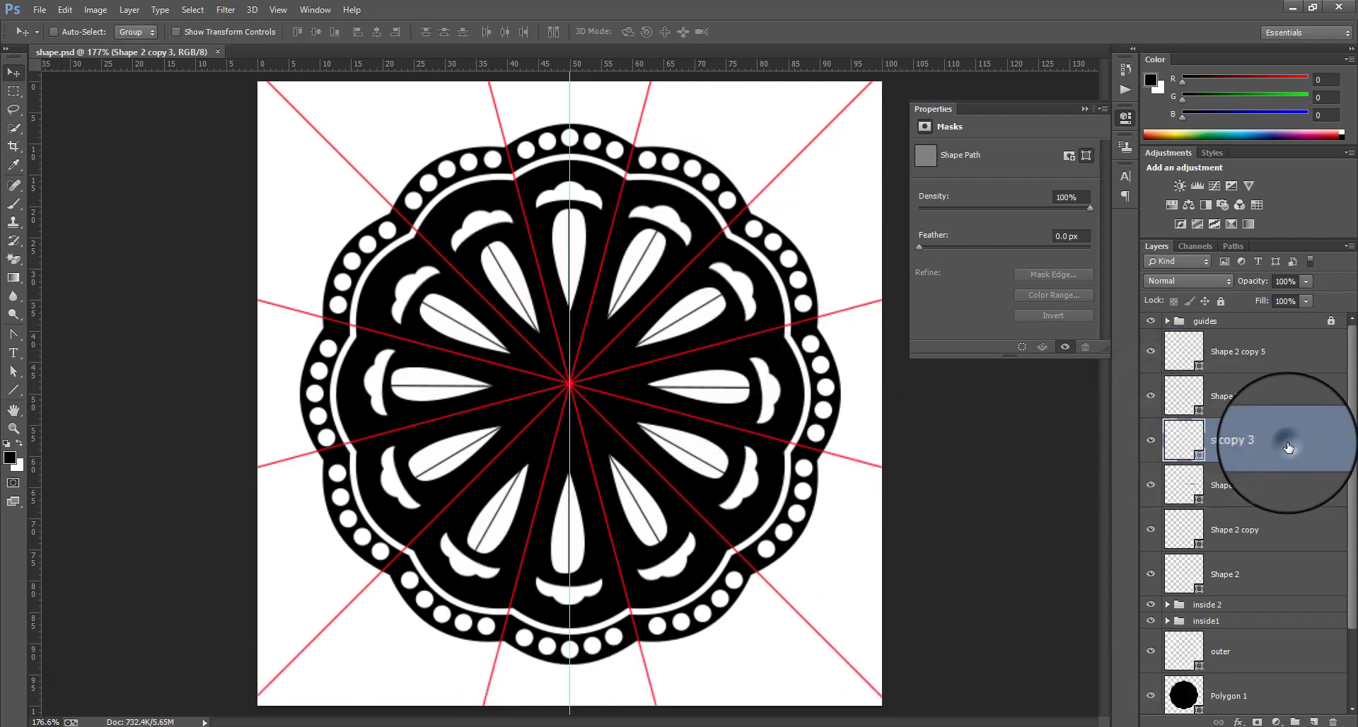
# Select the 2 and 3 o'clock drops in turn and fine-tune their alignment with the center lines.
pyautogui.keyDown('ctrl'); pyautogui.click(537, 555); pyautogui.keyUp('ctrl')
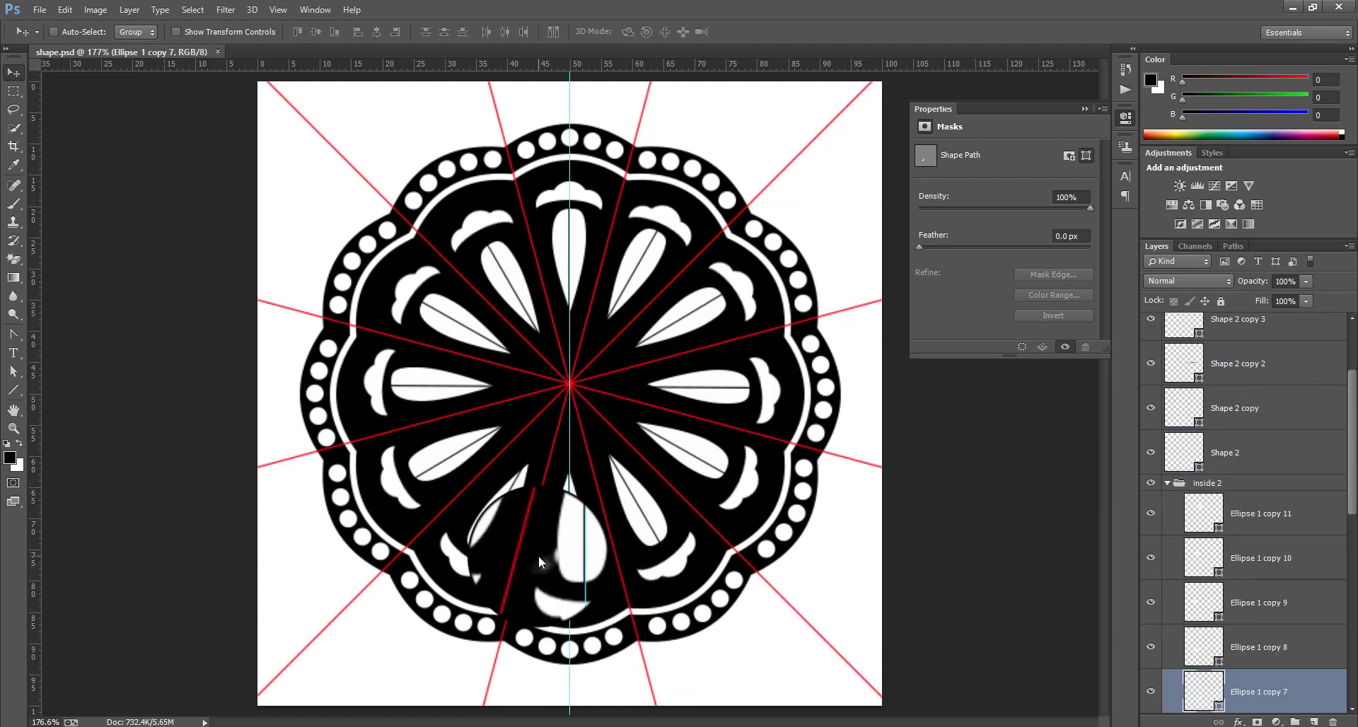
pyautogui.rightClick(687, 334)
pyautogui.click(720, 378)
pyautogui.rightClick(709, 399)
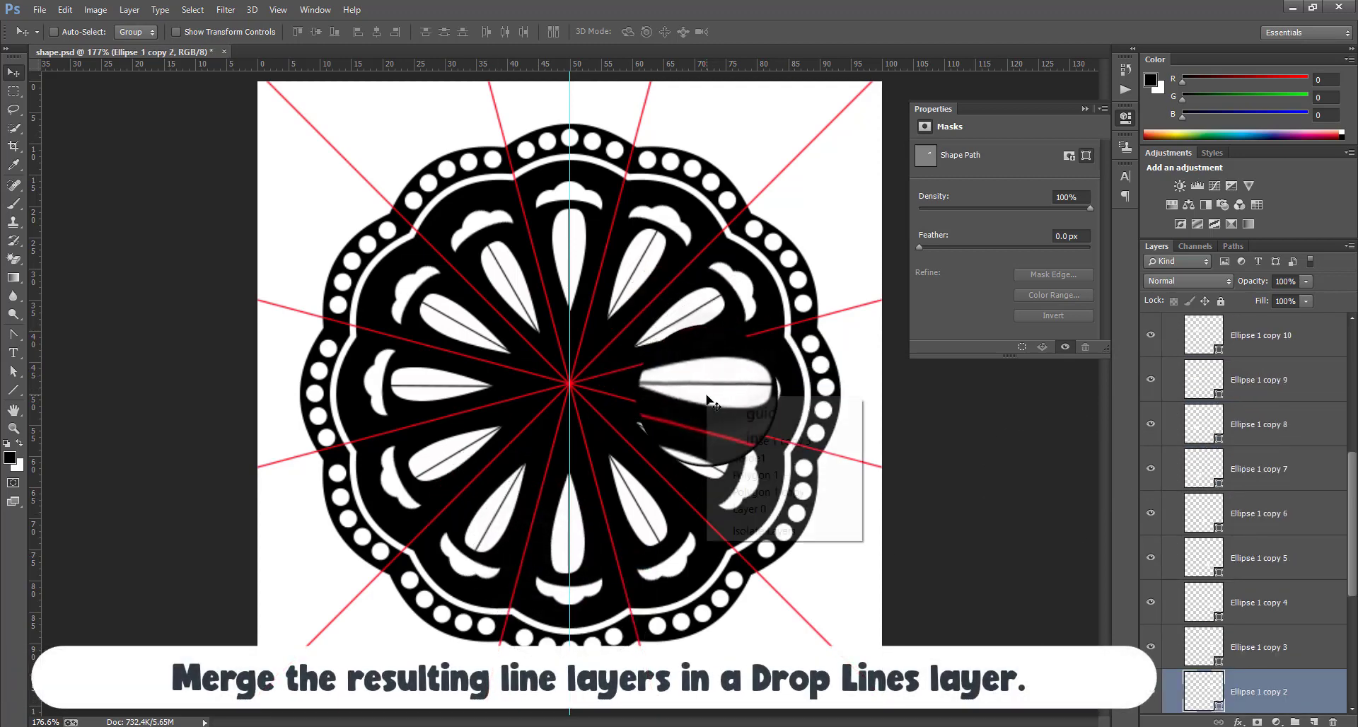
pyautogui.click(742, 437)
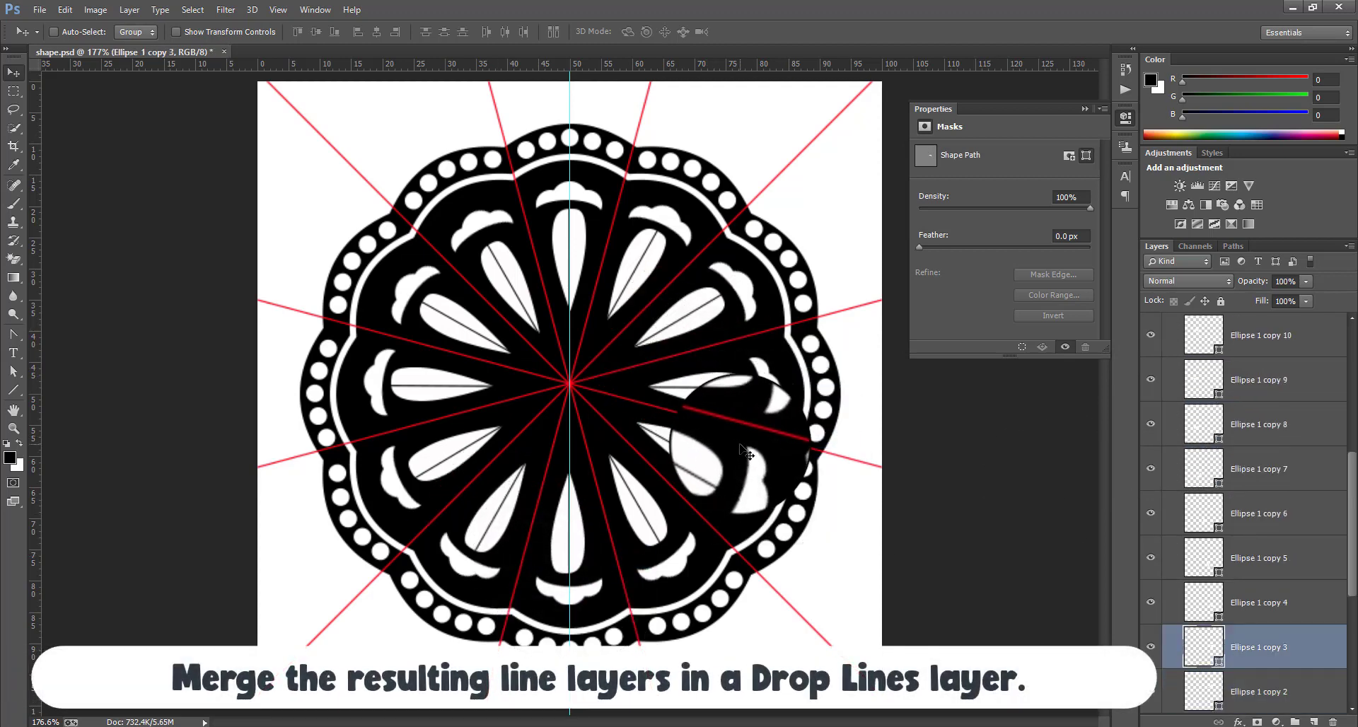
pyautogui.scroll(5, 1243, 382)
pyautogui.click(1171, 607)
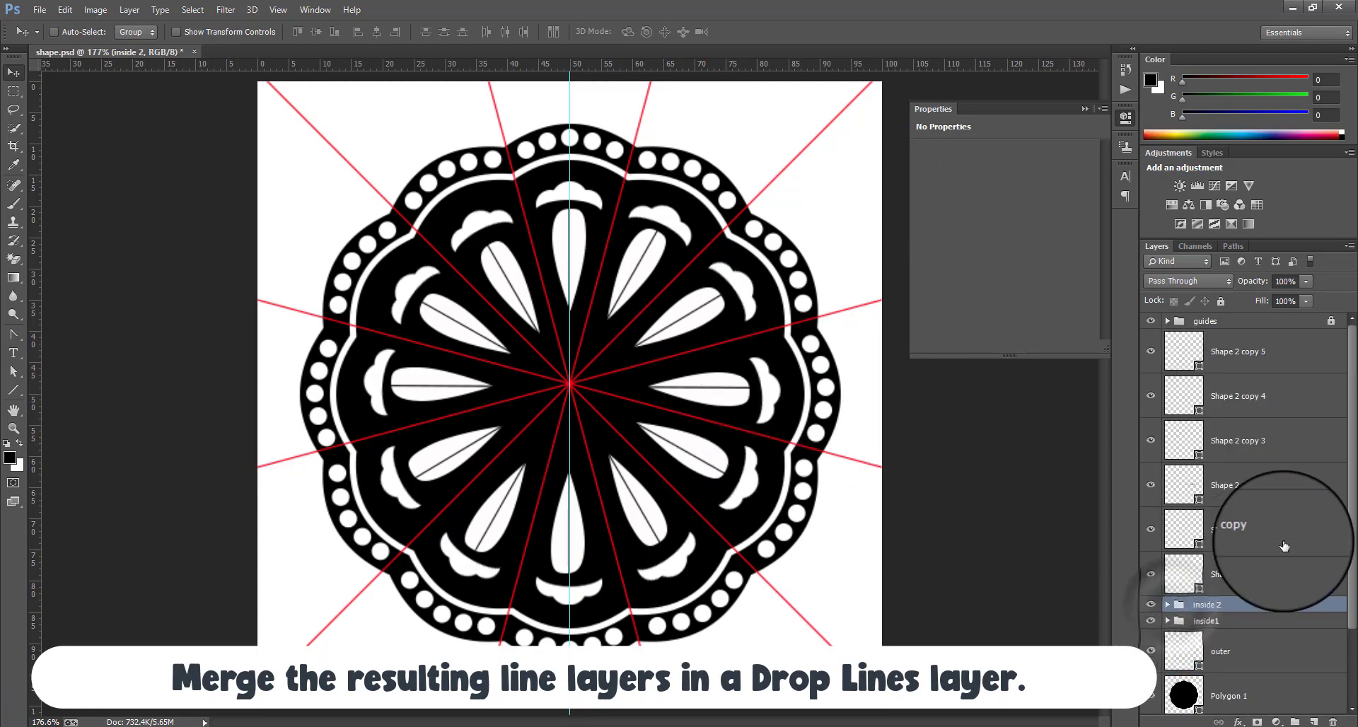
# Group the six line layers from Shape 2 to Shape 2 copy 5 and name the group inside line.
pyautogui.click(1266, 581)
pyautogui.keyDown('shift'); pyautogui.click(1252, 365); pyautogui.keyUp('shift')
pyautogui.hotkey('ctrl', 'g')
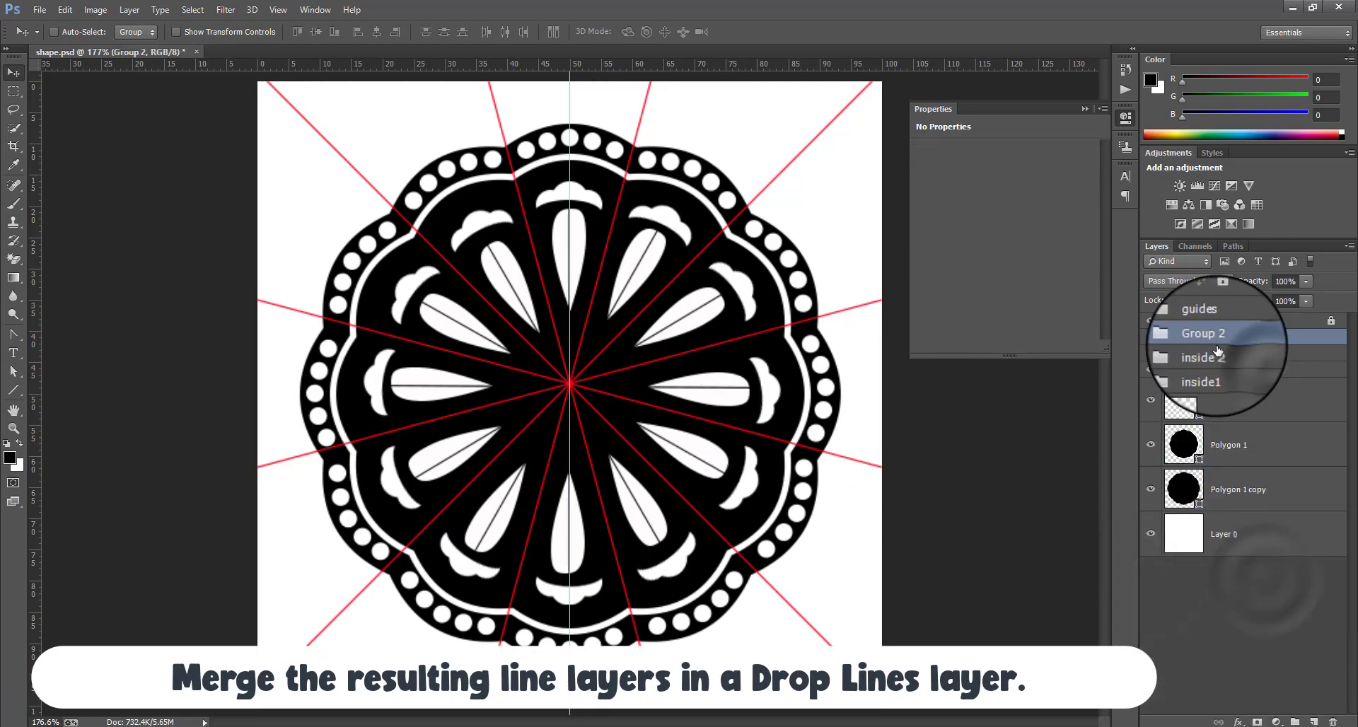
pyautogui.doubleClick(1213, 344)
pyautogui.click(1243, 264)
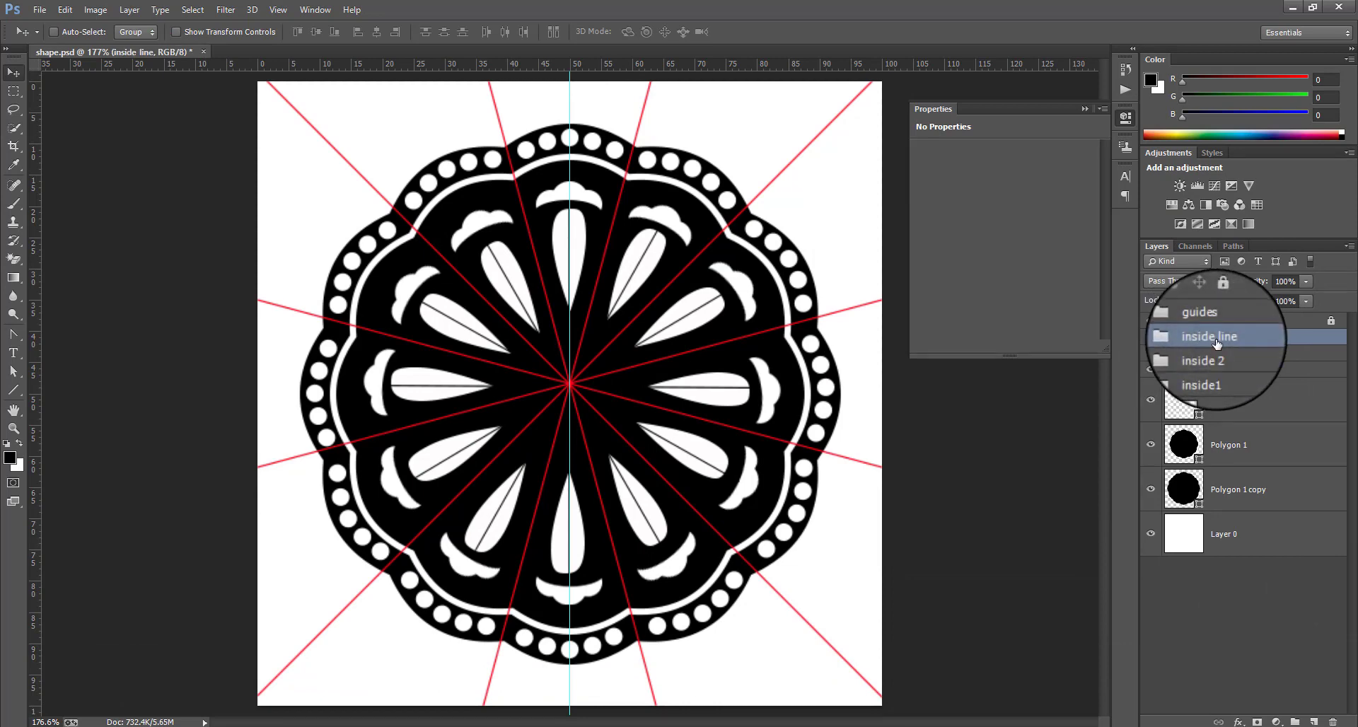
# Duplicate the smaller base shape Polygon 1 and stack the copy directly below the guides group.
pyautogui.click(1225, 446)
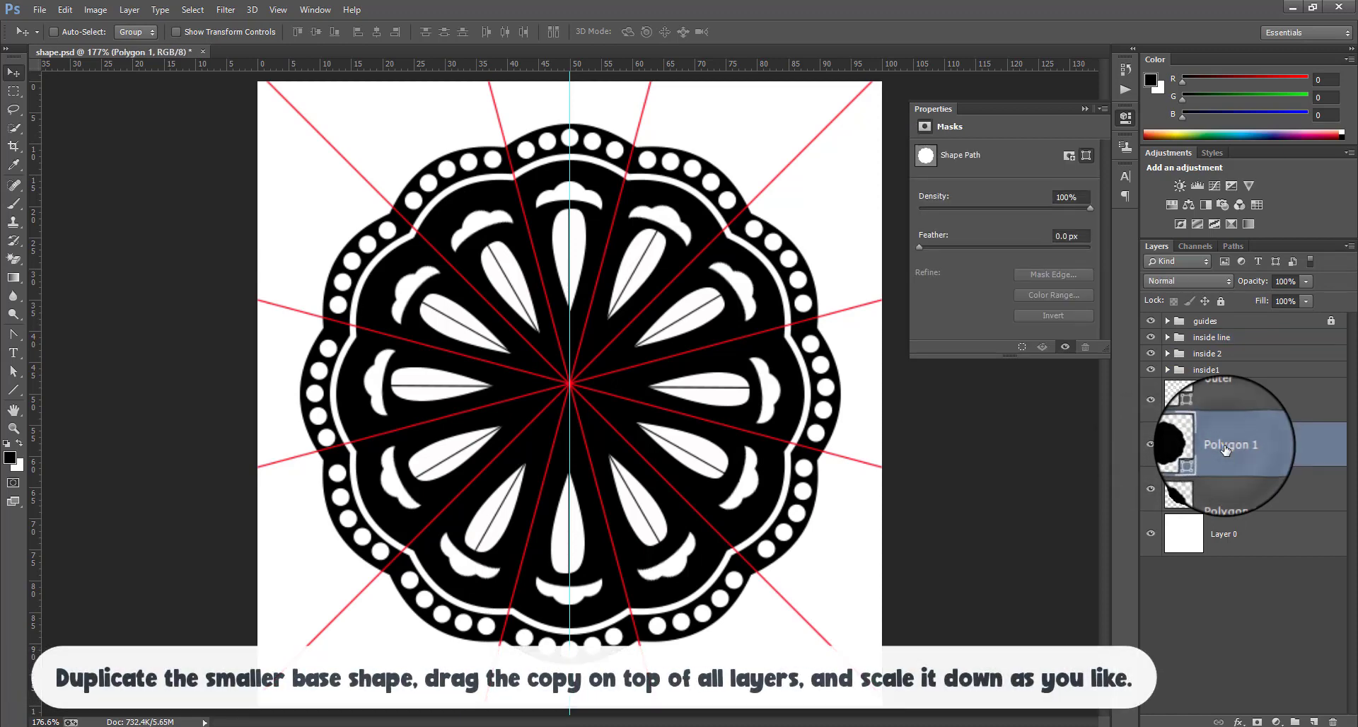
pyautogui.hotkey('ctrl', 'j')
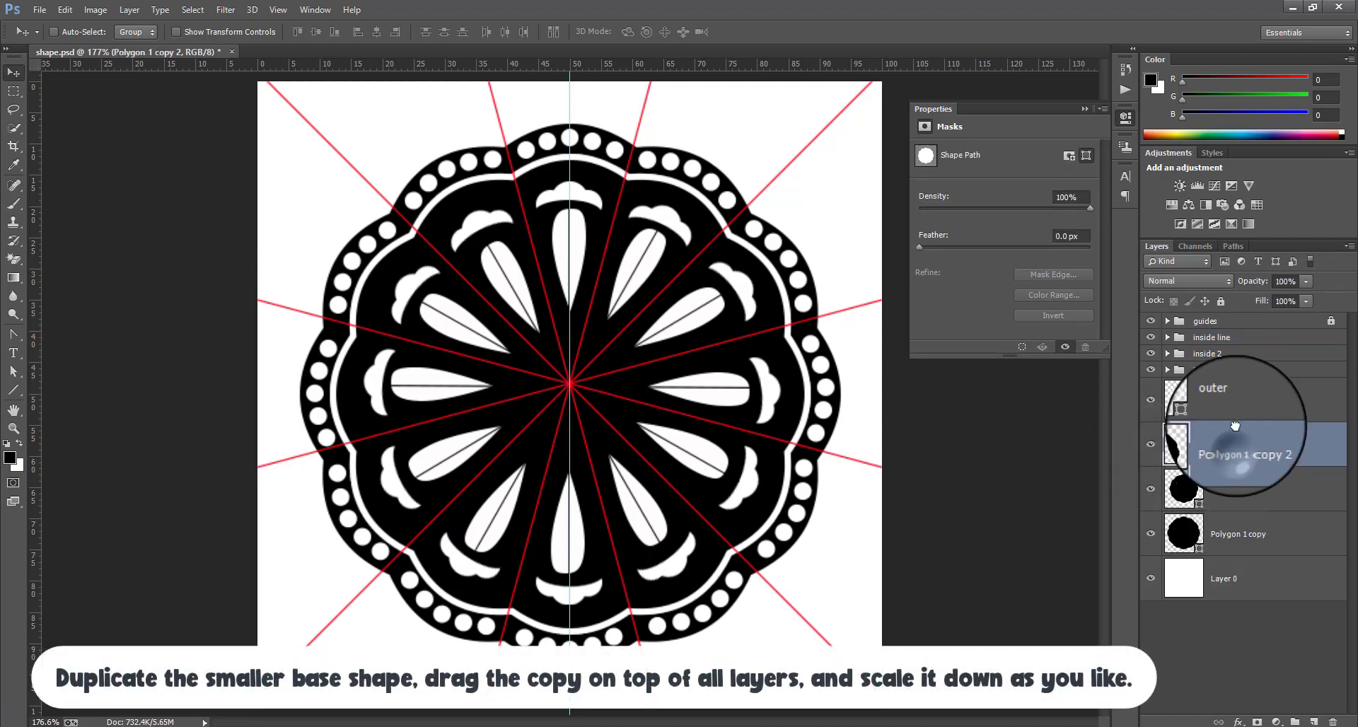
pyautogui.moveTo(1235, 426); pyautogui.dragTo(1230, 332)
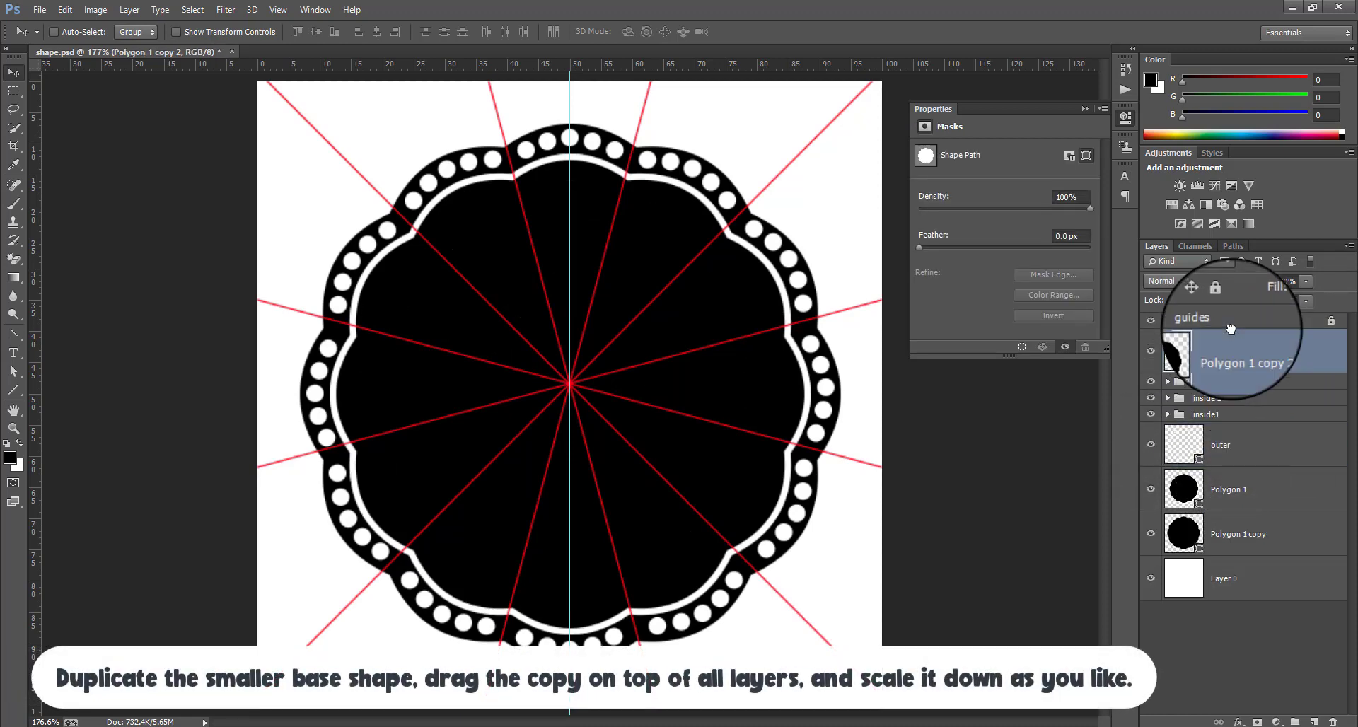
# Scale the polygon copy down around its center to about 210 x 210 px.
pyautogui.hotkey('ctrl', 't')
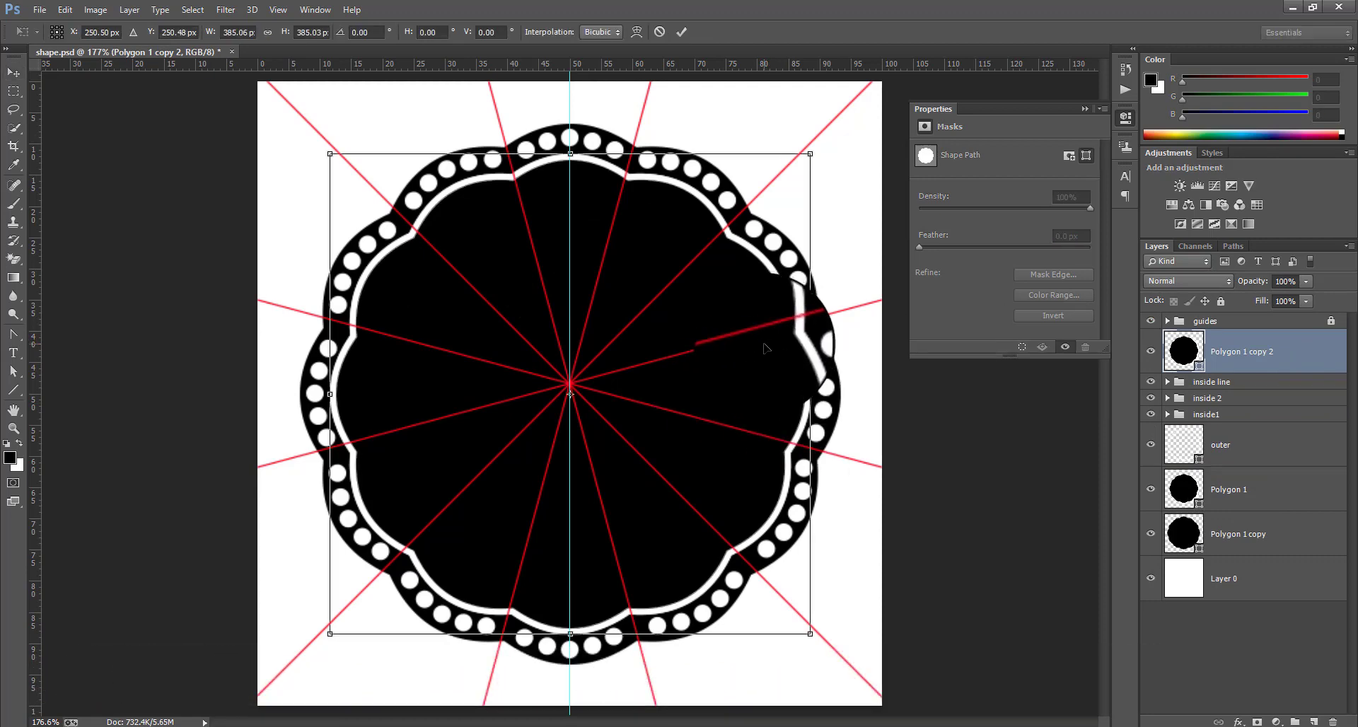
pyautogui.moveTo(810, 154); pyautogui.dragTo(676, 279)
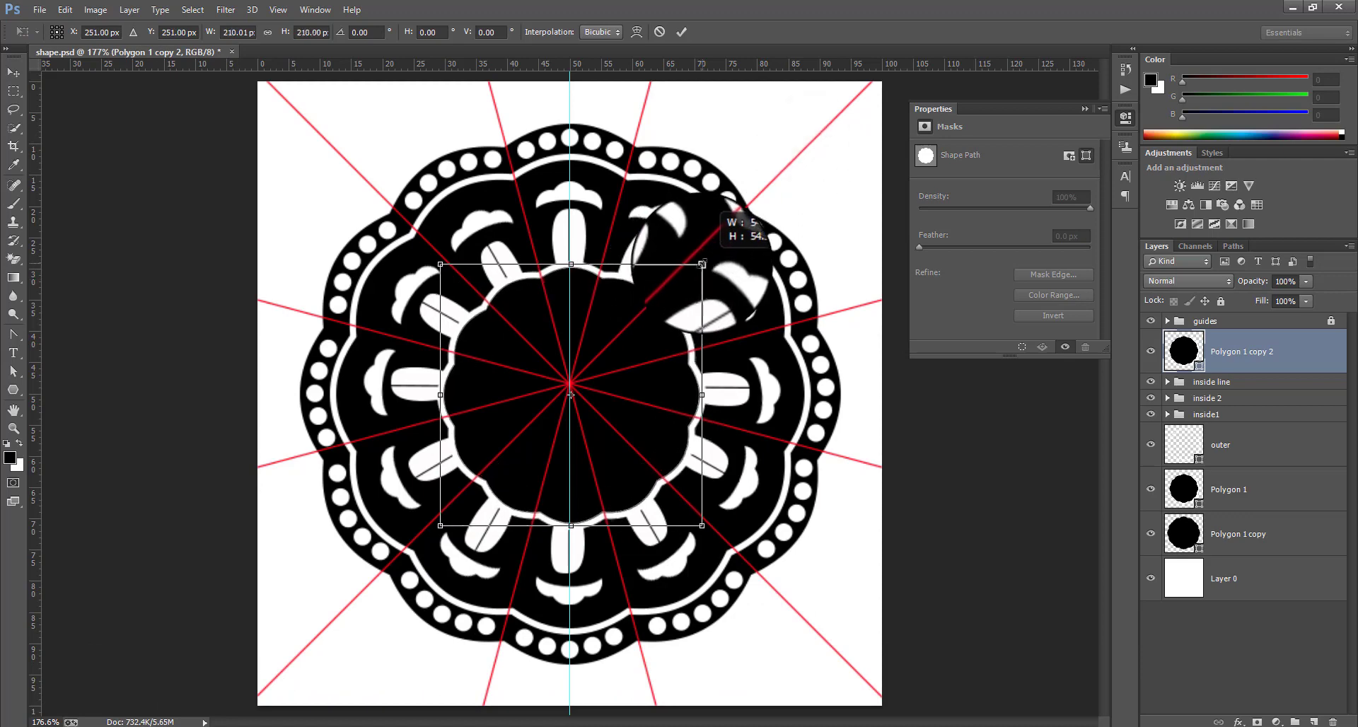
pyautogui.press('Return')
# Duplicate the scaled-down polygon and scale the new copy around its center to about 100 x 100 px.
pyautogui.moveTo(619, 194); pyautogui.dragTo(713, 390)
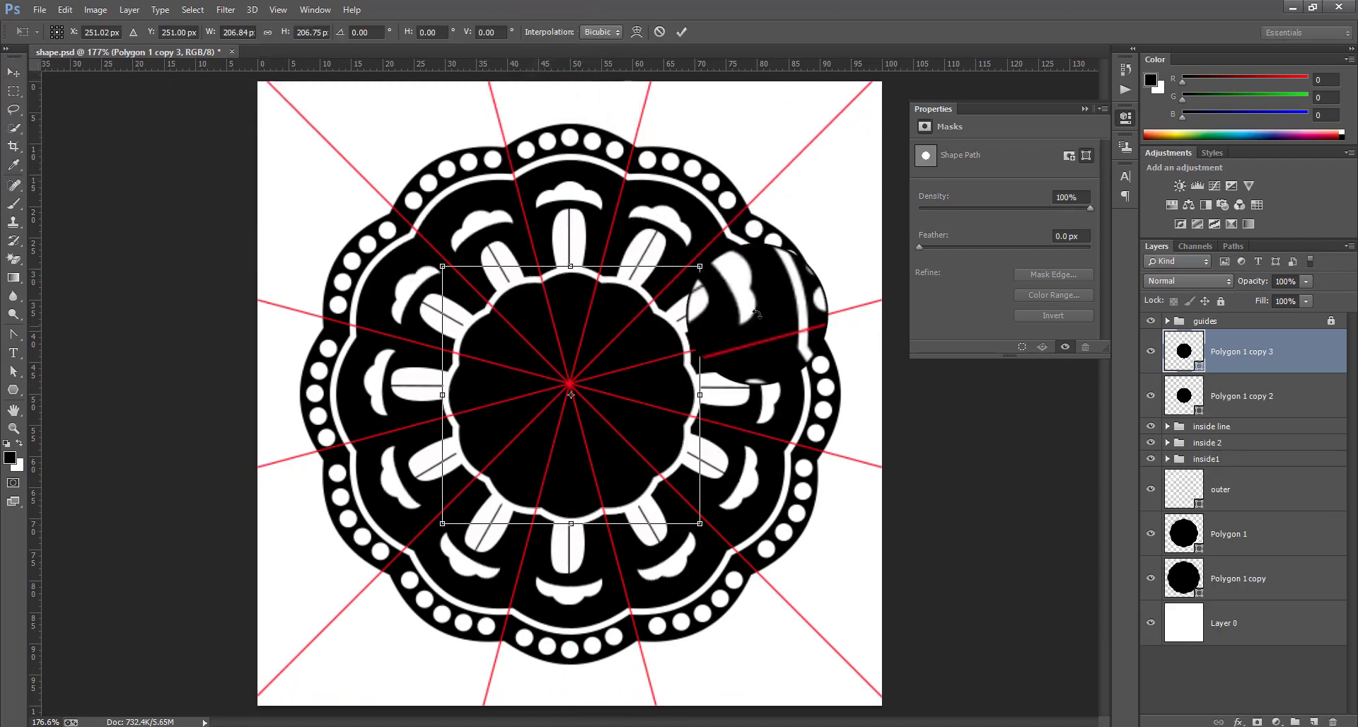
pyautogui.moveTo(714, 283); pyautogui.dragTo(668, 318)
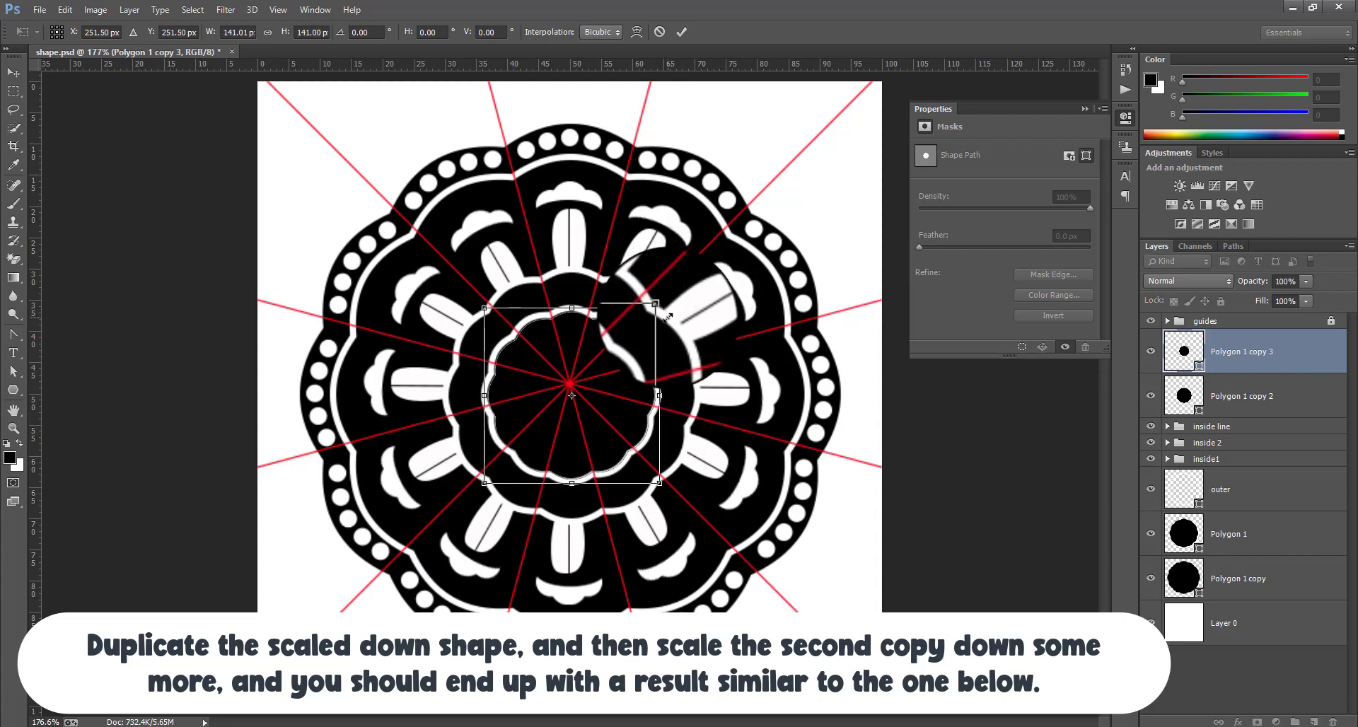
pyautogui.press('Return')
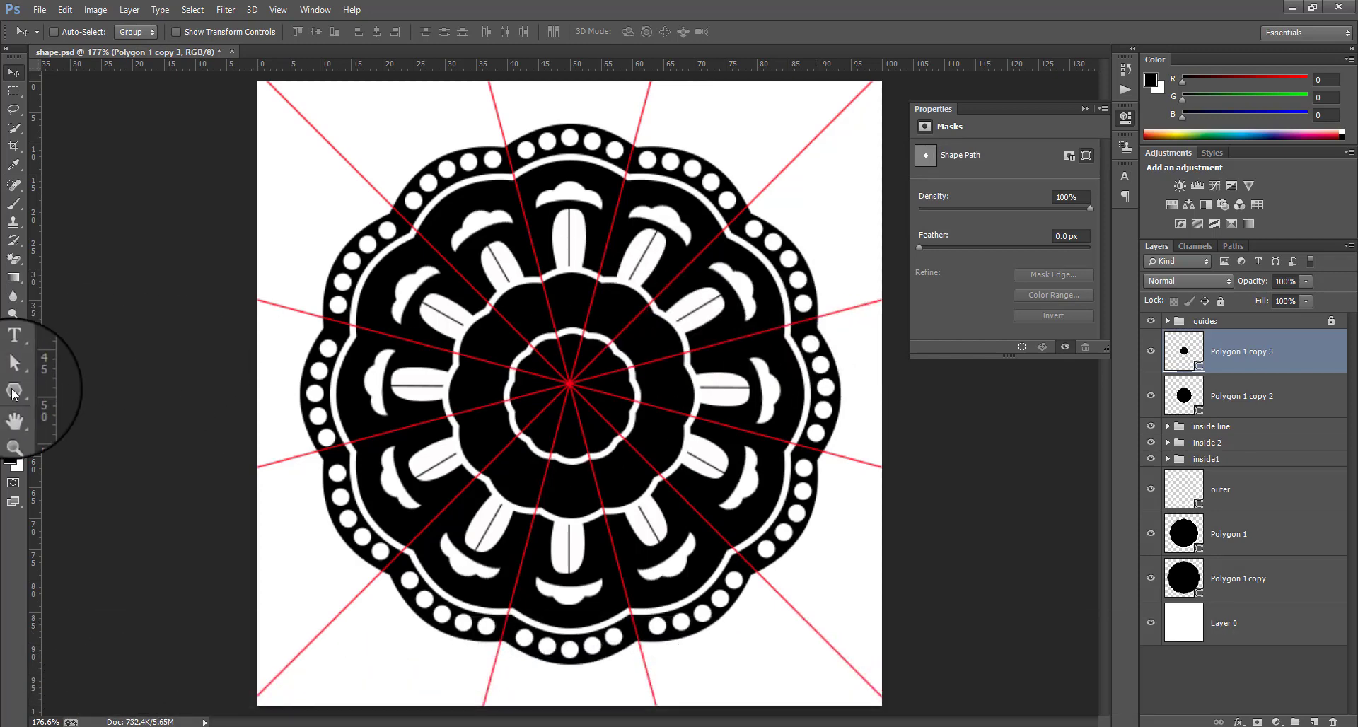
# Switch to the Line tool and hide the guides group.
pyautogui.rightClick(13, 390)
pyautogui.click(93, 437)
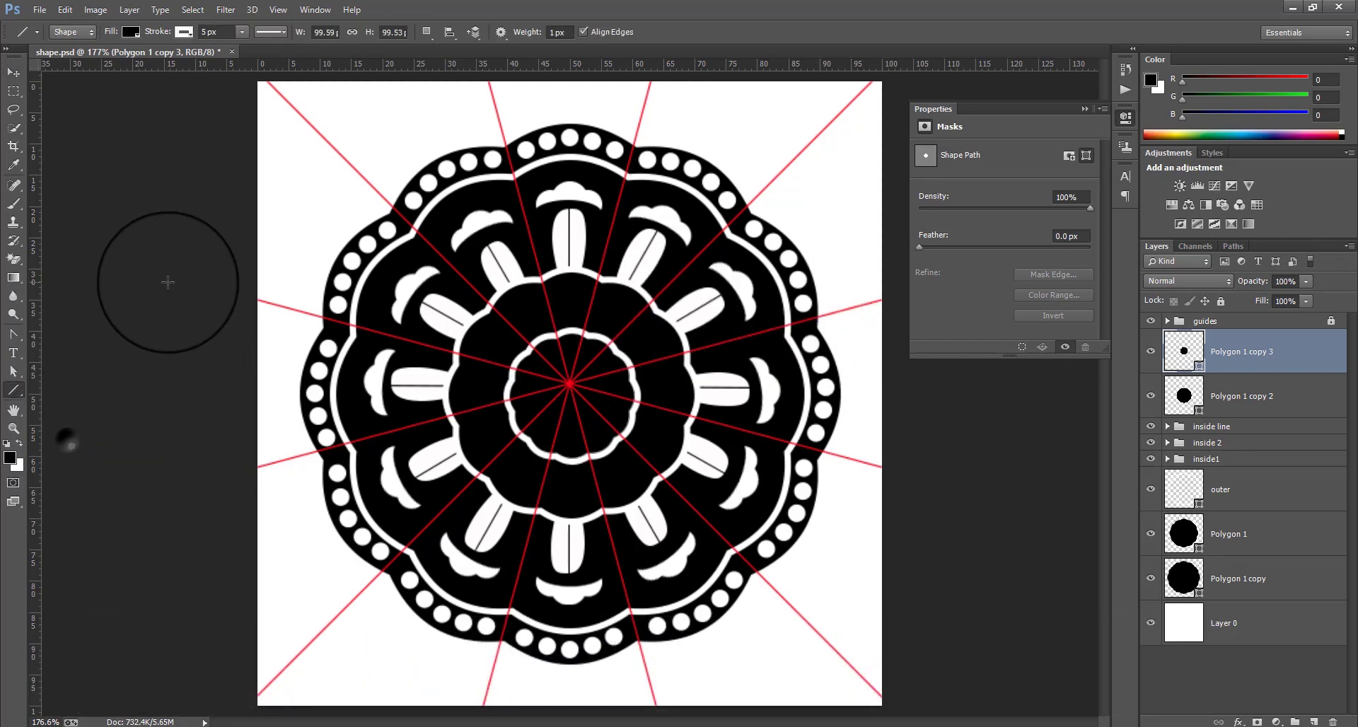
pyautogui.click(1151, 321)
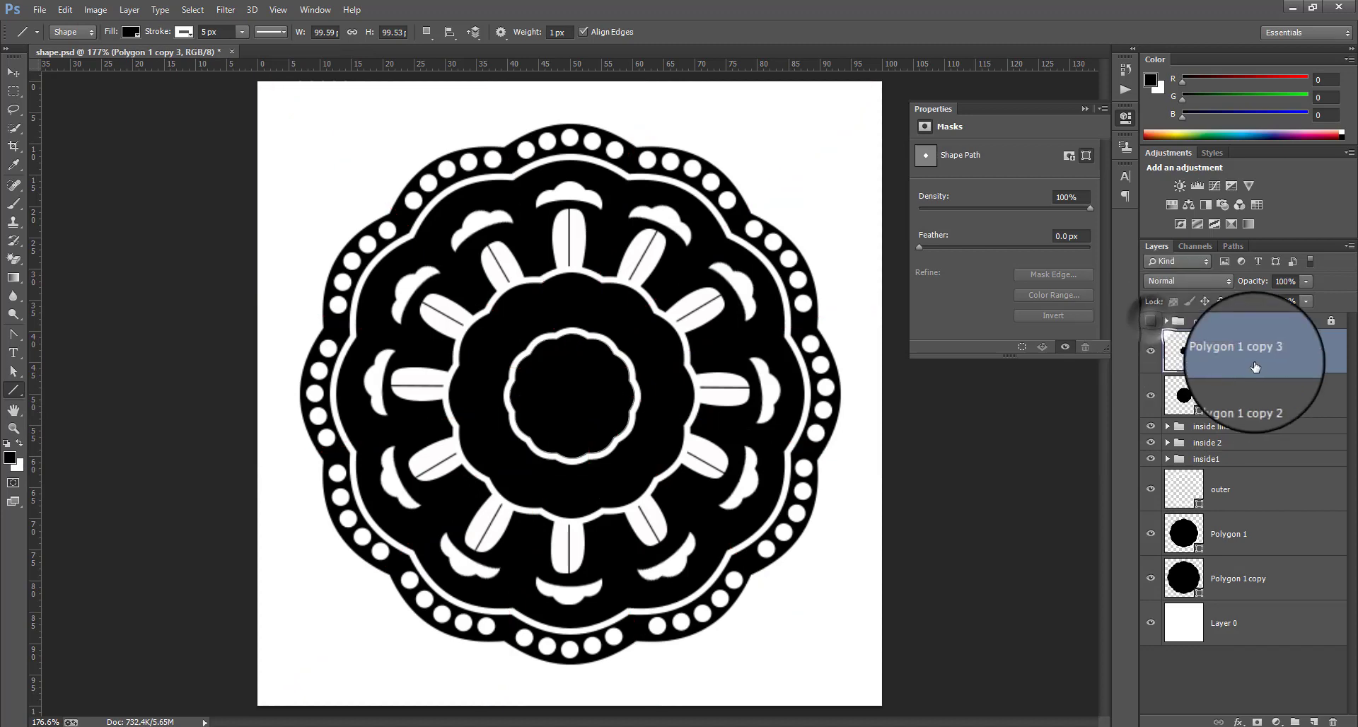
pyautogui.click(135, 34)
pyautogui.click(207, 31)
pyautogui.click(133, 33)
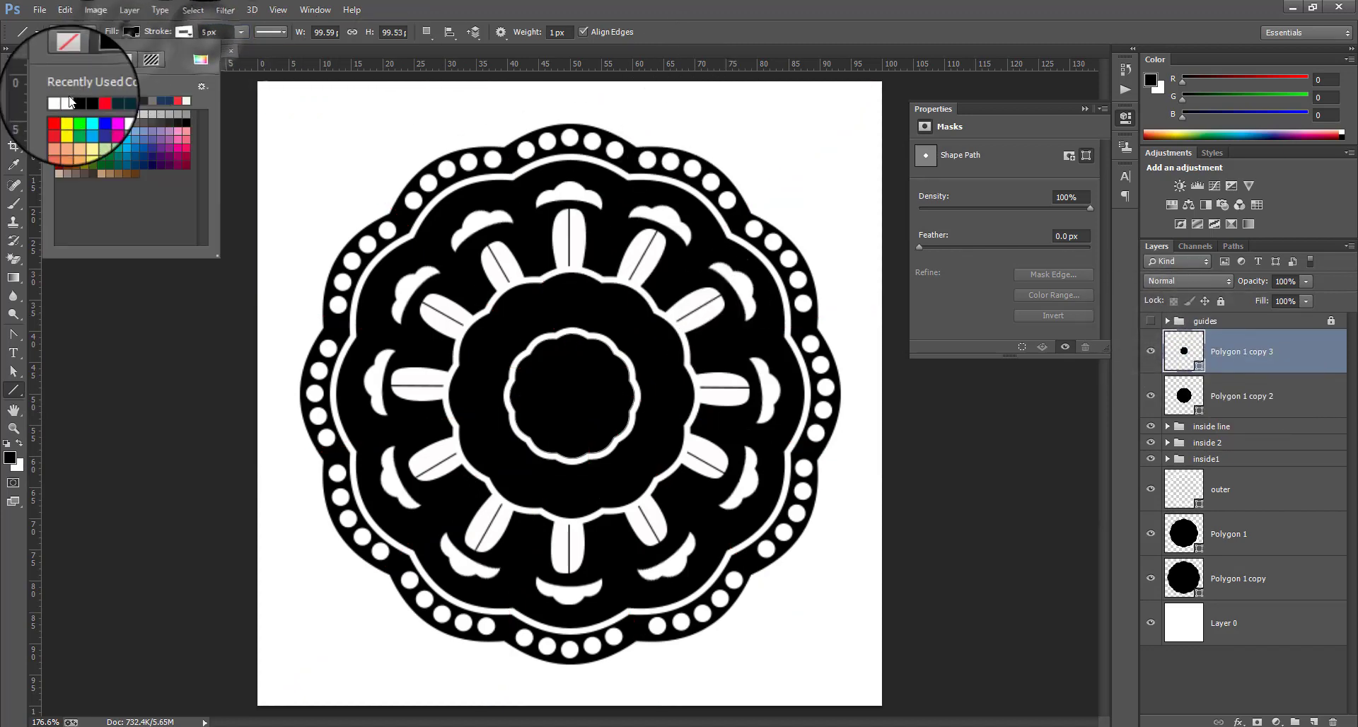
pyautogui.click(74, 102)
pyautogui.click(702, 27)
pyautogui.hotkey('ctrl', 'alt', 'z')
pyautogui.hotkey('ctrl', 'alt', 'z')
# Rescale the innermost polygon around its center to about 108 x 108 px.
pyautogui.click(14, 73)
pyautogui.hotkey('ctrl', 't')
pyautogui.moveTo(657, 310); pyautogui.dragTo(638, 328)
pyautogui.press('Return')
pyautogui.click(13, 391)
pyautogui.hotkey('ctrl', '+')
pyautogui.hotkey('ctrl', '+')
pyautogui.moveTo(569, 183); pyautogui.dragTo(569, 283)
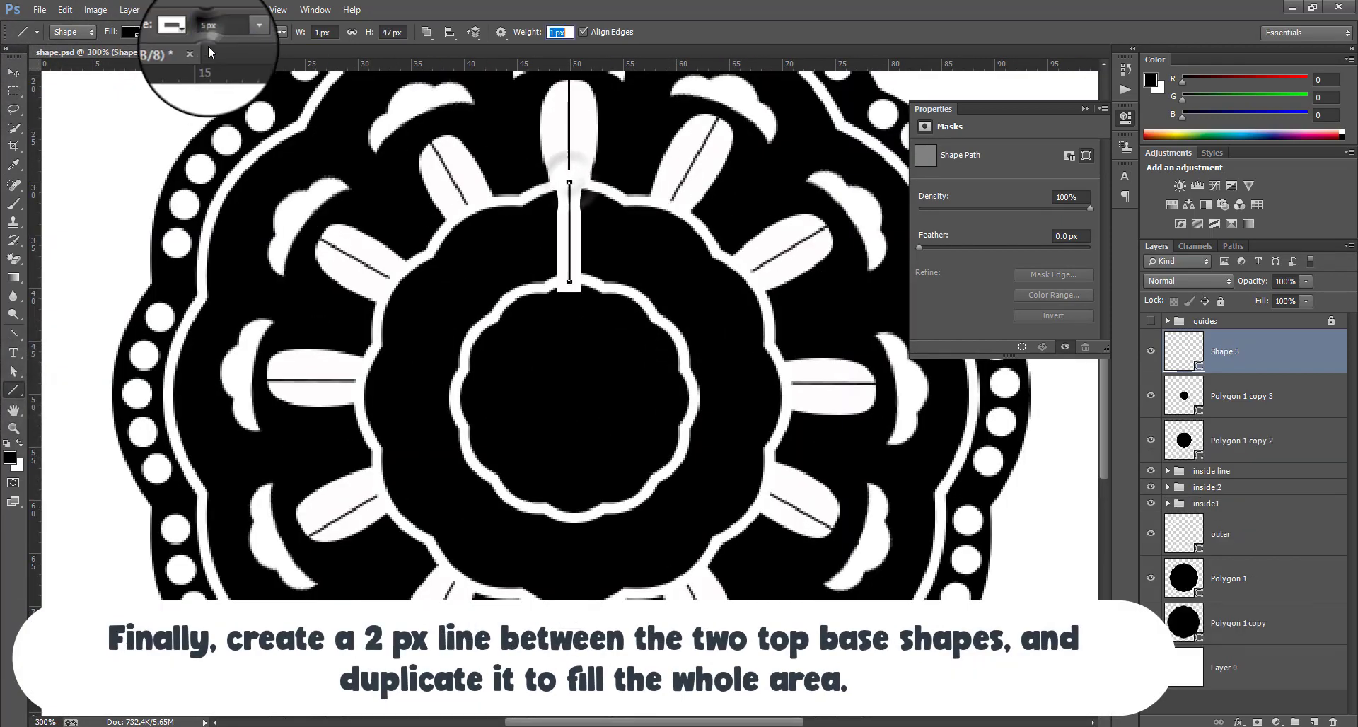
pyautogui.click(132, 33)
pyautogui.click(68, 59)
pyautogui.click(707, 34)
pyautogui.click(14, 73)
pyautogui.press('Delete')
pyautogui.click(14, 390)
pyautogui.moveTo(569, 178)
pyautogui.mouseDown()
pyautogui.moveTo(472, 333)
pyautogui.moveTo(566, 282)
pyautogui.mouseUp()
pyautogui.click(184, 32)
pyautogui.click(122, 59)
pyautogui.click(132, 33)
pyautogui.click(1249, 354)
pyautogui.press('Delete')
pyautogui.moveTo(569, 185); pyautogui.dragTo(612, 542)
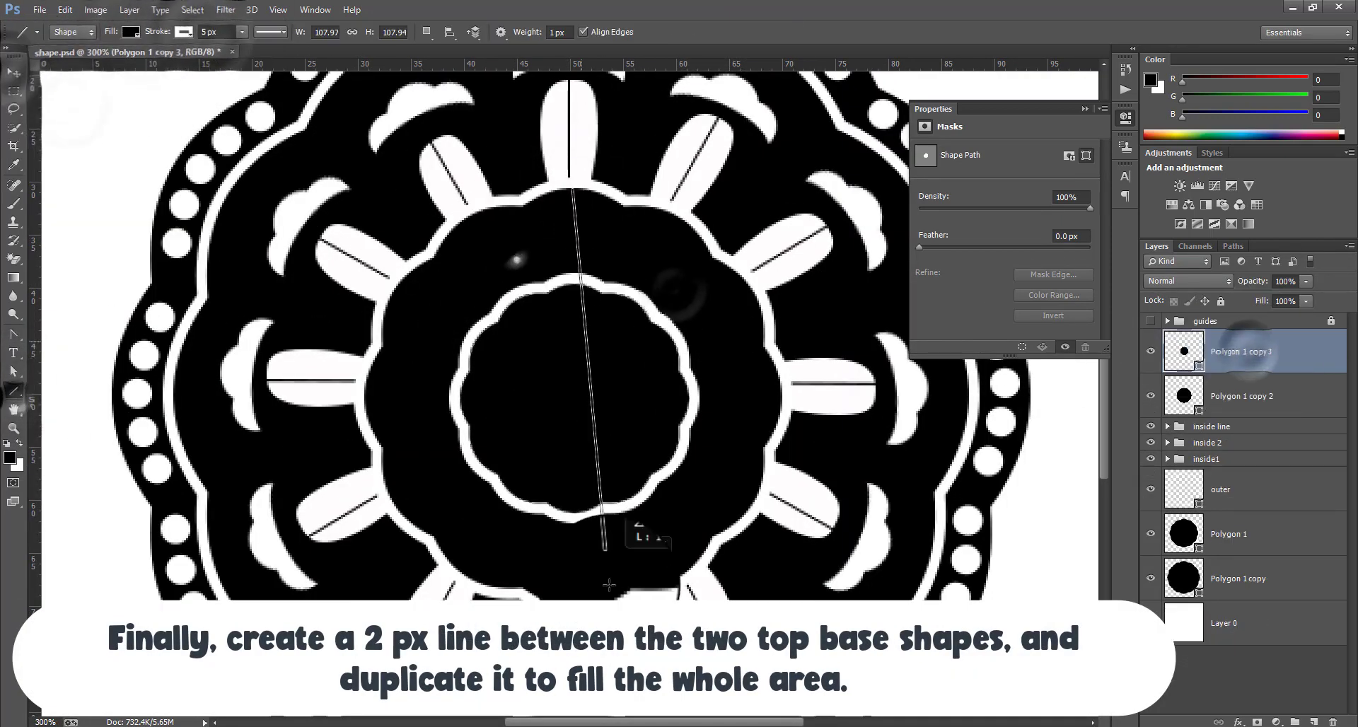
pyautogui.hotkey('ctrl', 'z')
# Adjust the line settings and draw a thin white vertical line joining the two inner polygons at 12 o'clock.
pyautogui.click(563, 31)
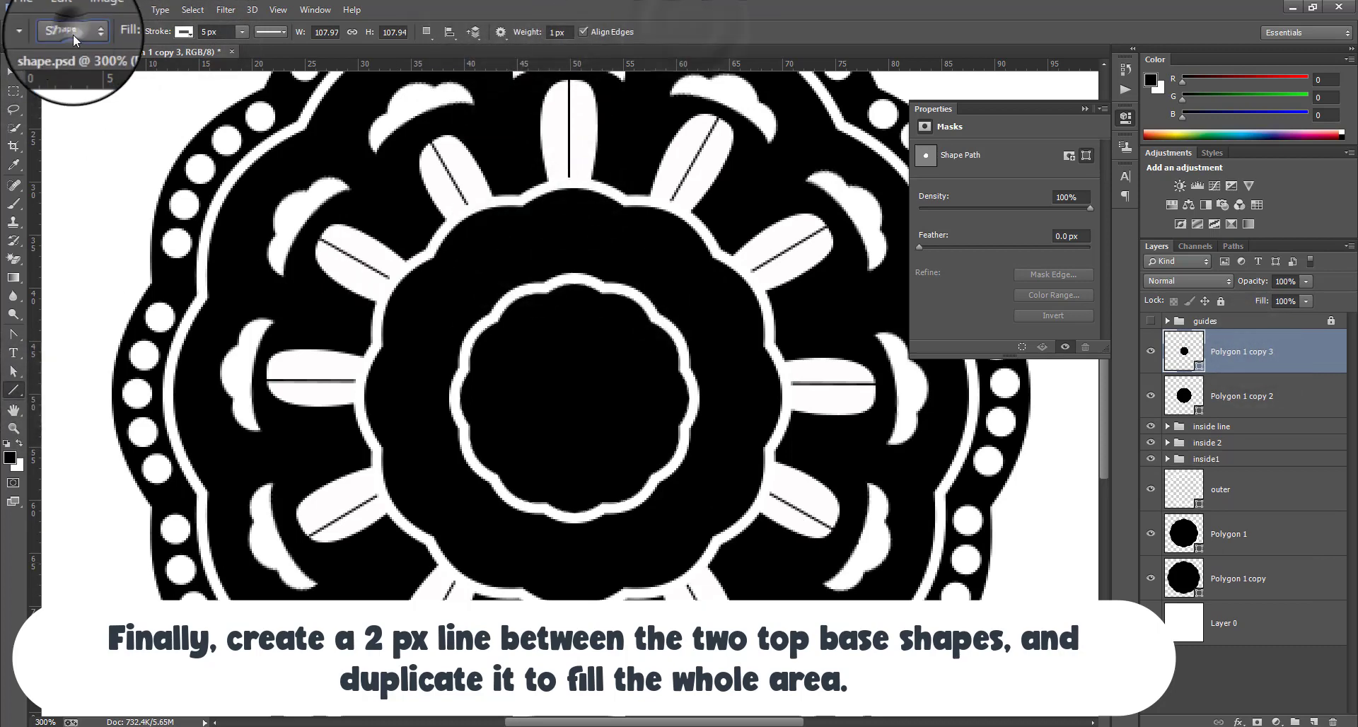
pyautogui.click(271, 32)
pyautogui.click(227, 142)
pyautogui.moveTo(569, 178)
pyautogui.mouseDown()
pyautogui.moveTo(568, 290)
pyautogui.moveTo(619, 323)
pyautogui.mouseUp()
# Duplicate the line three times and rotate the copies clockwise at even intervals between 12 and 2 o'clock.
pyautogui.click(13, 73)
pyautogui.hotkey('ctrl', 't')
pyautogui.moveTo(610, 314)
pyautogui.mouseDown()
pyautogui.moveTo(601, 297)
pyautogui.moveTo(632, 322)
pyautogui.mouseUp()
pyautogui.press('Return')
pyautogui.hotkey('ctrl', 't')
pyautogui.moveTo(678, 195); pyautogui.dragTo(716, 238)
pyautogui.press('Return')
pyautogui.hotkey('ctrl', 't')
pyautogui.moveTo(729, 244); pyautogui.dragTo(783, 326)
pyautogui.press('Return')
# Add three more line copies between the two inner polygons, angled evenly from 2 to 3 o'clock.
pyautogui.hotkey('ctrl', 't')
pyautogui.moveTo(767, 293); pyautogui.dragTo(905, 370)
pyautogui.press('Return')
pyautogui.hotkey('ctrl', 't')
pyautogui.press('Return')
pyautogui.hotkey('ctrl', '+')
pyautogui.hotkey('ctrl', 't')
pyautogui.press('Return')
pyautogui.hotkey('ctrl', 't')
pyautogui.moveTo(893, 427); pyautogui.dragTo(879, 448)
pyautogui.press('Return')
# Duplicate the line and rotate the copies into place just below 3 o'clock, toward 4 o'clock.
pyautogui.scroll(-2, 866, 424)
pyautogui.hotkey('ctrl', 't')
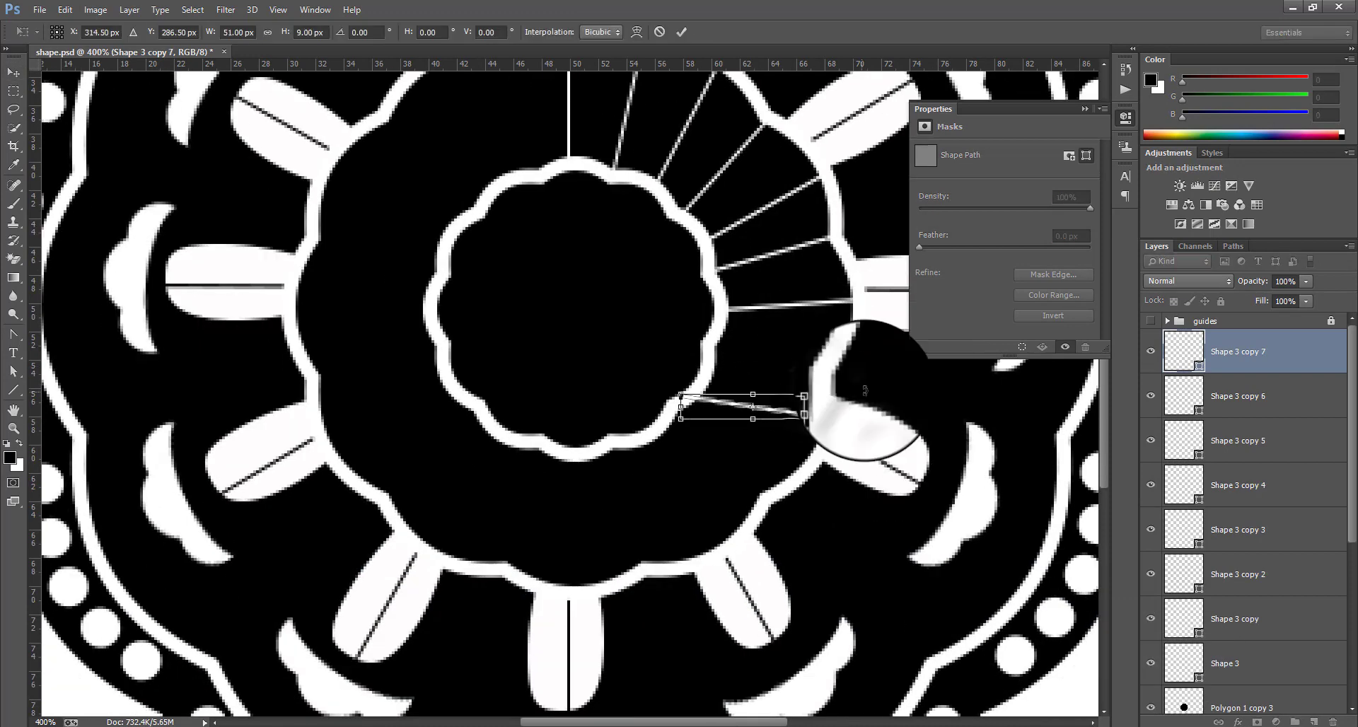
pyautogui.moveTo(863, 388); pyautogui.dragTo(794, 464)
pyautogui.press('Return')
pyautogui.hotkey('ctrl', 't')
pyautogui.press('Return')
# Fill the lower-right part of the ring with evenly angled line copies down to 6 o'clock.
pyautogui.click(1259, 411)
pyautogui.click(1252, 351)
pyautogui.hotkey('ctrl', 't')
pyautogui.press('Return')
pyautogui.hotkey('ctrl', 'j')
pyautogui.hotkey('ctrl', 't')
pyautogui.moveTo(747, 417); pyautogui.dragTo(737, 434)
pyautogui.press('Return')
# Continue the ring with line copies 13 to 17, rotated evenly from past 6 o'clock to between 8 and 9 o'clock.
pyautogui.hotkey('ctrl', 't')
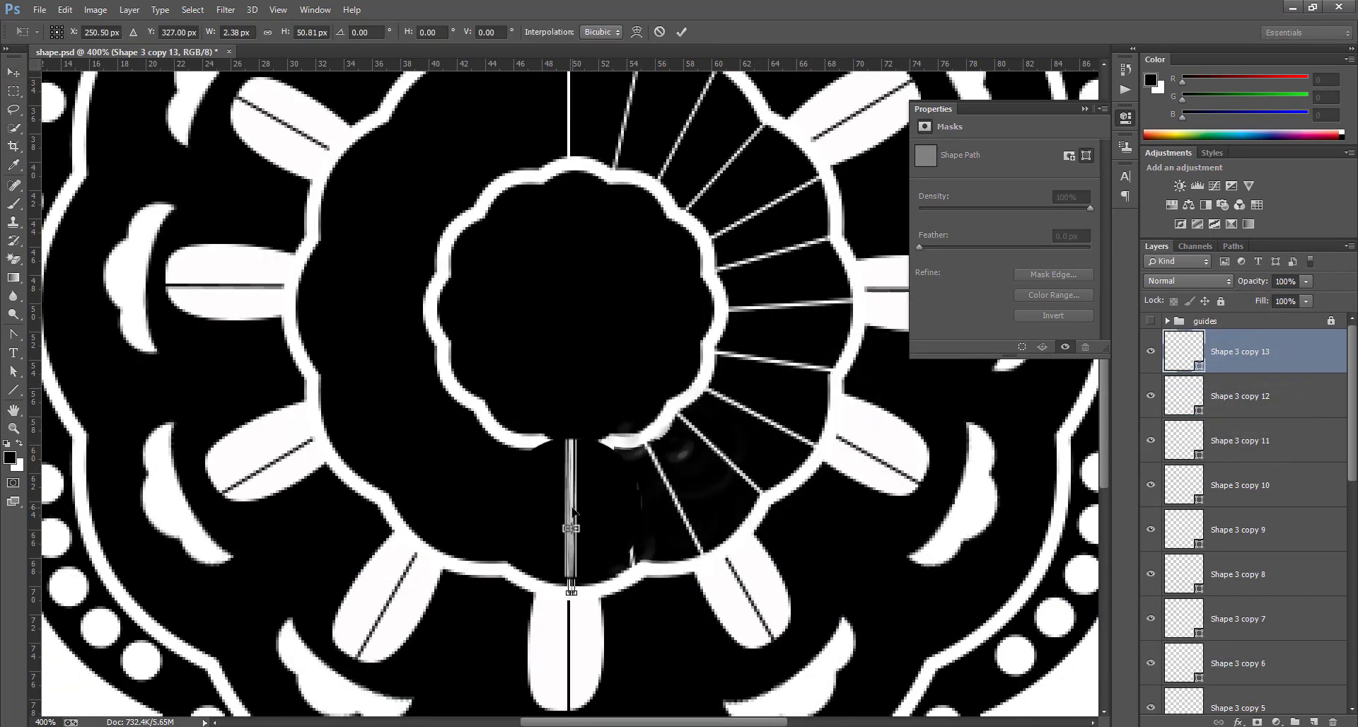
pyautogui.press('Return')
pyautogui.hotkey('ctrl', 't')
pyautogui.press('Return')
pyautogui.hotkey('ctrl', 'j')
pyautogui.hotkey('ctrl', 't')
pyautogui.press('Return')
pyautogui.hotkey('ctrl', 't')
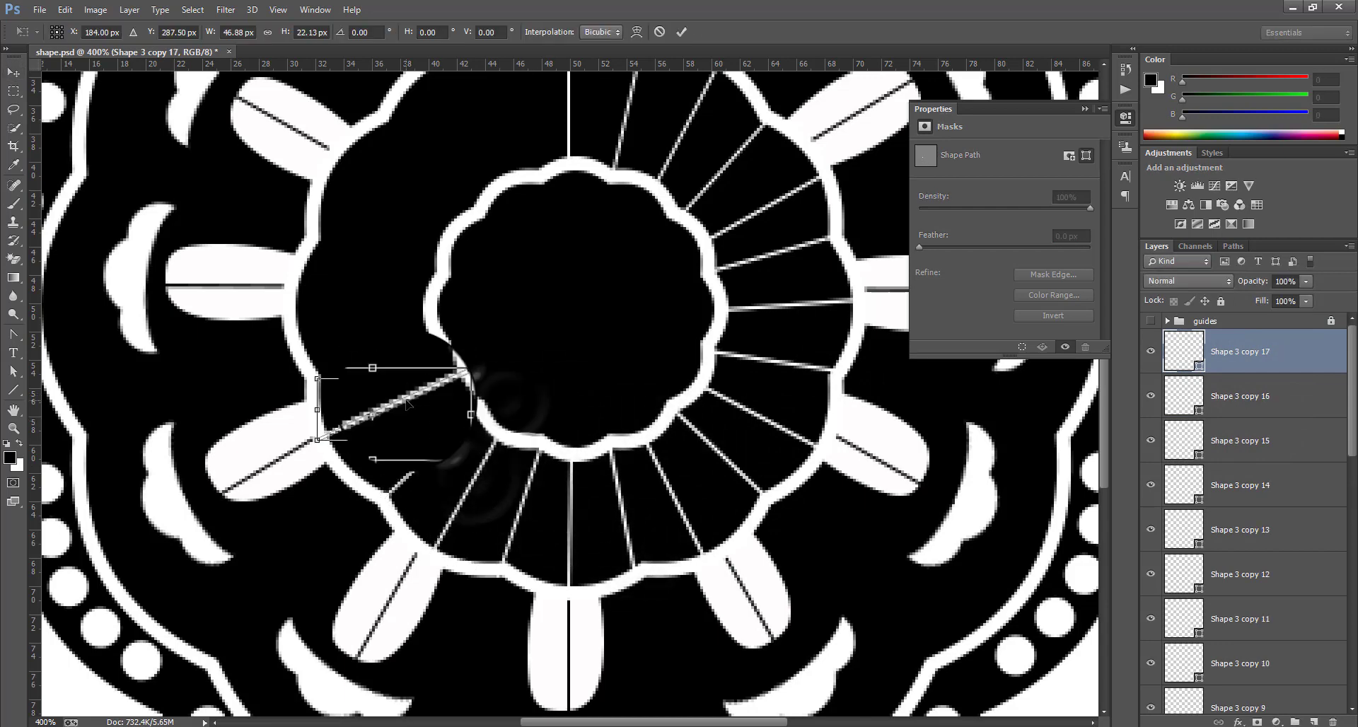
pyautogui.press('Return')
# Place line copies 18 and 19 in the ring at 9 o'clock and just above it.
pyautogui.hotkey('ctrl', 't')
pyautogui.moveTo(477, 253); pyautogui.dragTo(521, 295)
pyautogui.press('Return')
pyautogui.moveTo(376, 370); pyautogui.dragTo(360, 298)
pyautogui.hotkey('ctrl', 't')
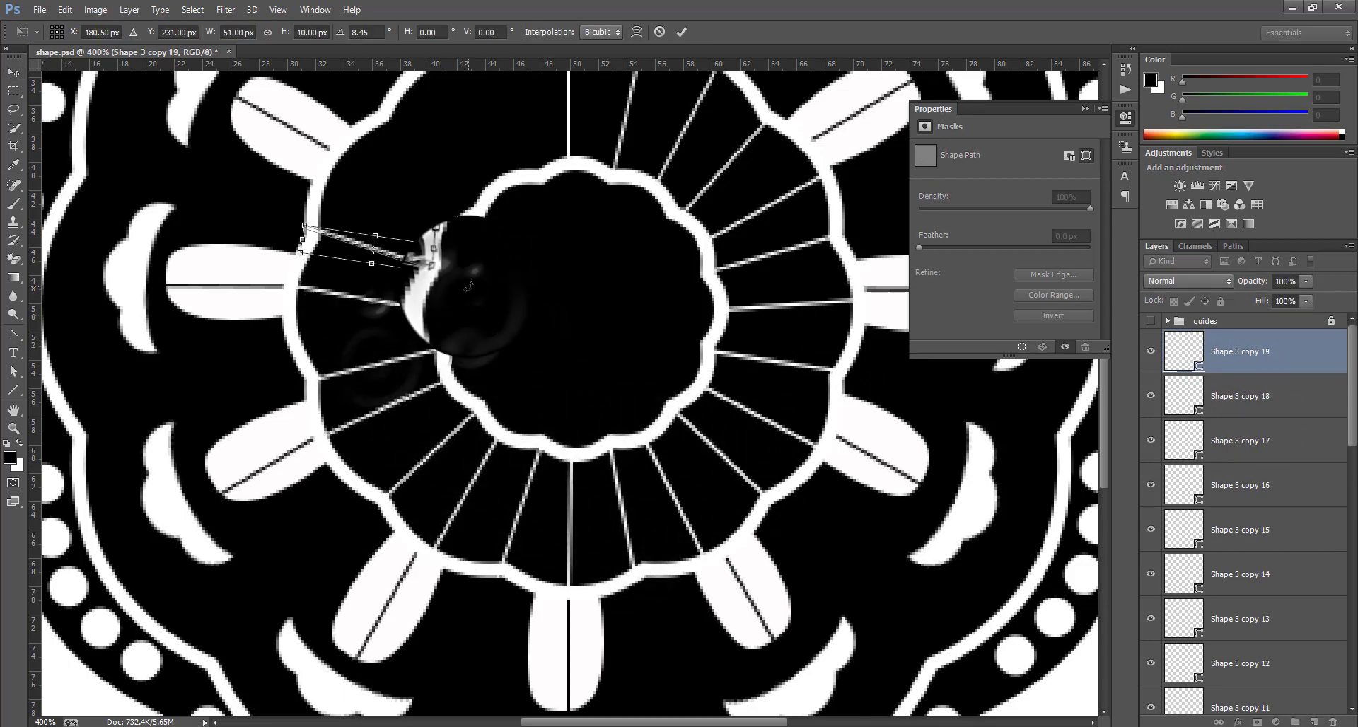
pyautogui.press('Return')
# Select the 9 o'clock line, fine-tune its alignment, and reselect the newest line copy.
pyautogui.click(1271, 390)
pyautogui.hotkey('ctrl', 't')
pyautogui.moveTo(476, 300); pyautogui.dragTo(476, 295)
pyautogui.press('Return')
pyautogui.click(1271, 354)
# Duplicate the line twice and rotate the copies into the ring at 10 o'clock and between 10 and 11.
pyautogui.scroll(3, 476, 300)
pyautogui.hotkey('ctrl', 'j')
pyautogui.hotkey('ctrl', 't')
pyautogui.press('Return')
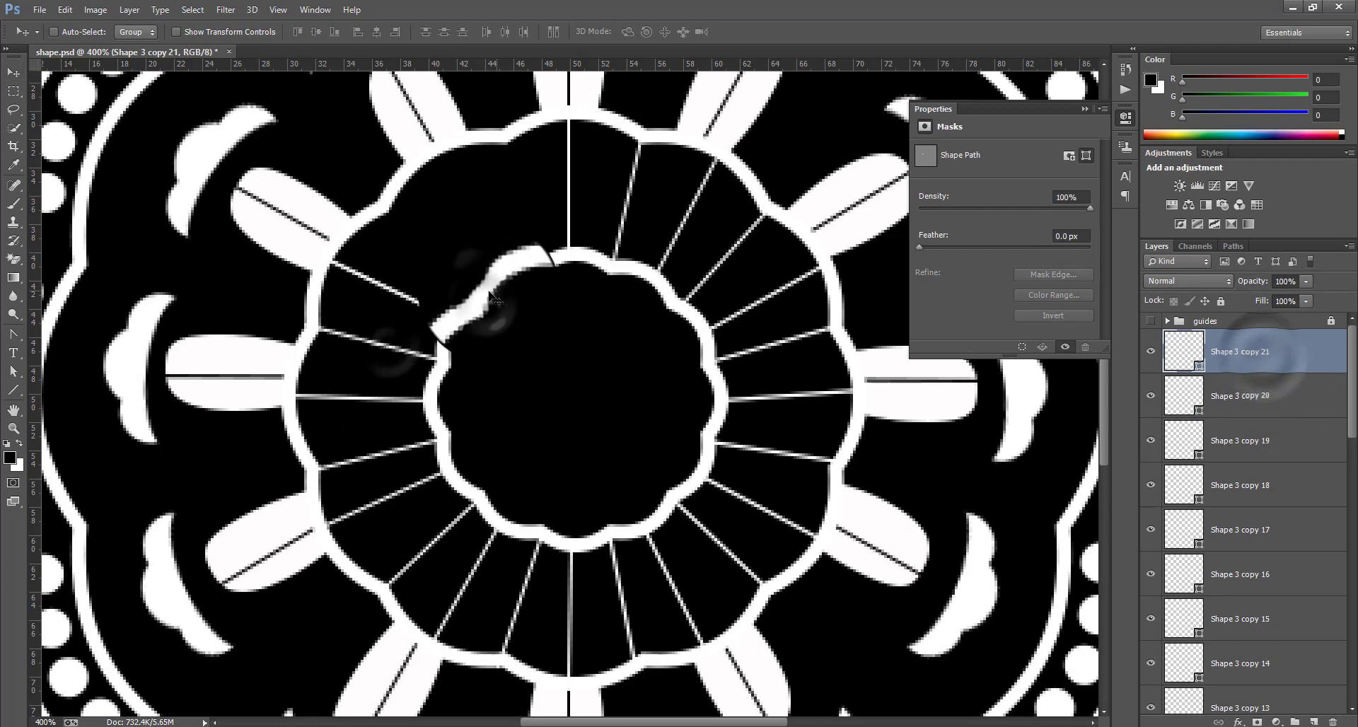
pyautogui.hotkey('ctrl', 't')
pyautogui.press('Return')
# Complete the ring with line copies 22 and 23 between 11 and 12 o'clock, and collapse the mask properties.
pyautogui.hotkey('ctrl', 't')
pyautogui.press('Return')
pyautogui.hotkey('ctrl', 'j')
pyautogui.hotkey('ctrl', 't')
pyautogui.press('Return')
pyautogui.hotkey('ctrl', '-')
pyautogui.hotkey('ctrl', '0')
pyautogui.click(1085, 109)
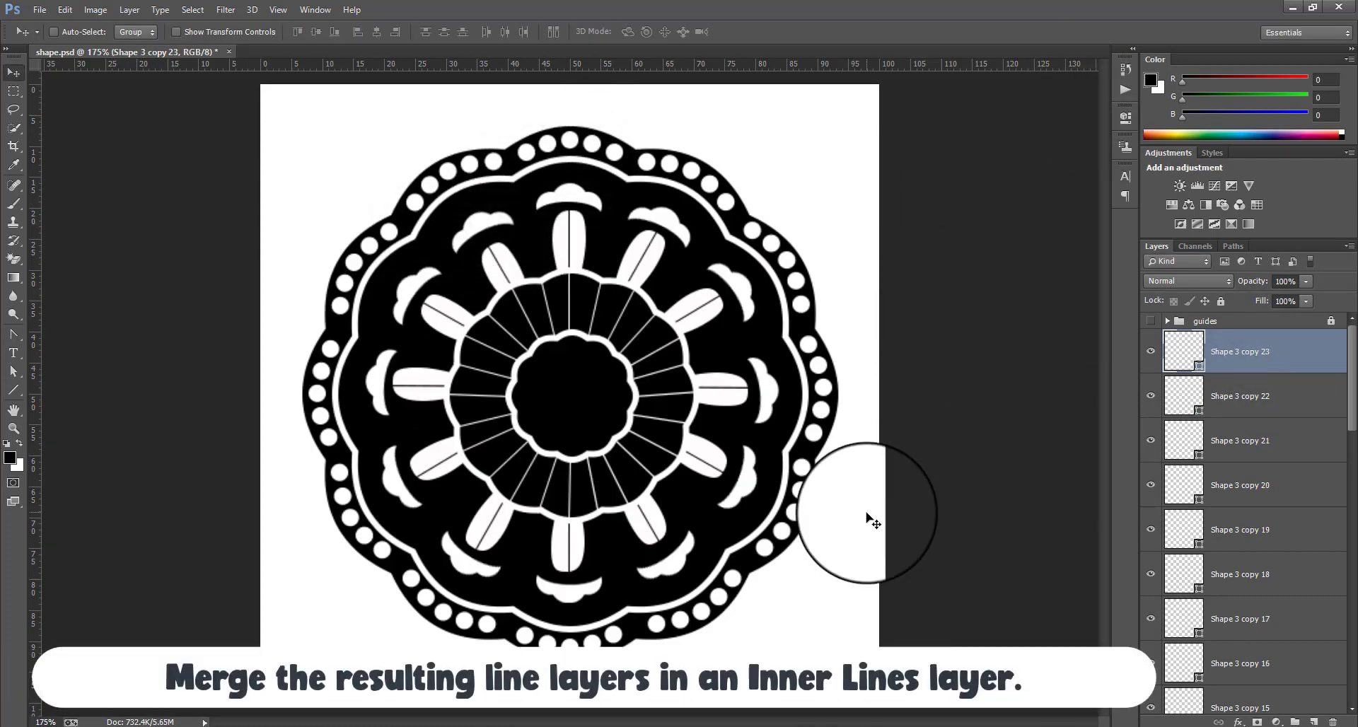
# Group all line layers from Shape 3 to Shape 3 copy 23 and name the group inner lines.
pyautogui.scroll(-10, 1202, 456)
pyautogui.keyDown('shift'); pyautogui.click(1259, 492); pyautogui.keyUp('shift')
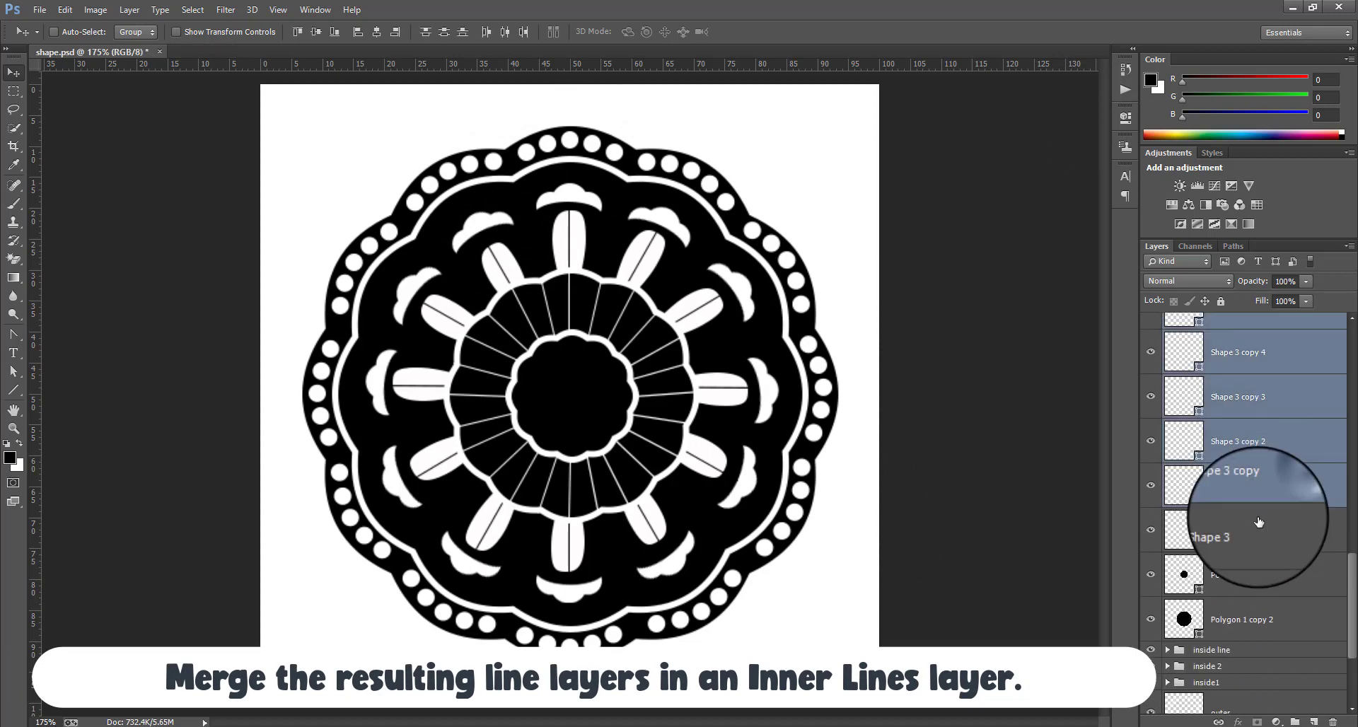
pyautogui.keyDown('shift'); pyautogui.click(1259, 522); pyautogui.keyUp('shift')
pyautogui.hotkey('ctrl', 'g')
pyautogui.doubleClick(1205, 337)
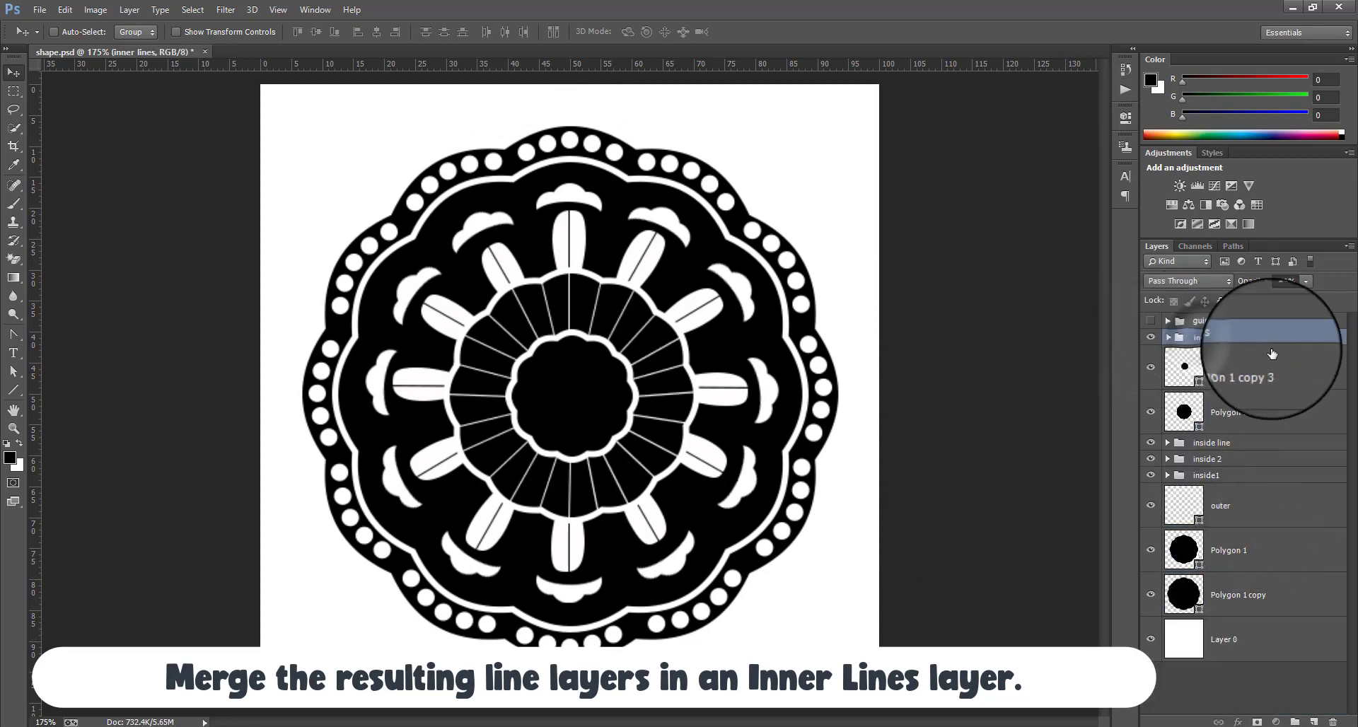
# Define the finished doily as a brush preset named Lace.
pyautogui.click(65, 10)
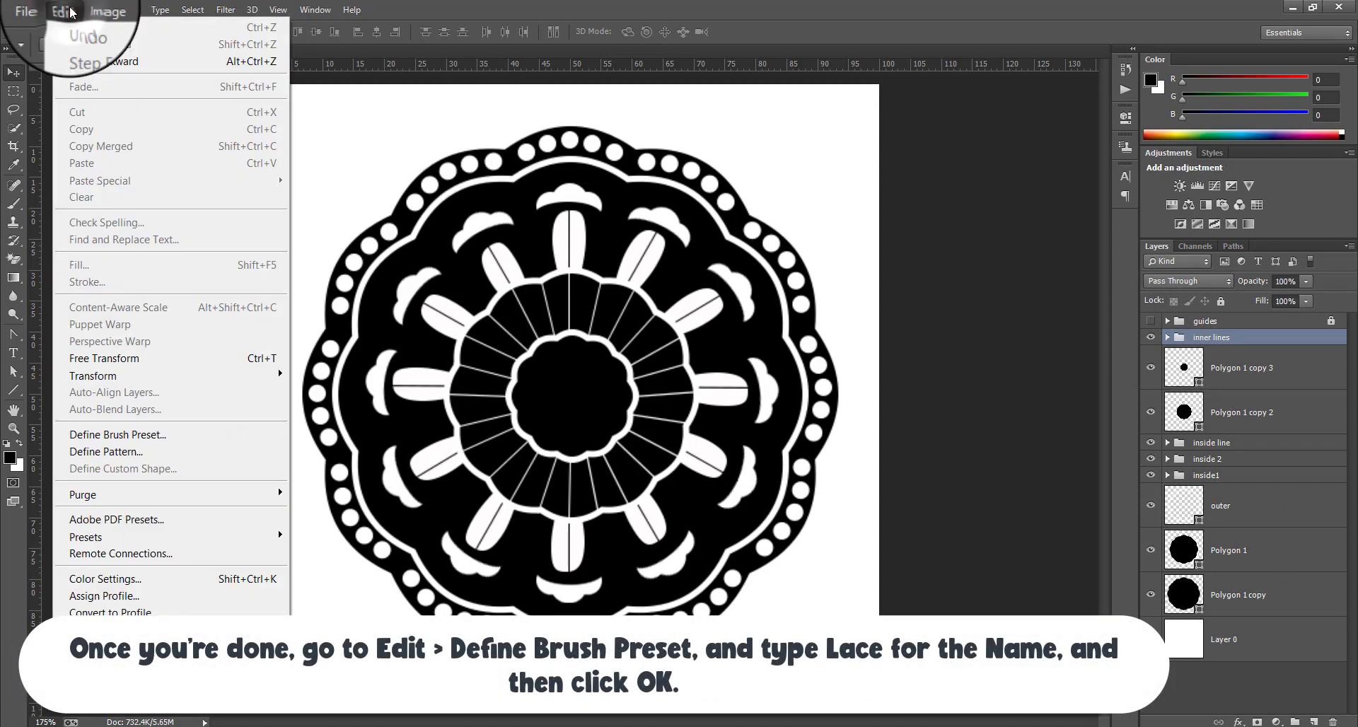
pyautogui.moveTo(159, 536)
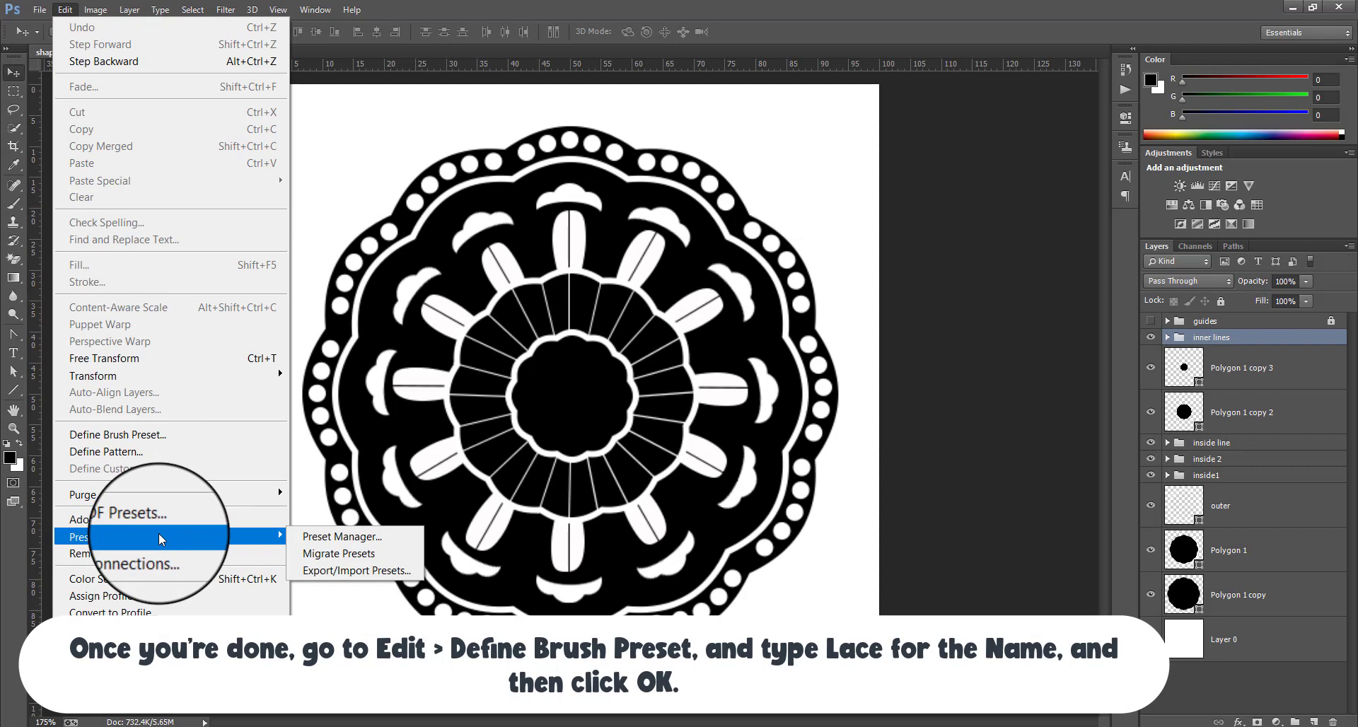
pyautogui.click(155, 434)
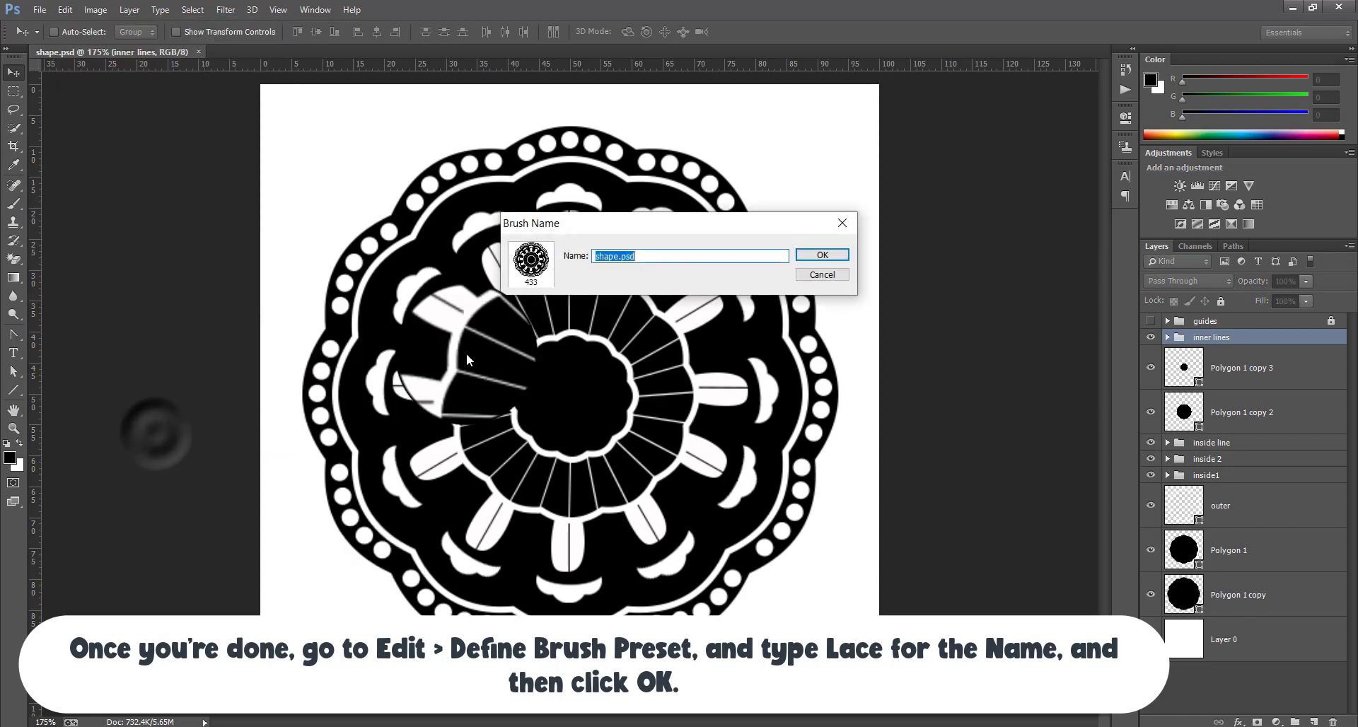
pyautogui.write('Lace')
pyautogui.press('Return')
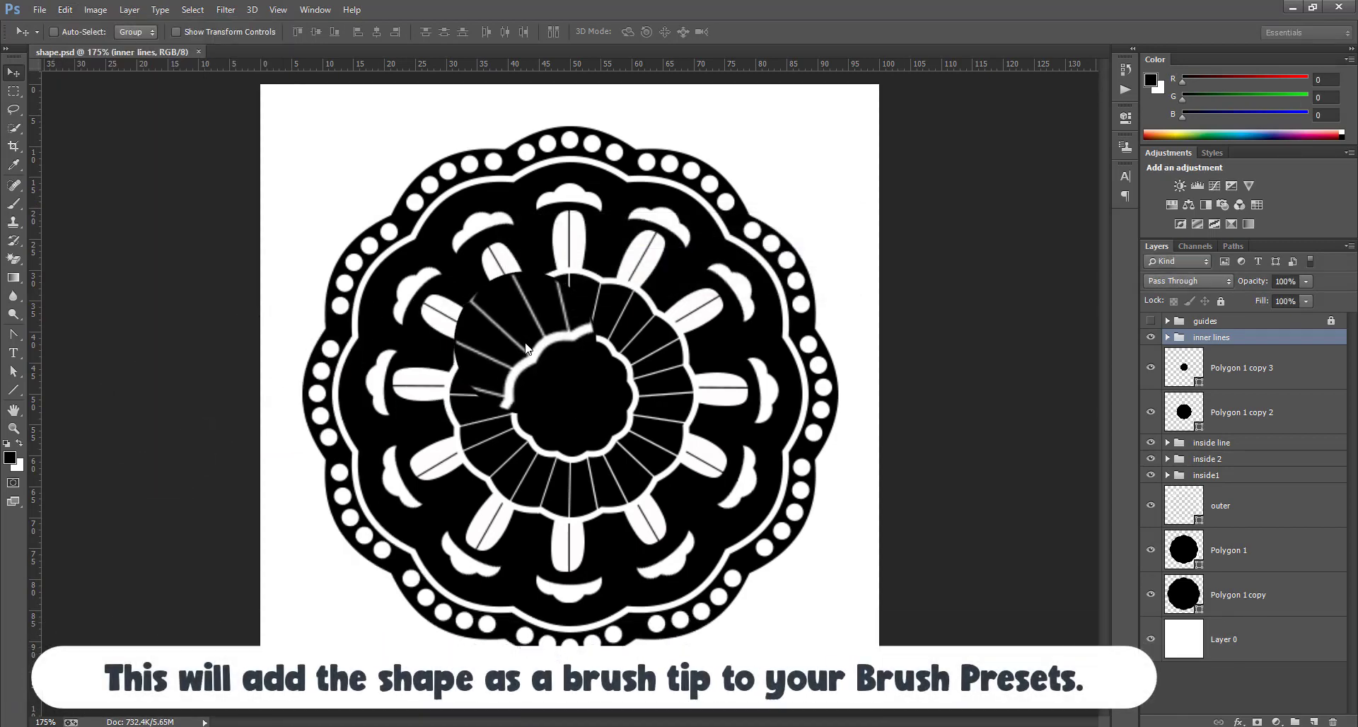
pyautogui.moveTo(525, 344); pyautogui.dragTo(671, 301)
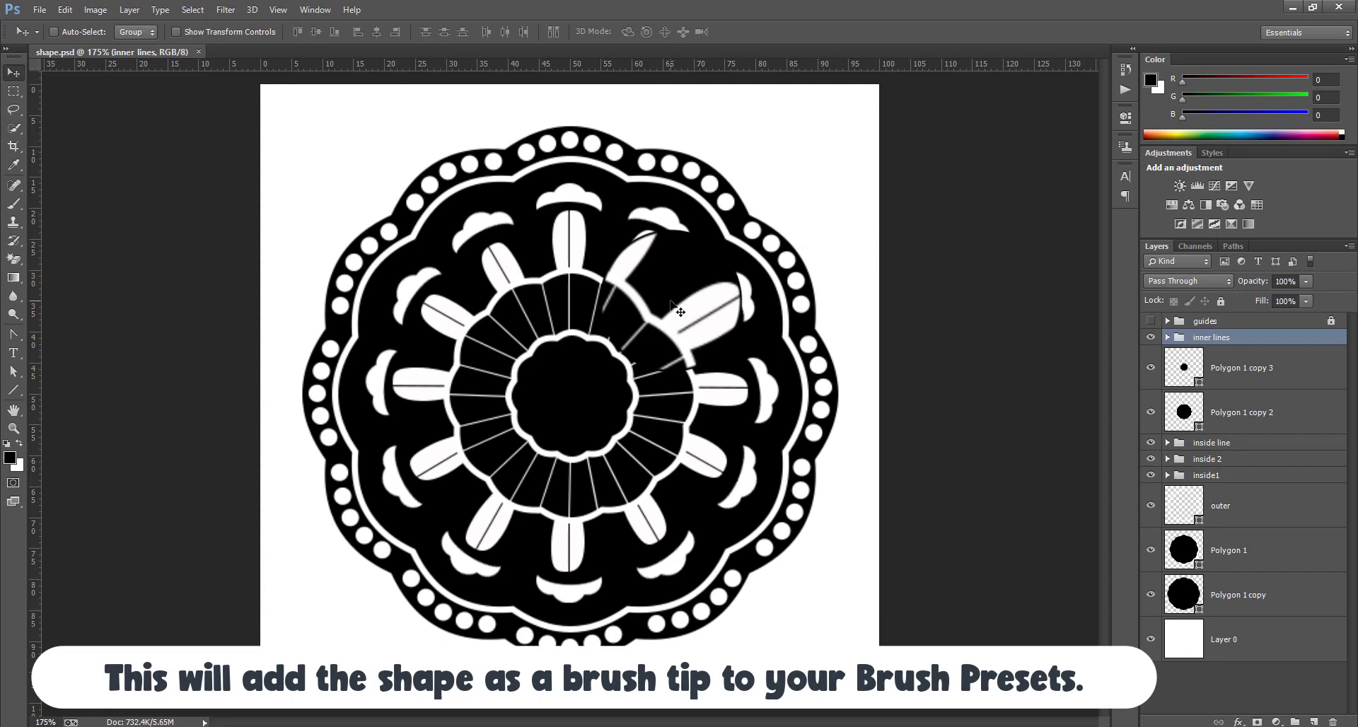